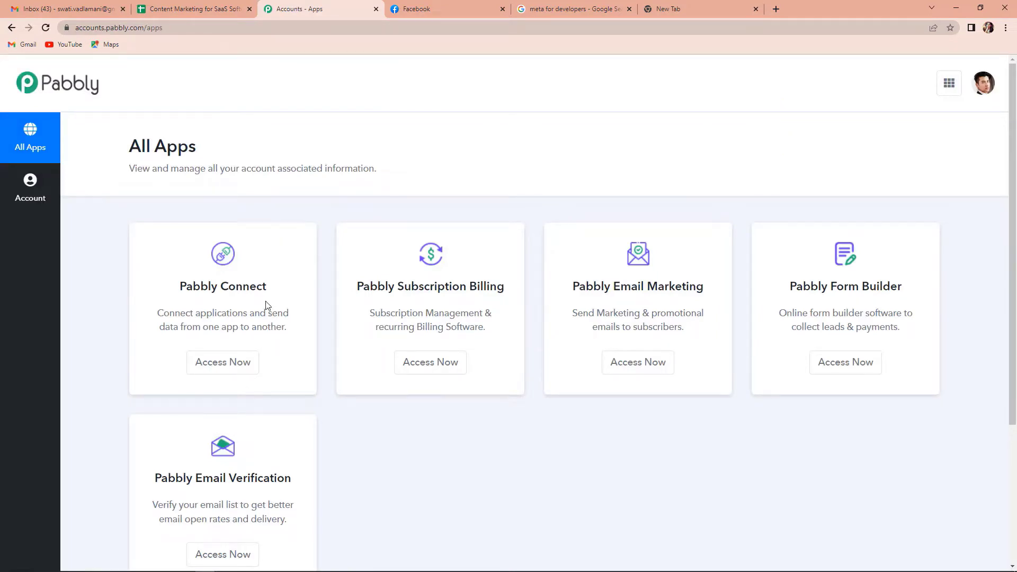
Step: From Pabbly Connect, create a workflow named 'Integrate WhatsApp And Facebook Lead Ads'
click(221, 365)
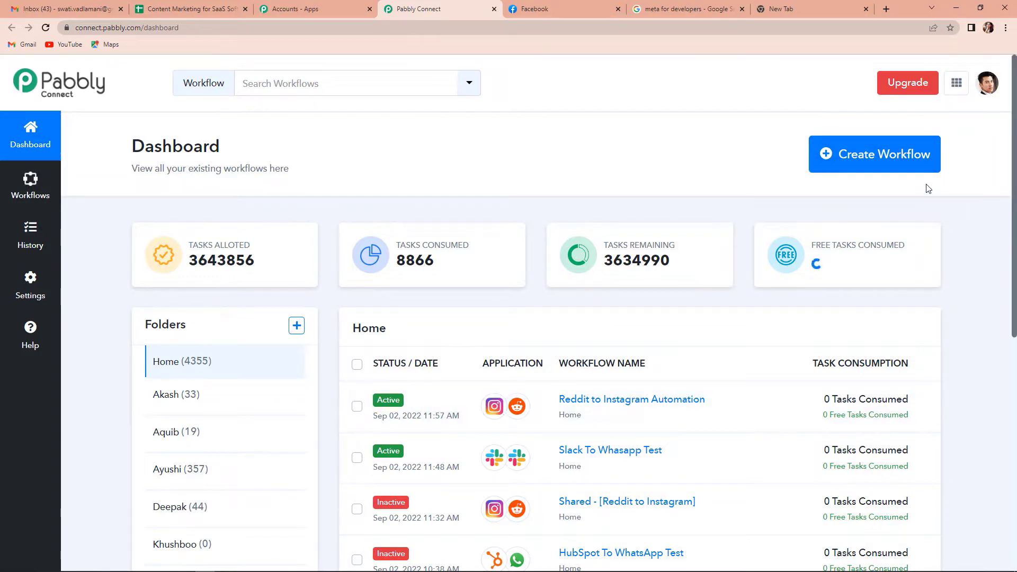
click(899, 164)
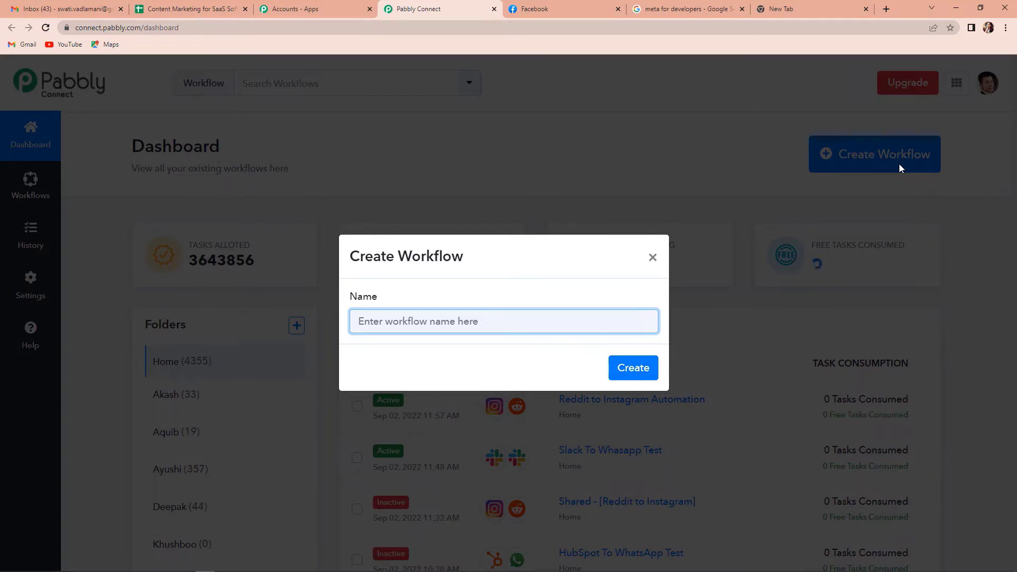
text(Integrat)
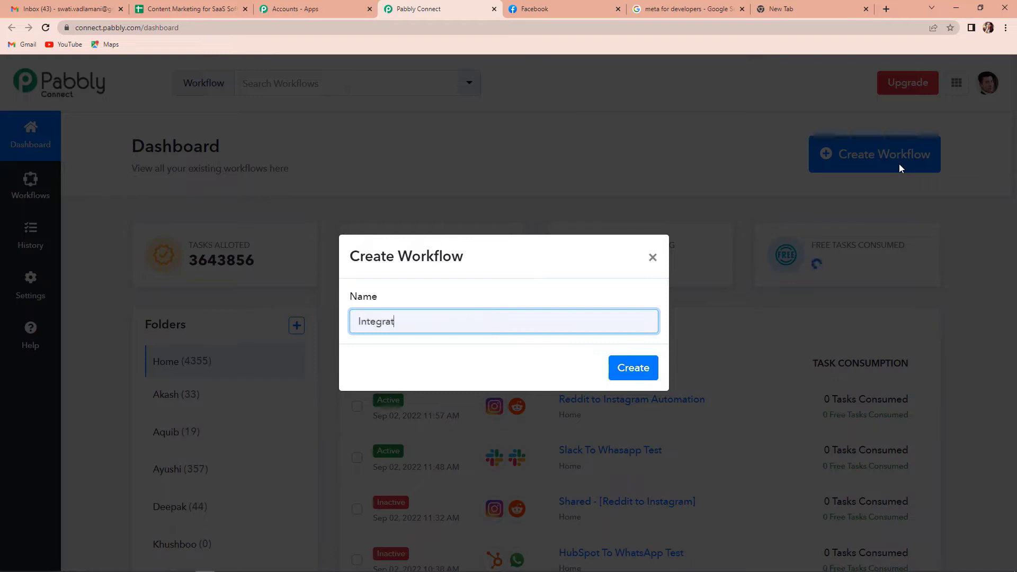
text(e WhatAss)
key(BackSpace)
key(BackSpace)
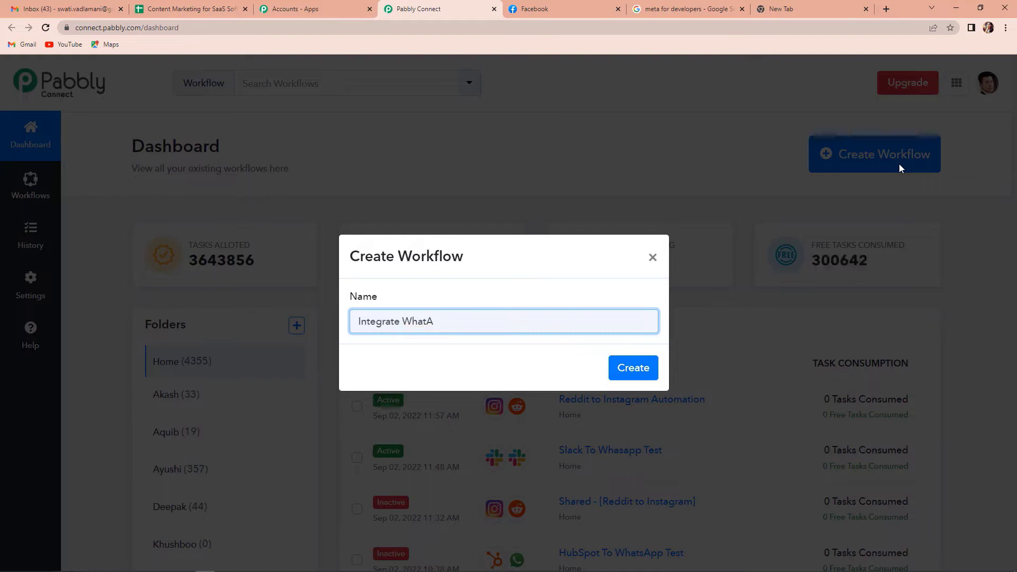
text(pp And Facebook Lead Ad)
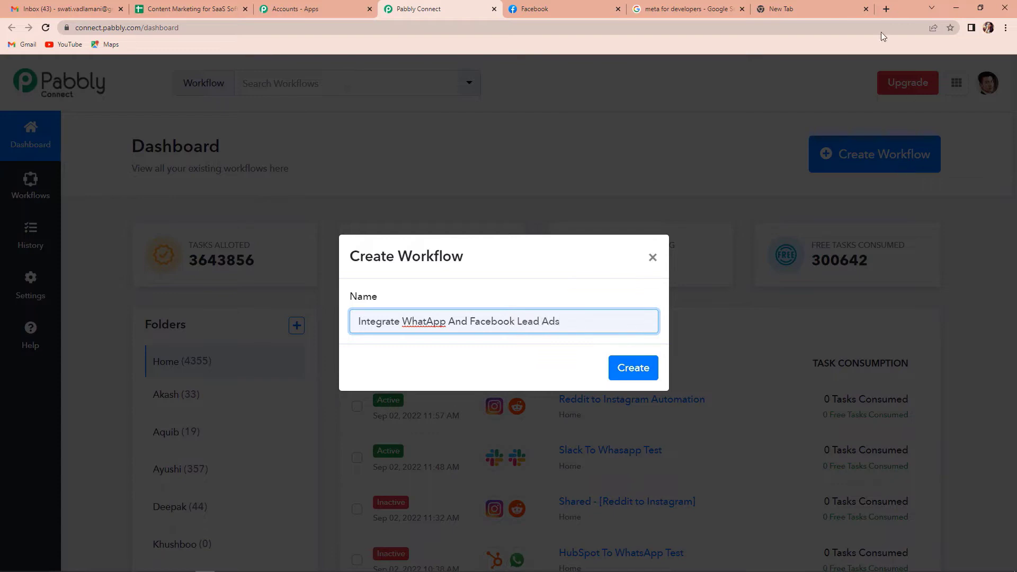
text(s)
click(430, 324)
text(s)
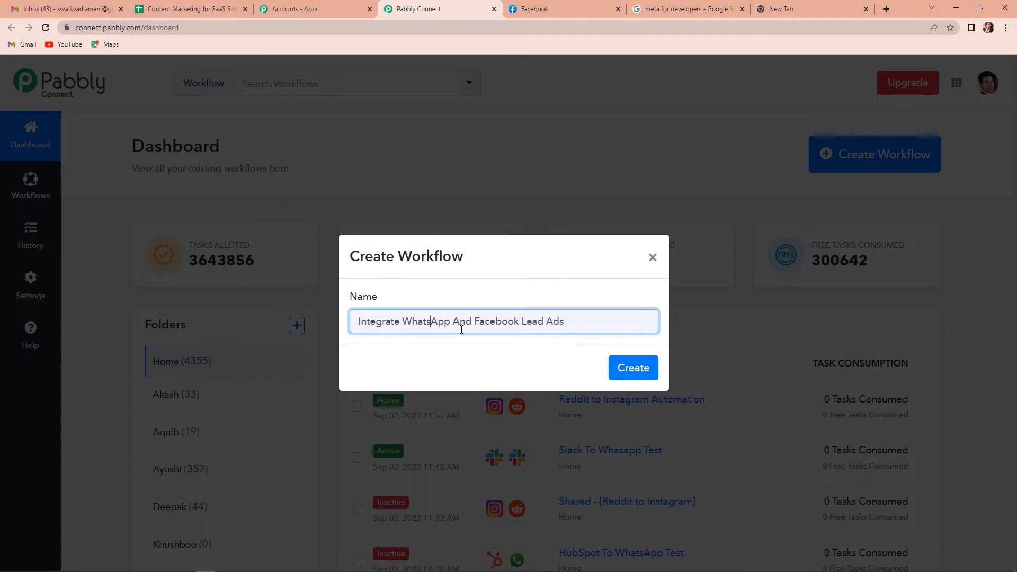
click(641, 373)
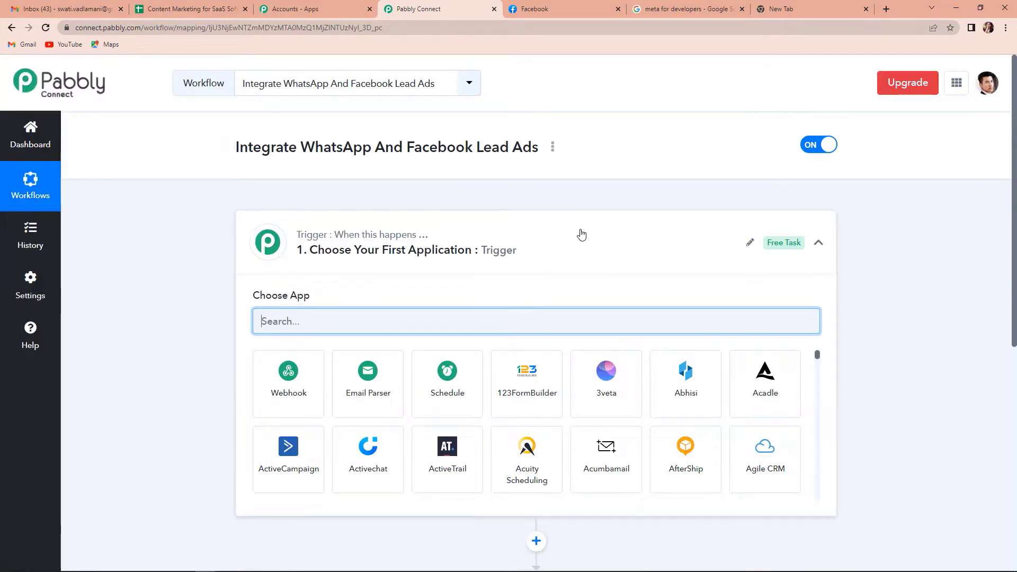
Step: Choose Facebook Lead Ads as the trigger app with the New Lead (Instant) event
scroll(581, 234, down, 4)
scroll(581, 234, up, 1)
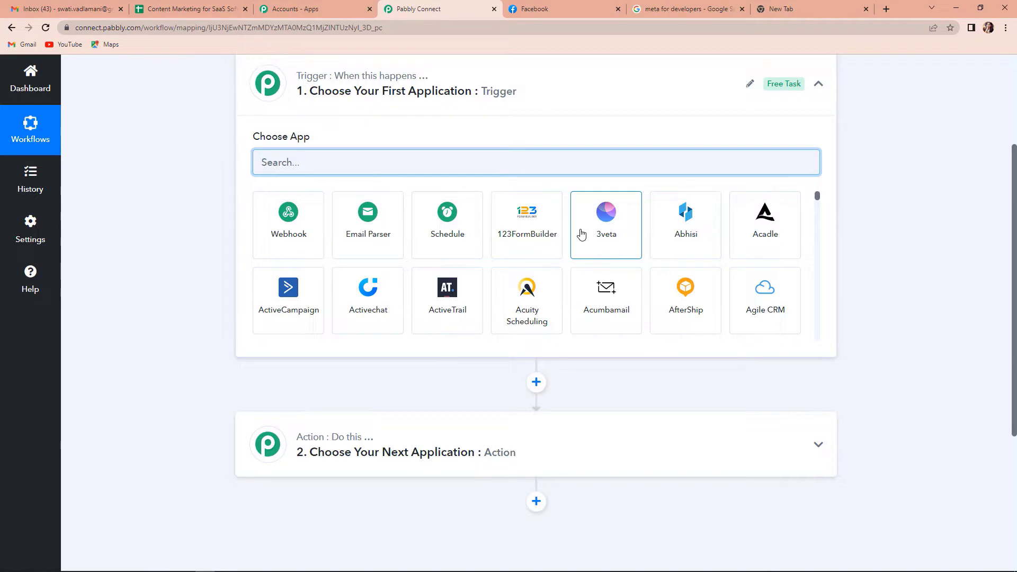
scroll(581, 233, up, 2)
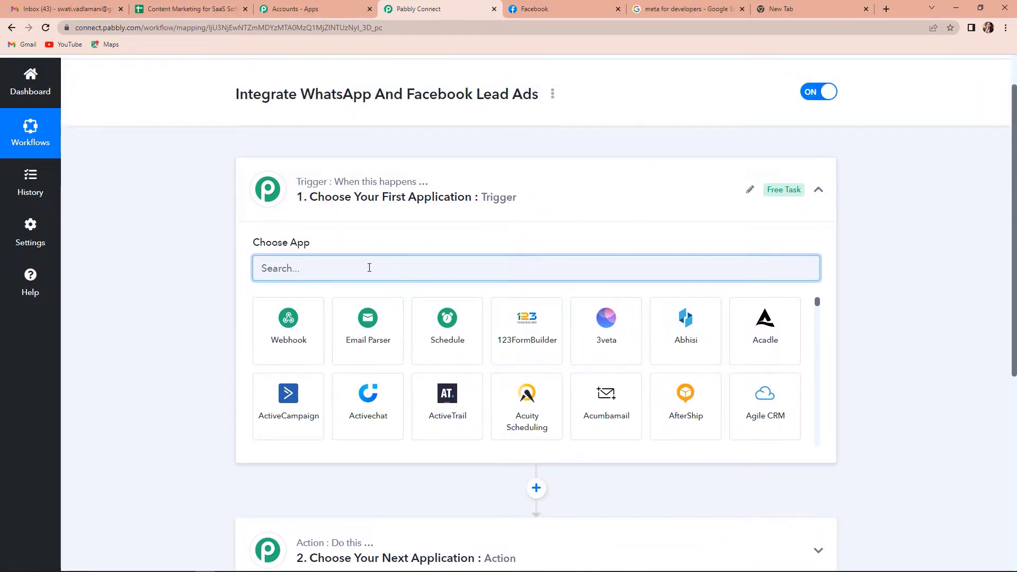
text(Facebook L)
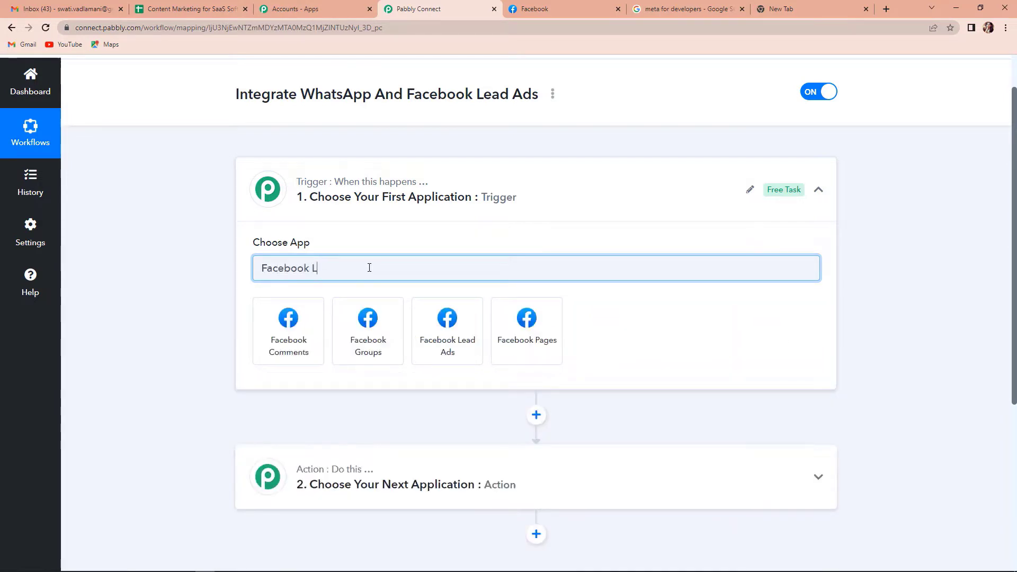
click(286, 333)
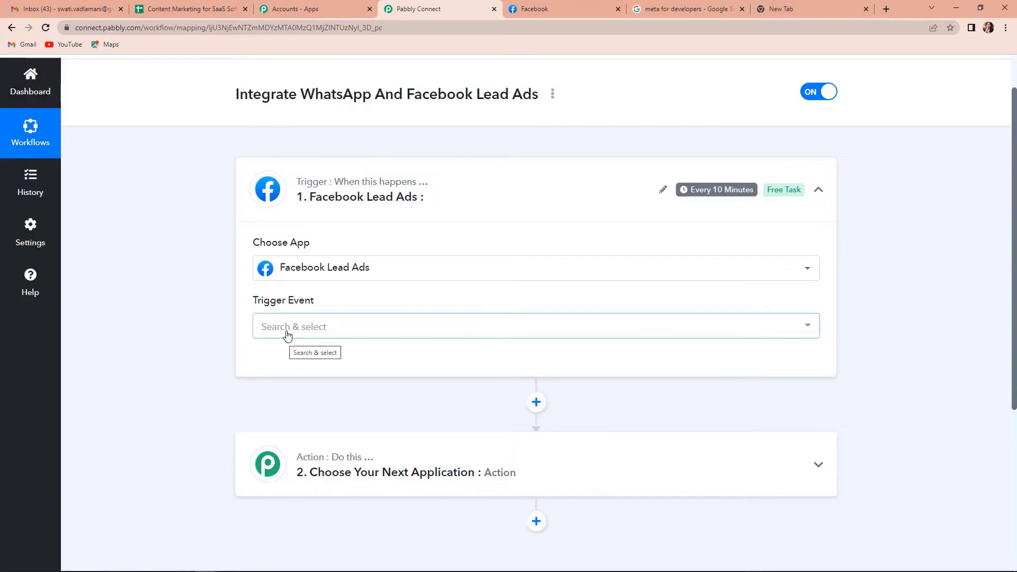
click(290, 328)
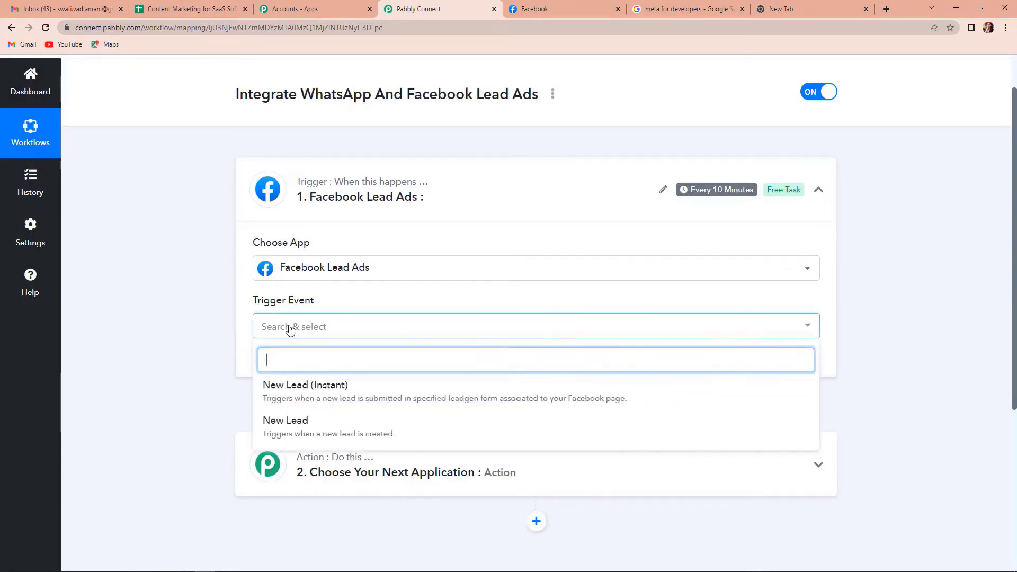
click(295, 388)
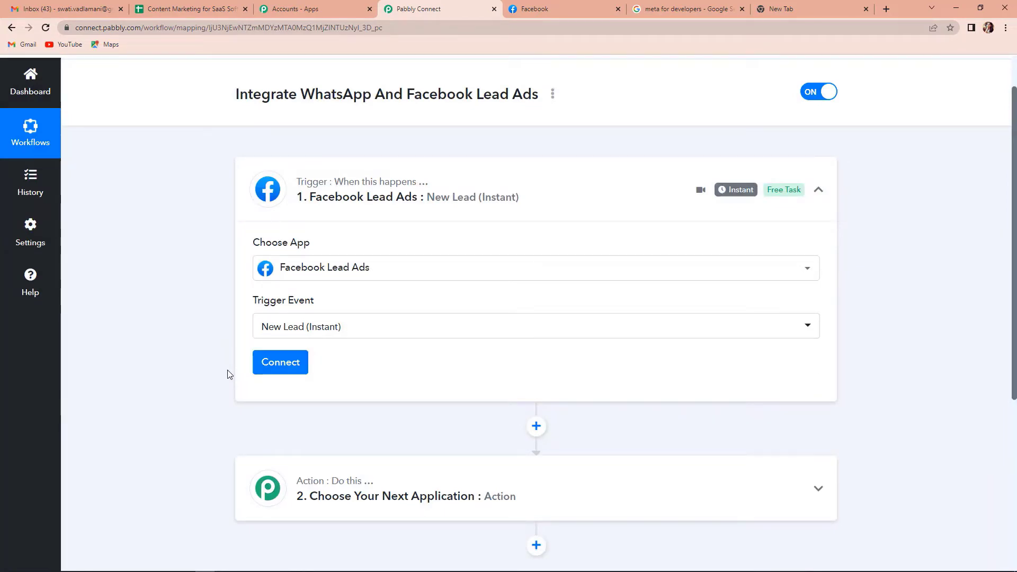
Step: Add and authorize a new Facebook Lead Ads connection, then dismiss the success message
click(271, 366)
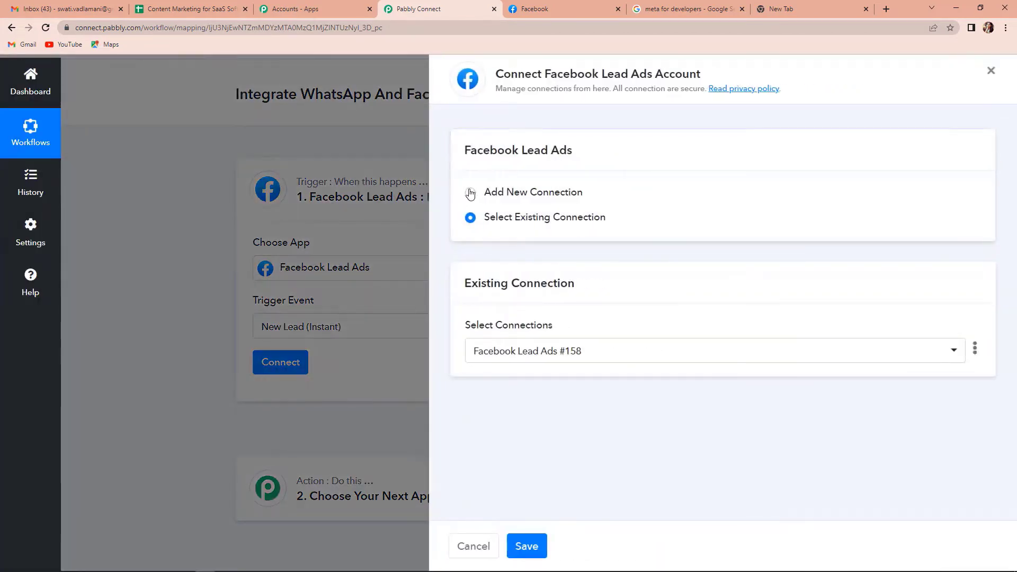
click(471, 193)
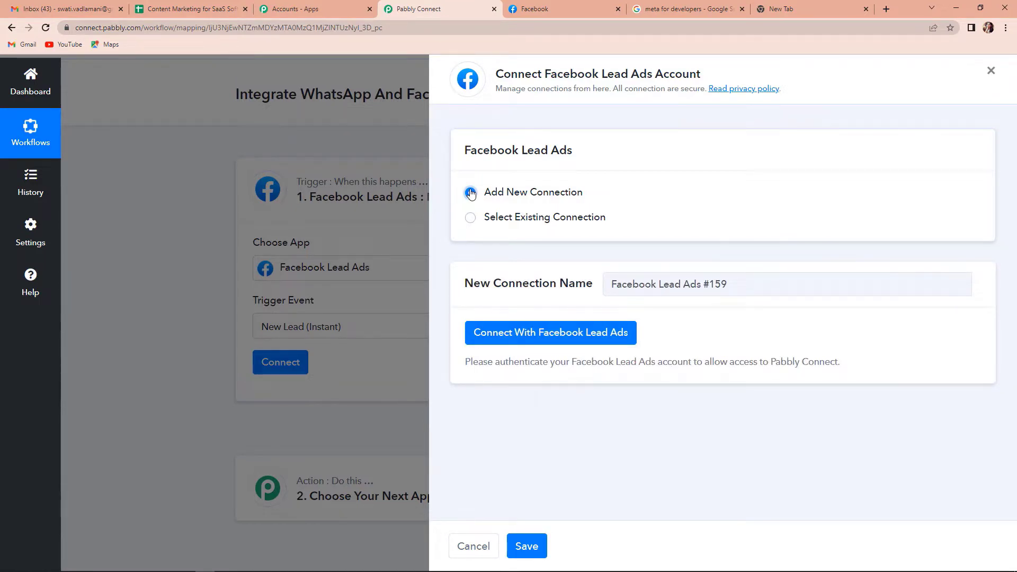
click(528, 338)
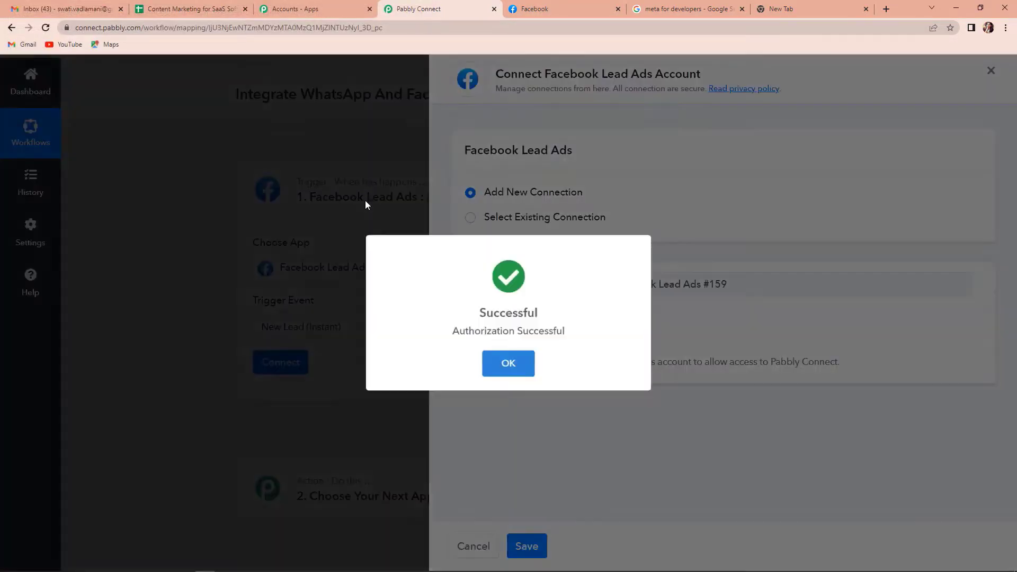
key(Return)
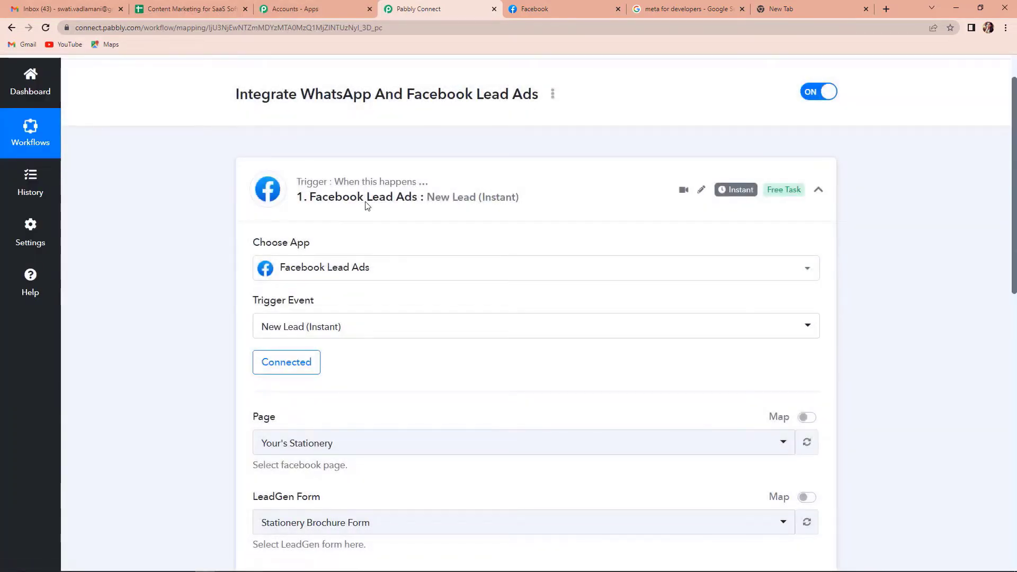
Step: Review the filled Page, LeadGen Form and Page Access Token fields, then go to Facebook
scroll(366, 275, down, 3)
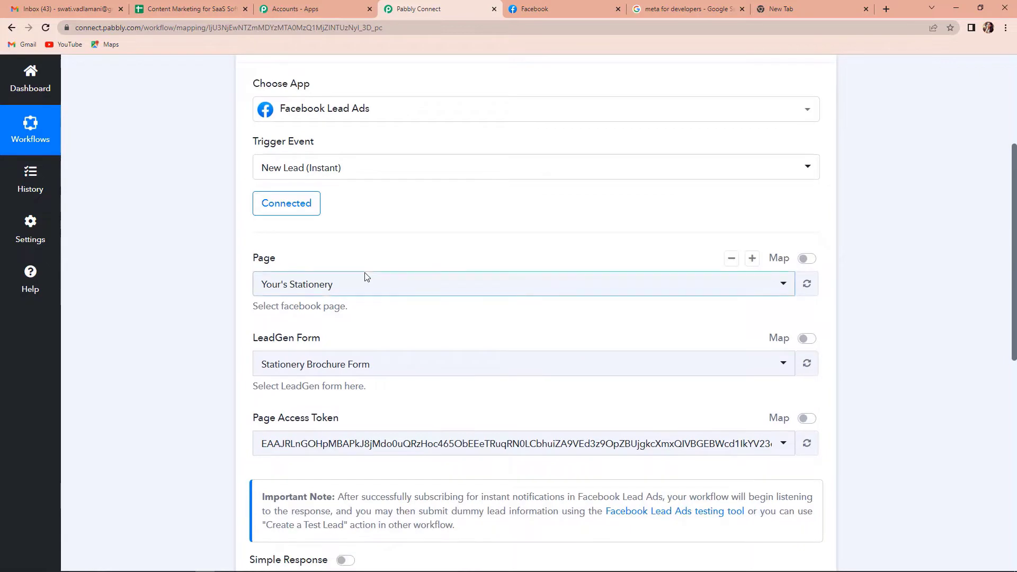
scroll(365, 276, down, 2)
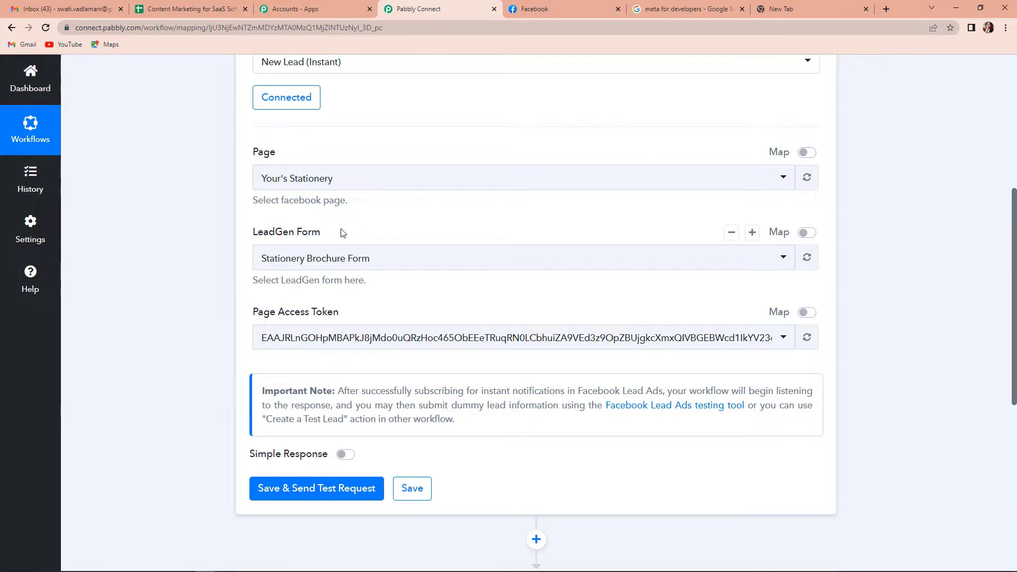
click(574, 7)
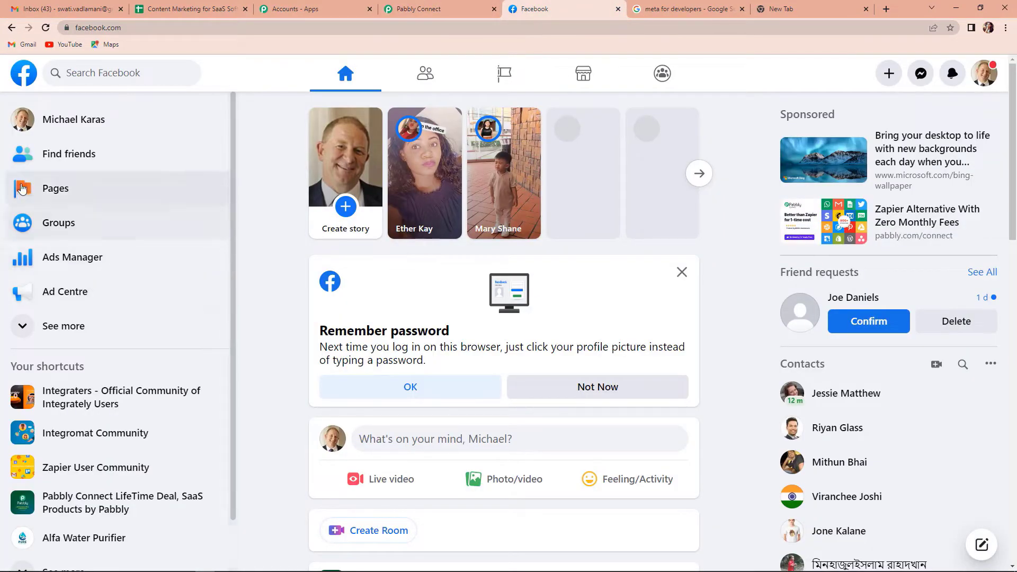
Step: Browse Facebook's Pages list down to Your's Stationery, then return to Pabbly Connect
click(53, 196)
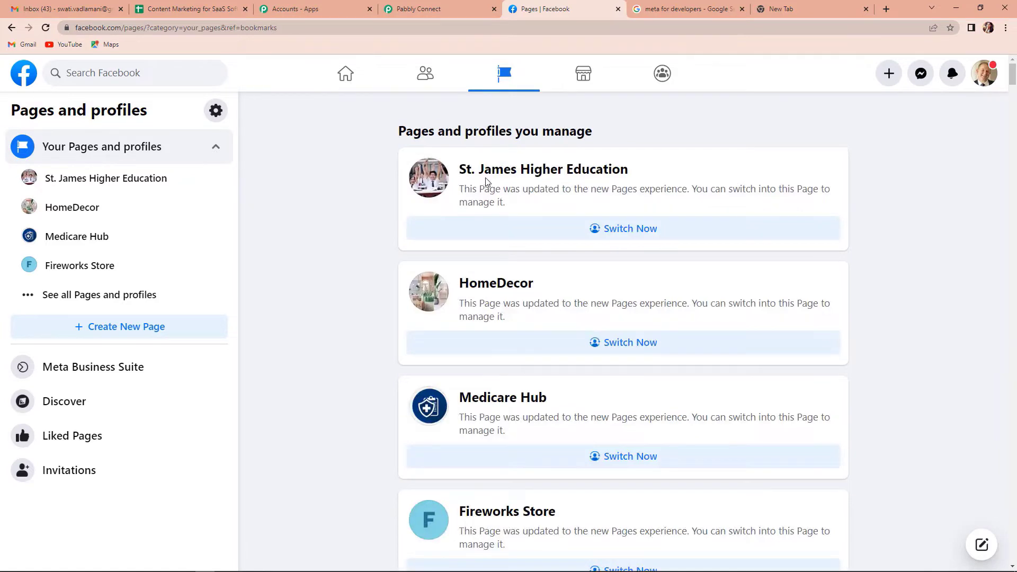
scroll(609, 234, down, 3)
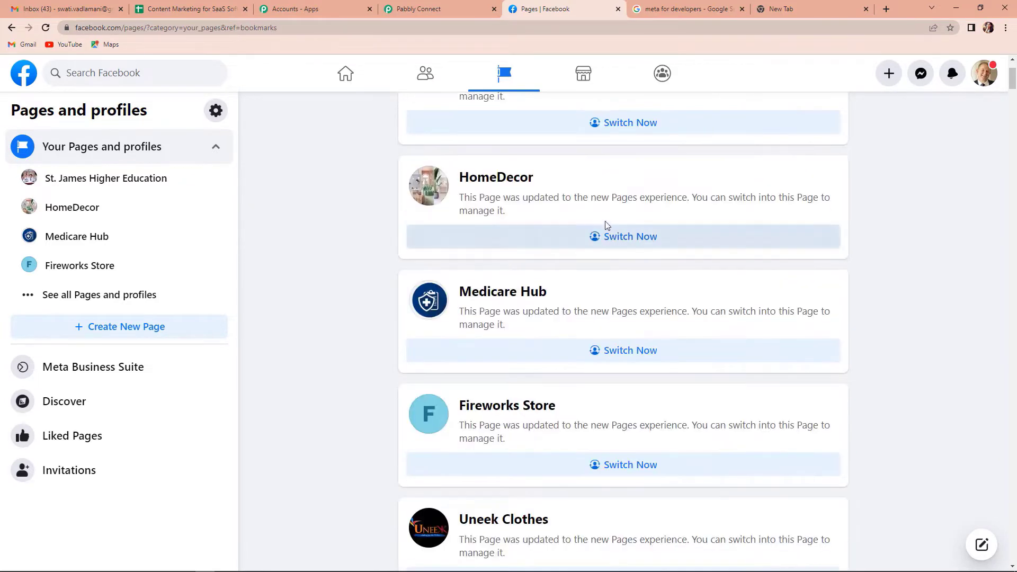
scroll(609, 298, down, 6)
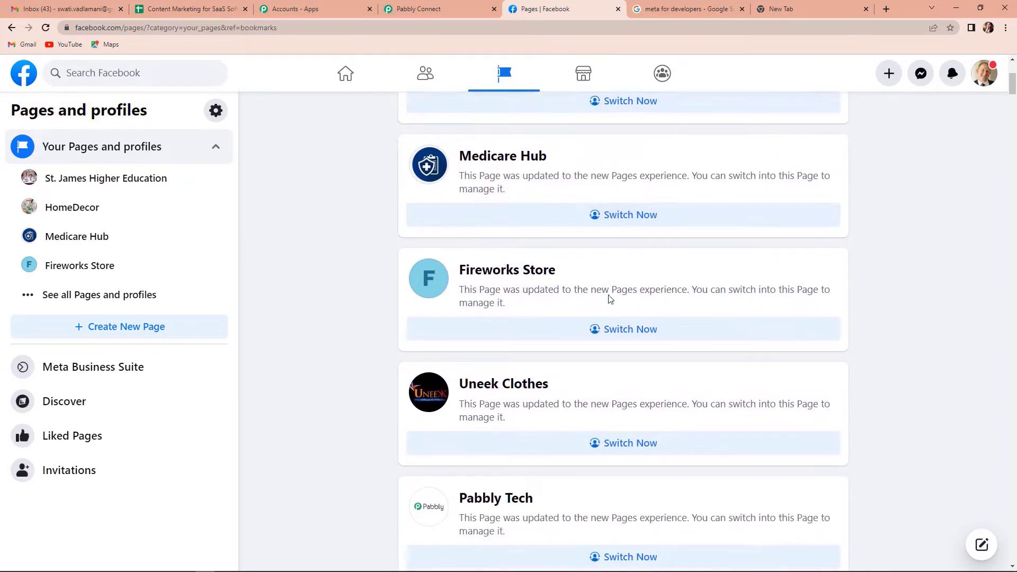
scroll(609, 299, down, 1)
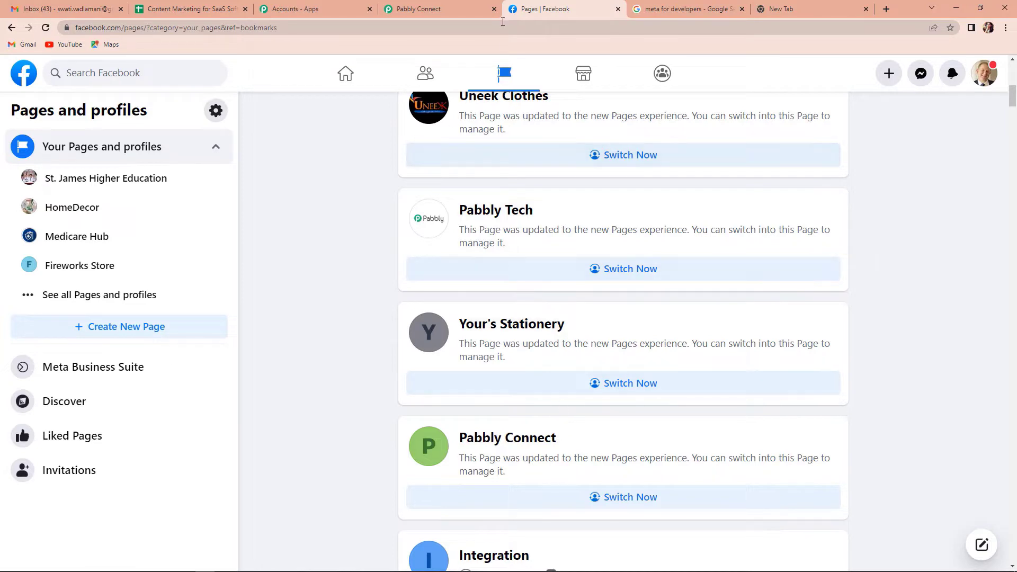
click(464, 9)
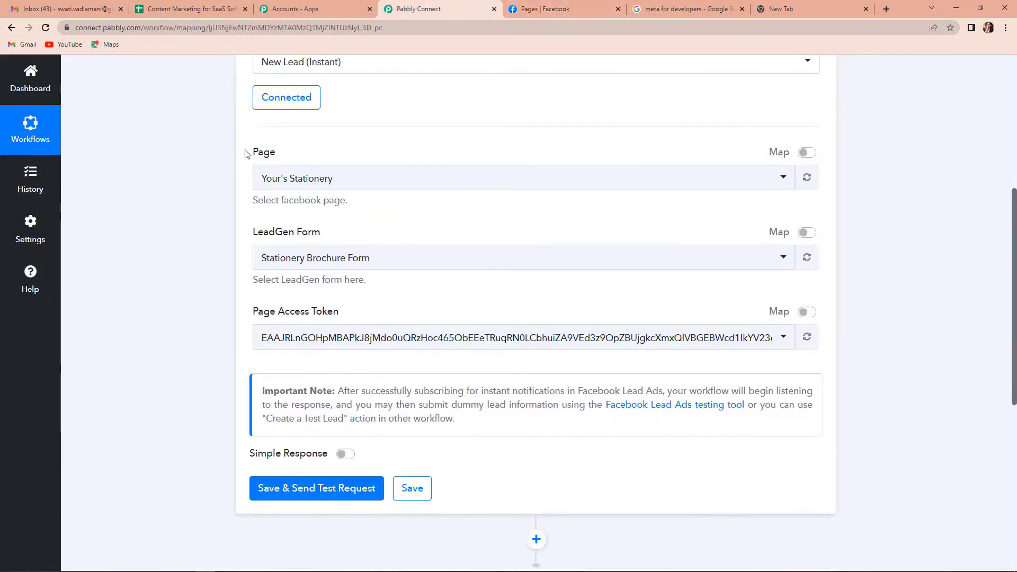
Step: Select the ABC Plant Nursery page and save the trigger, sending a test request
click(351, 180)
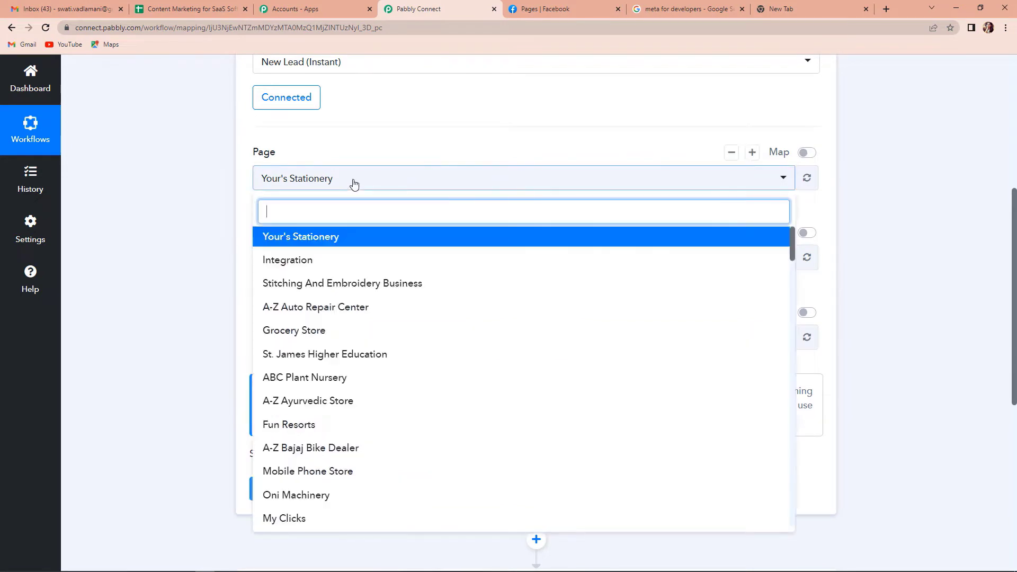
click(305, 379)
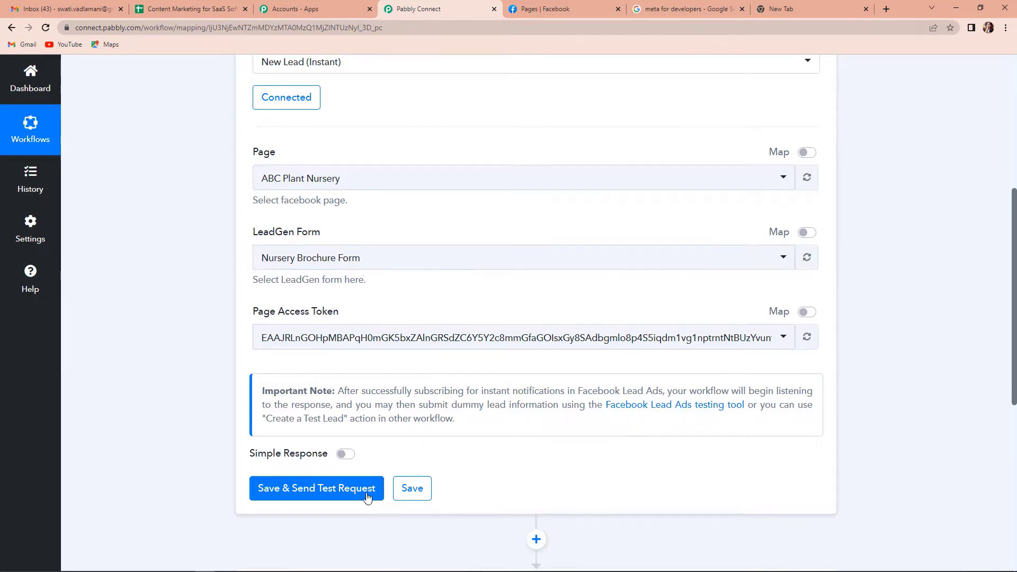
click(341, 493)
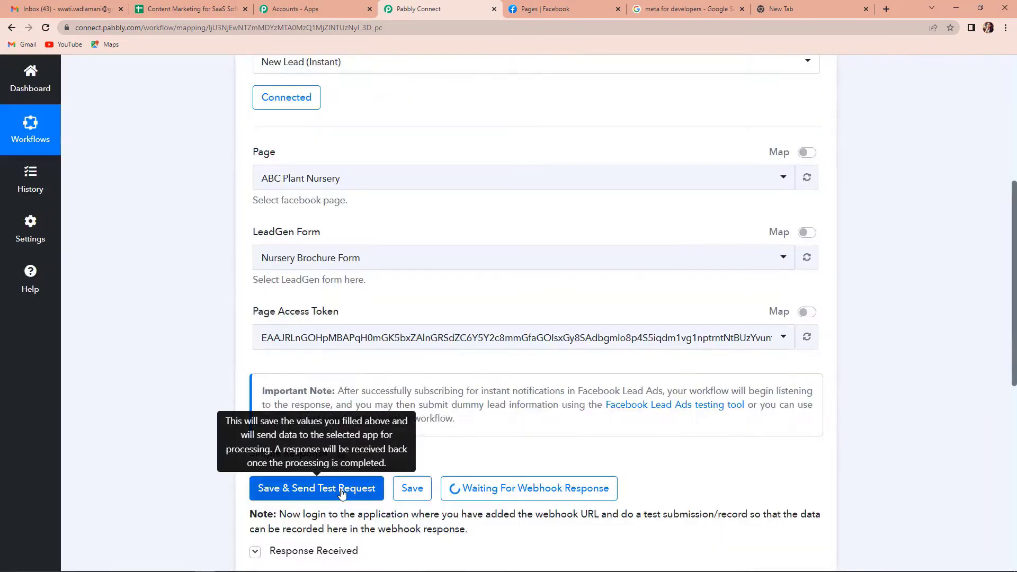
scroll(341, 493, down, 3)
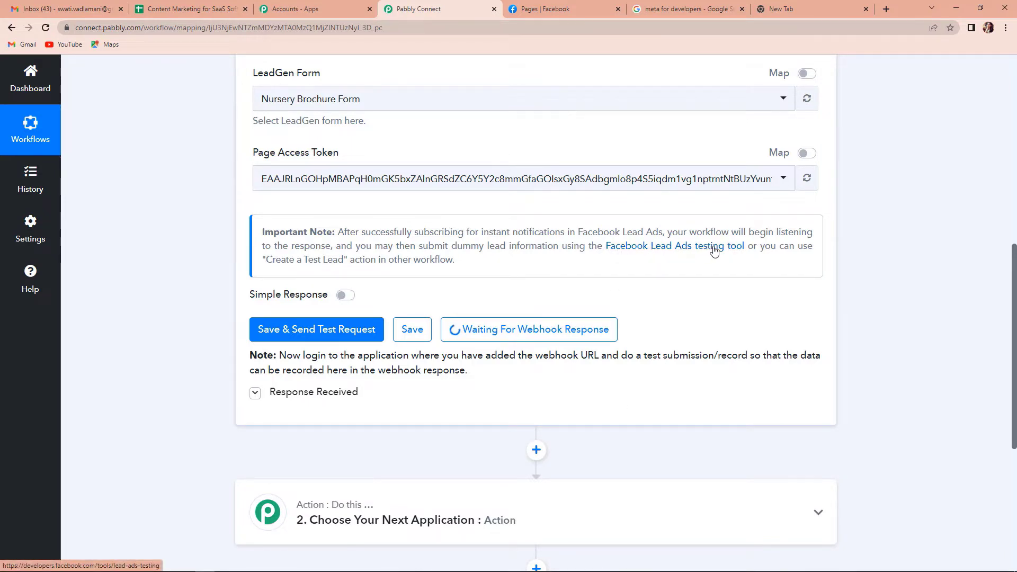
Step: In the Lead Ads Testing Tool, select ABC Plant Nursery and preview the Nursery Brochure Form
click(687, 255)
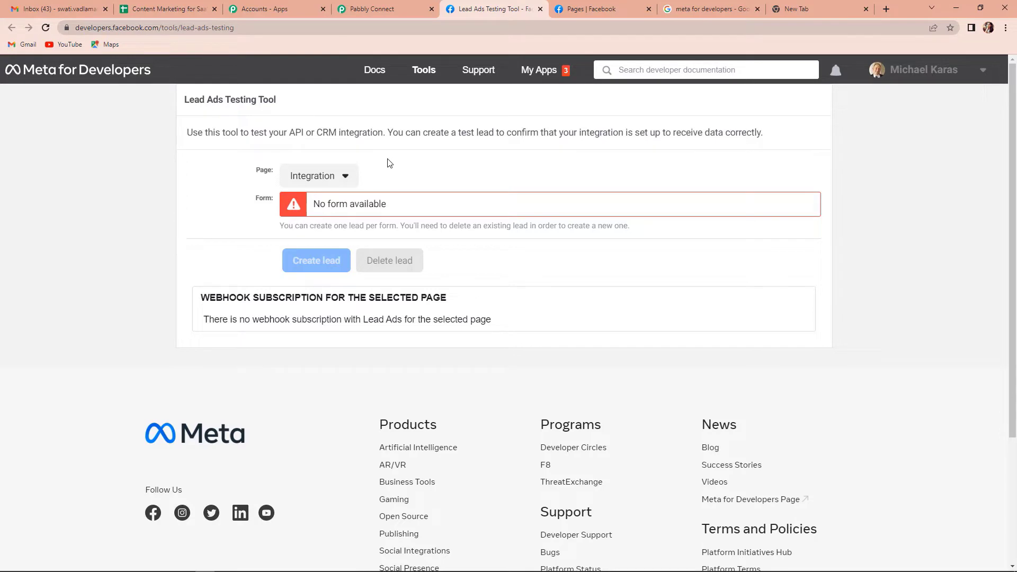
click(342, 179)
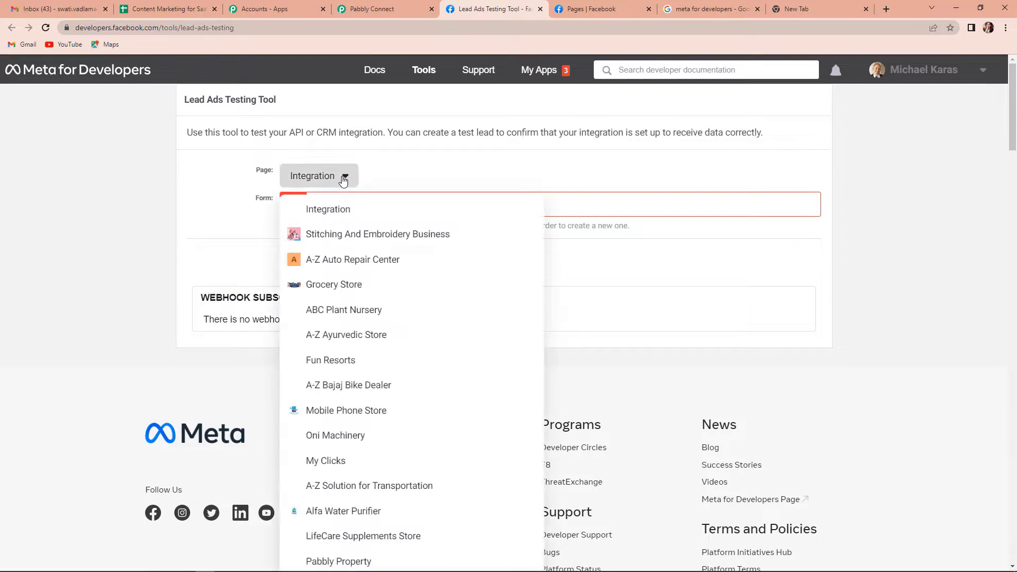
click(333, 308)
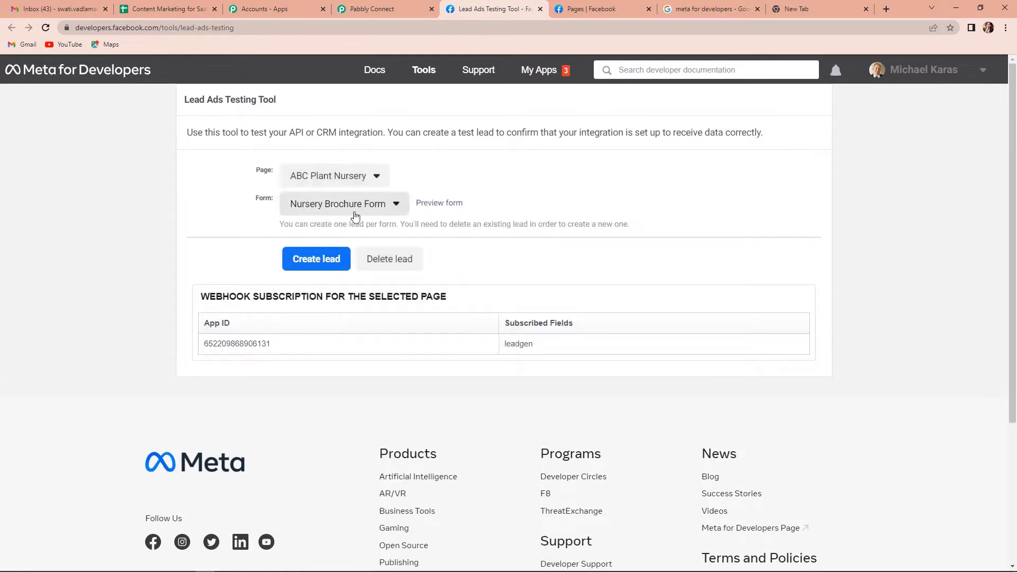
click(388, 216)
click(439, 204)
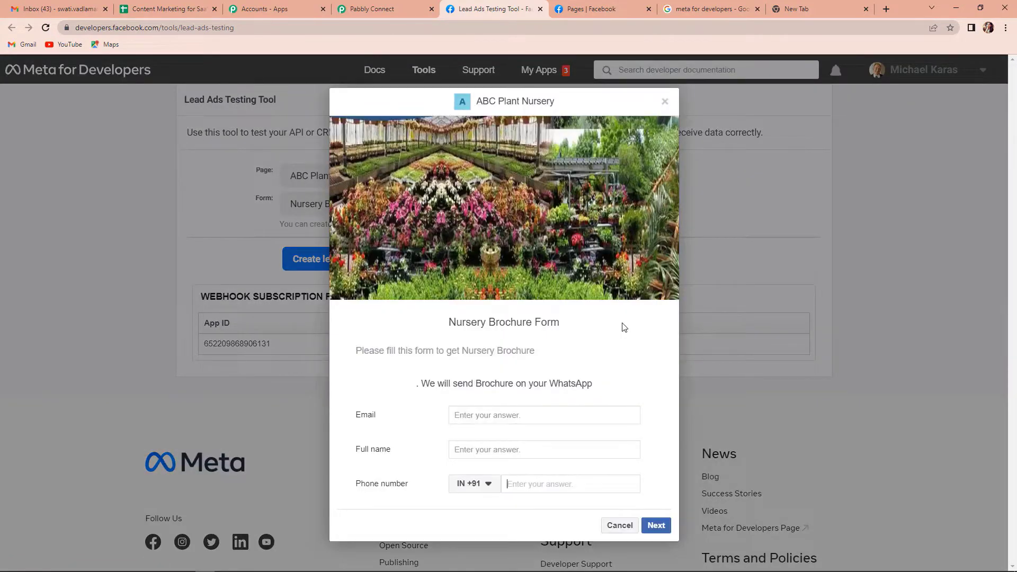
Step: Fill in the lead's email, full name and phone number, submit, and return to Pabbly
click(533, 414)
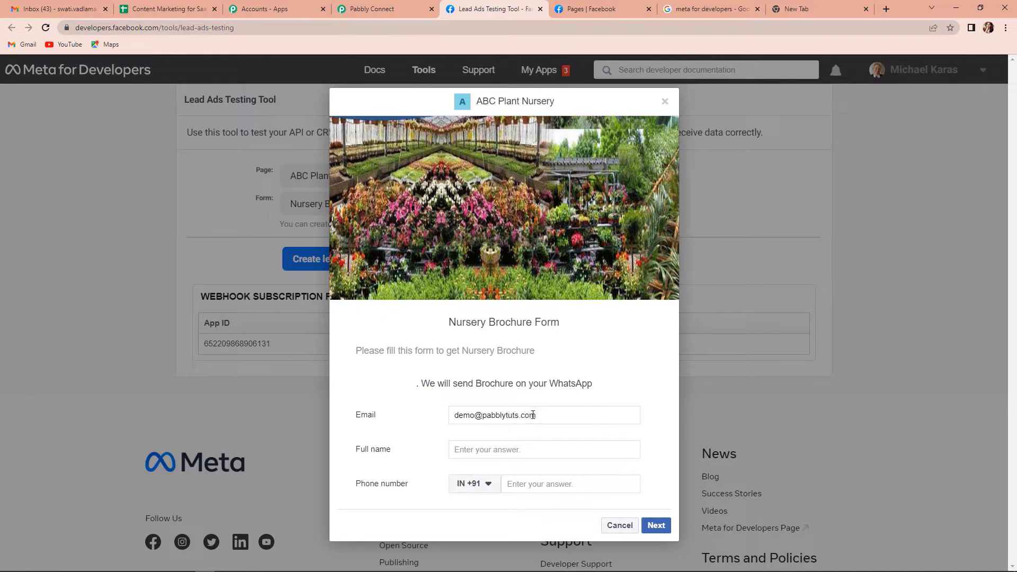
click(524, 451)
text(Demo Test)
click(557, 486)
text(91111 11111)
click(655, 527)
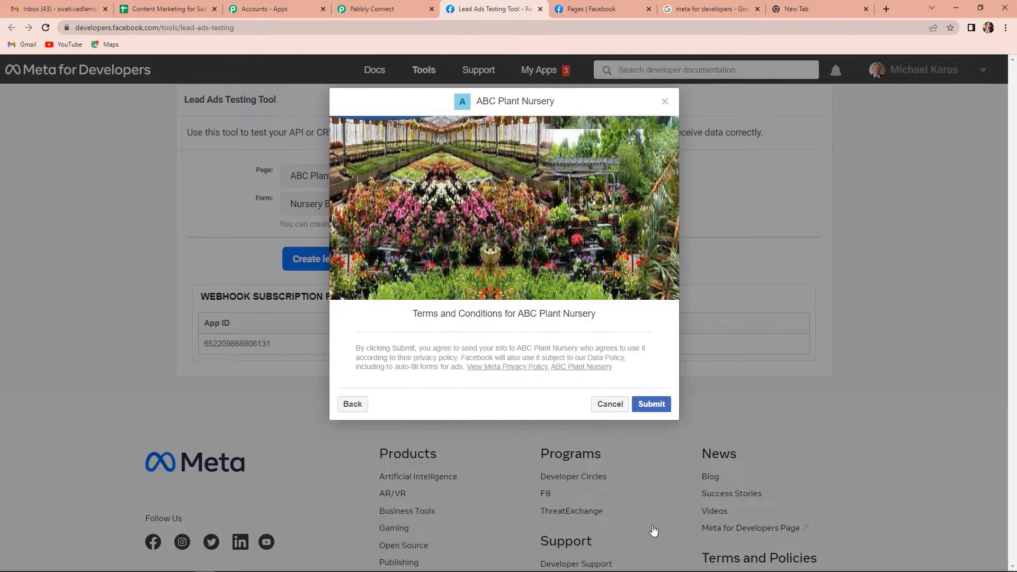
click(650, 407)
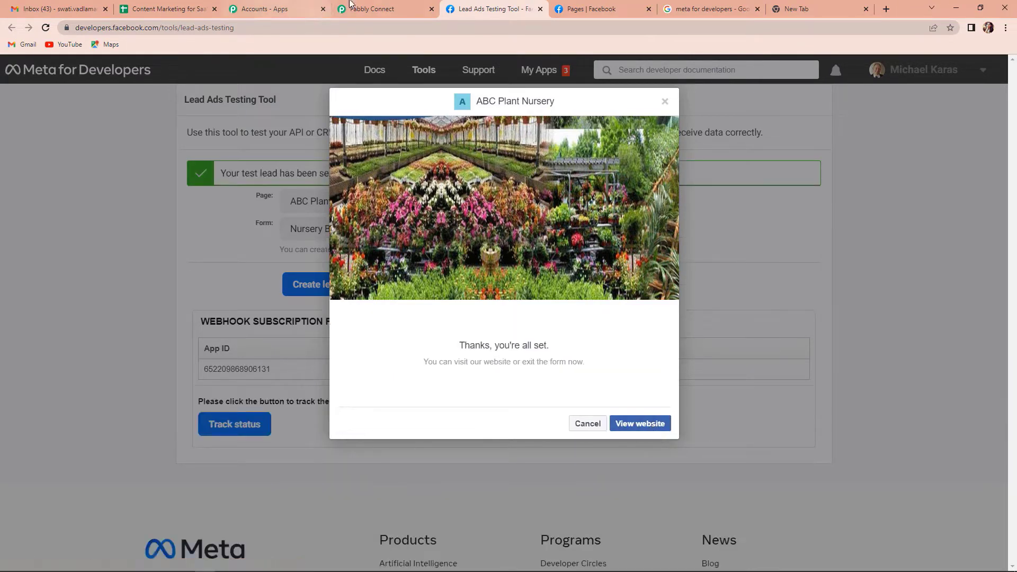
click(369, 8)
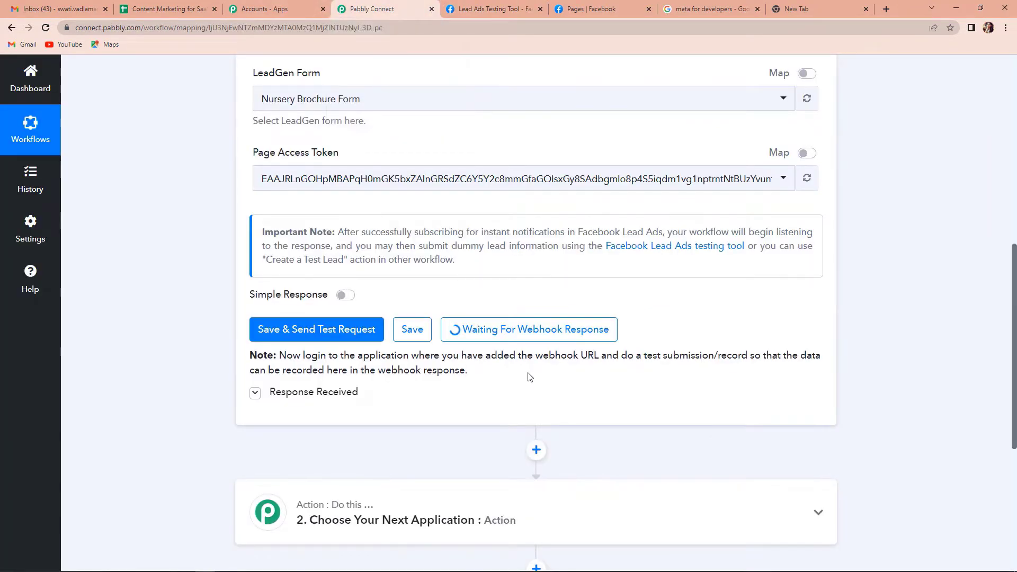
Step: Scroll through the received webhook response to the lead's email, full name and phone fields
scroll(529, 377, down, 3)
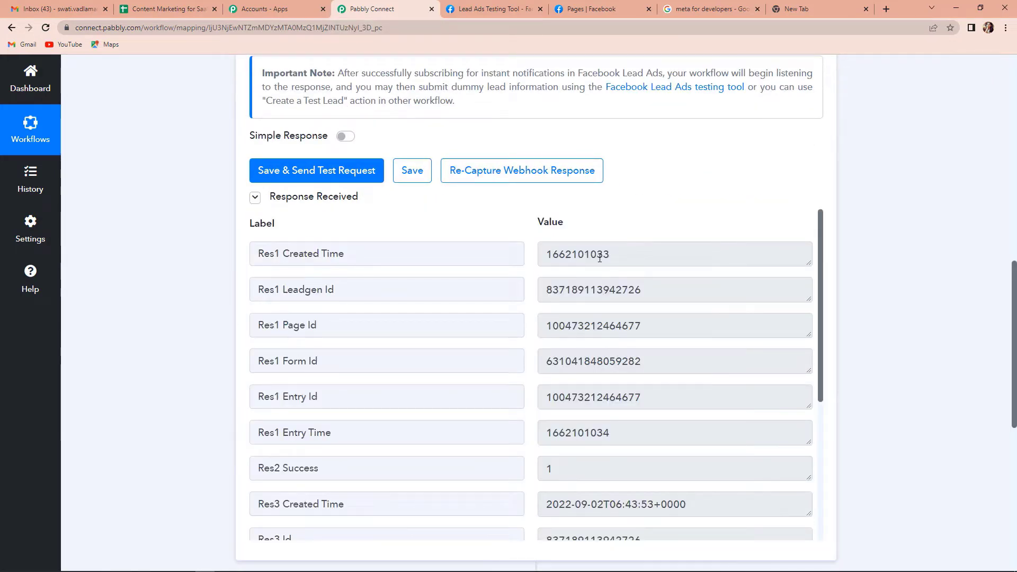
scroll(594, 256, down, 1)
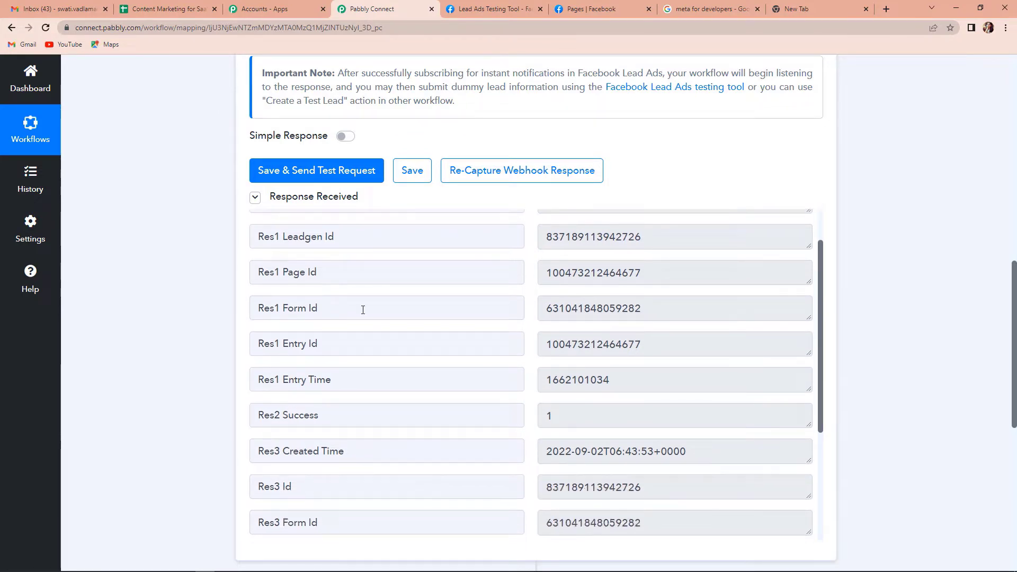
scroll(377, 332, down, 3)
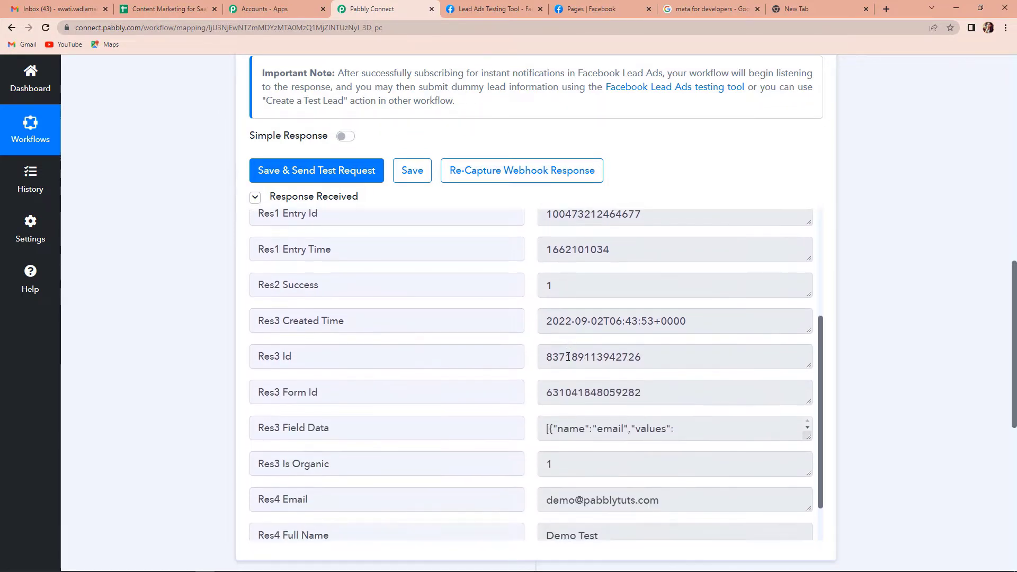
scroll(568, 356, down, 1)
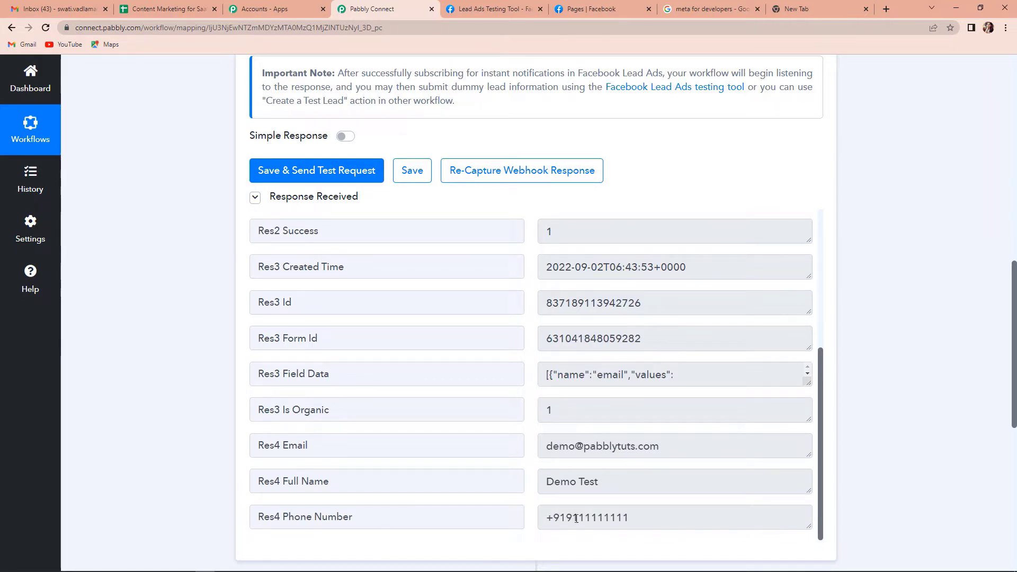
scroll(928, 318, down, 4)
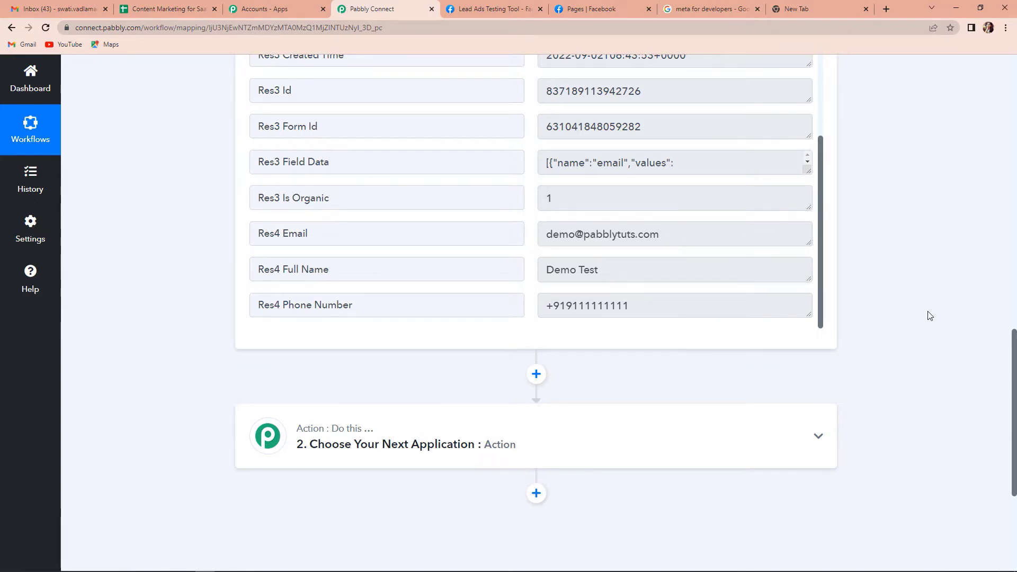
Step: Search 'whats' and choose WhatsApp Cloud API as the action app
click(363, 432)
scroll(954, 371, down, 3)
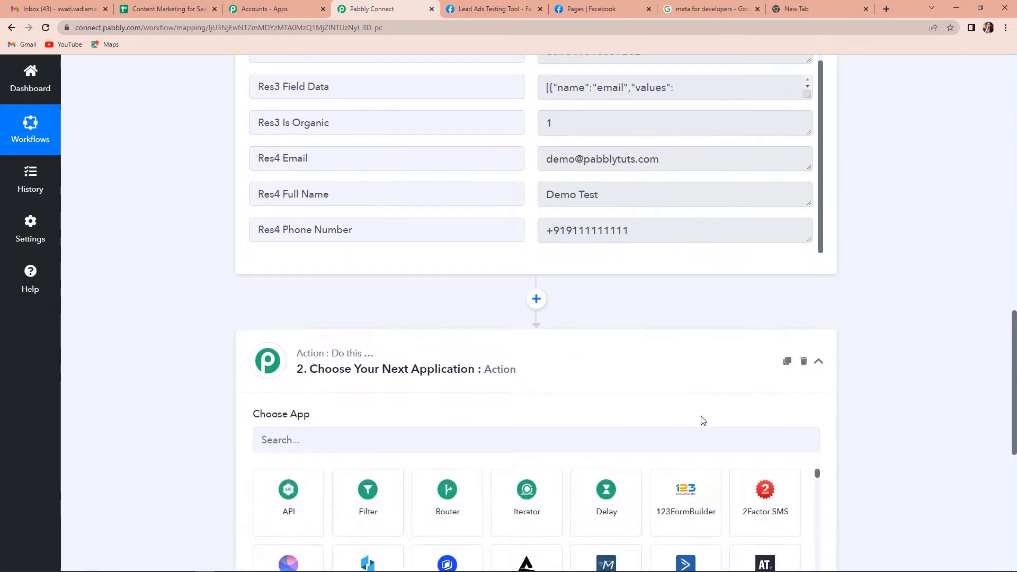
click(452, 360)
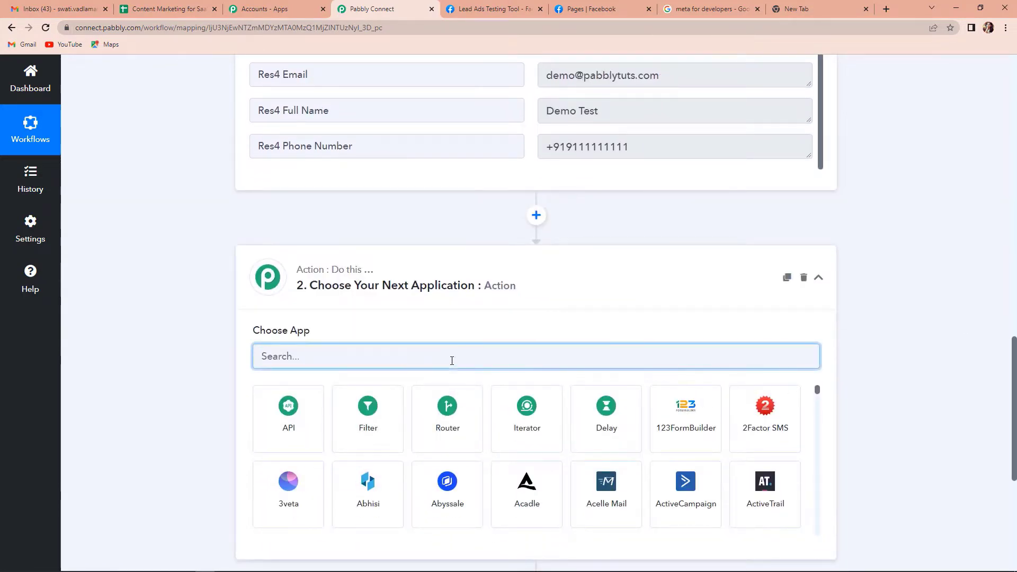
text(whats)
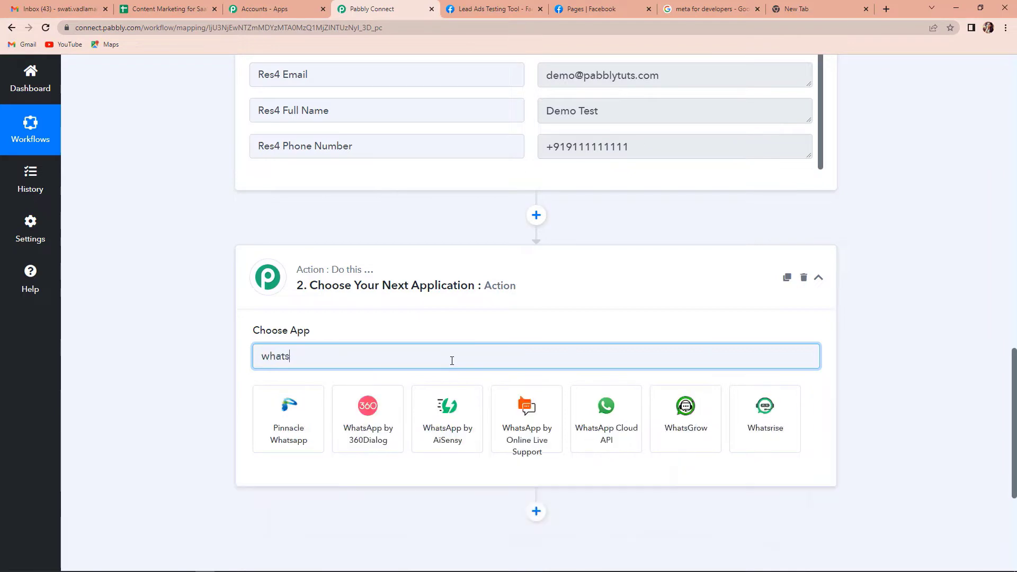
click(591, 445)
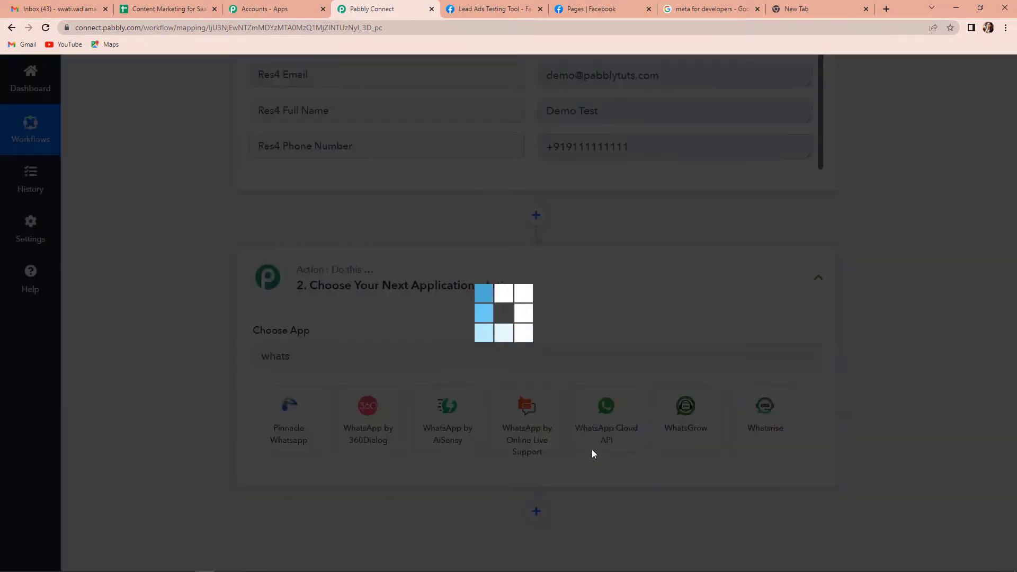
Step: Set the action event to Send Template Message and begin connecting an account
scroll(534, 374, down, 2)
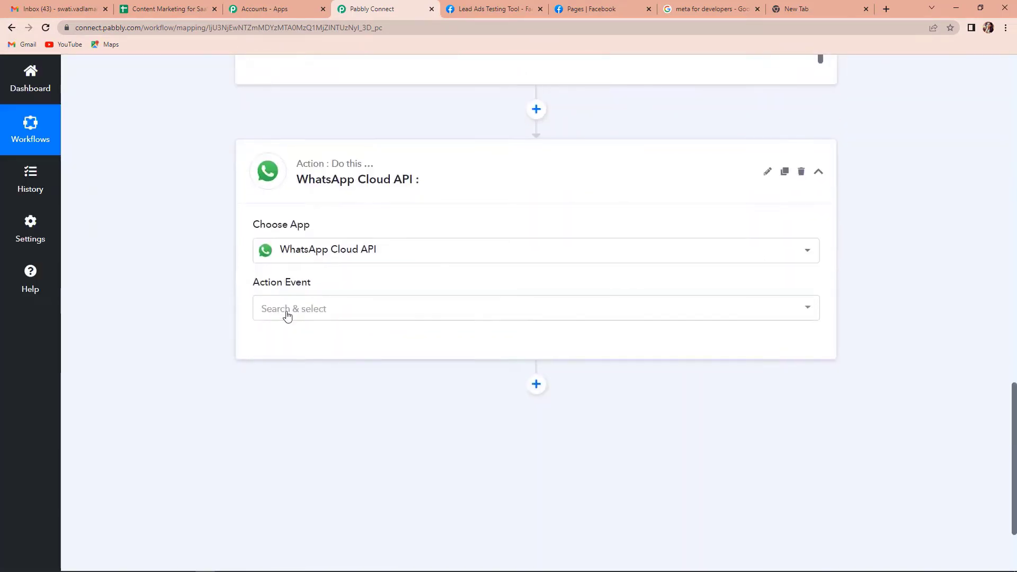
click(288, 310)
click(294, 369)
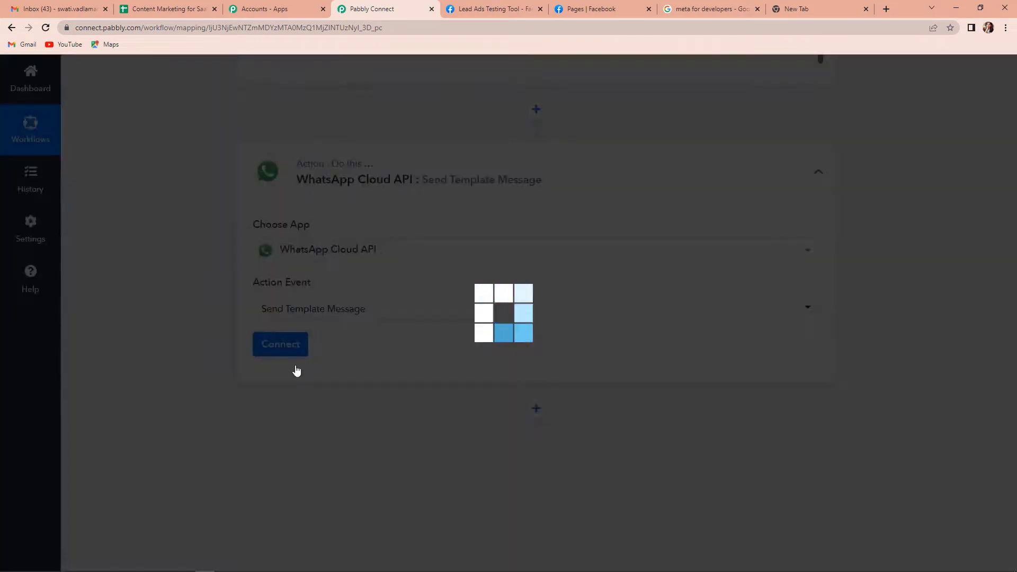
click(276, 353)
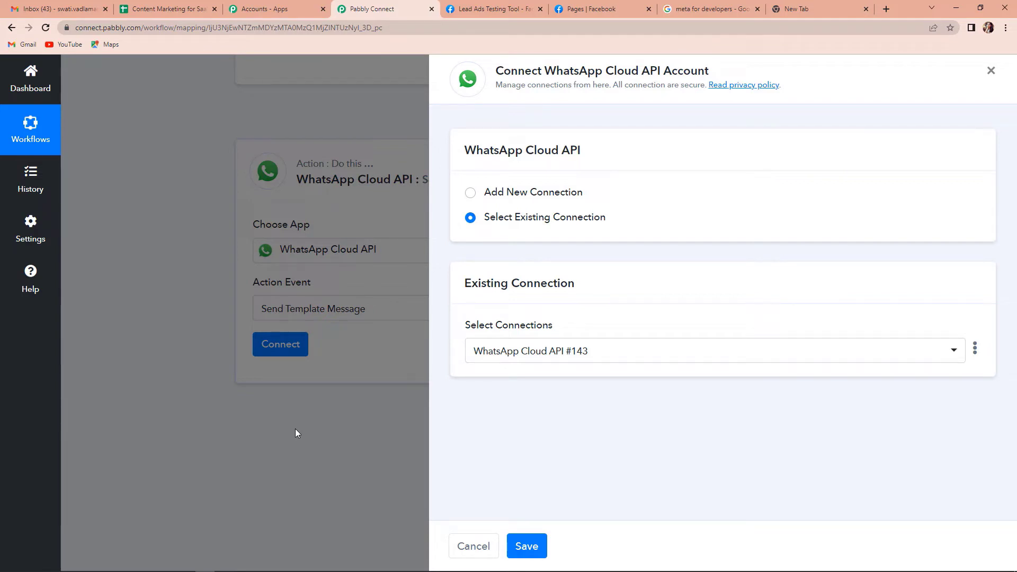
Step: Begin a new WhatsApp Cloud API connection, then switch to the Meta for Developers site
click(471, 193)
scroll(773, 313, down, 2)
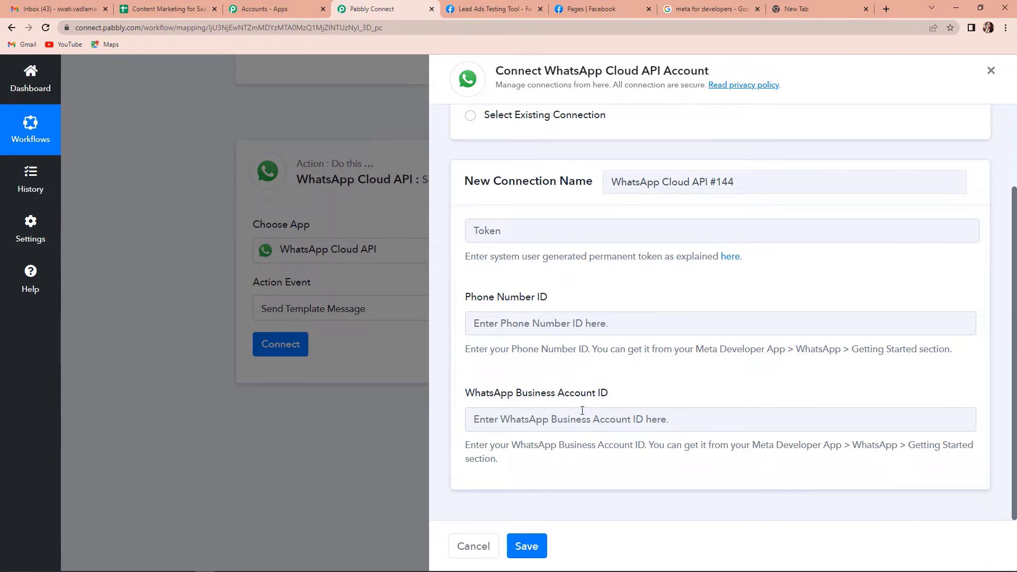
click(698, 12)
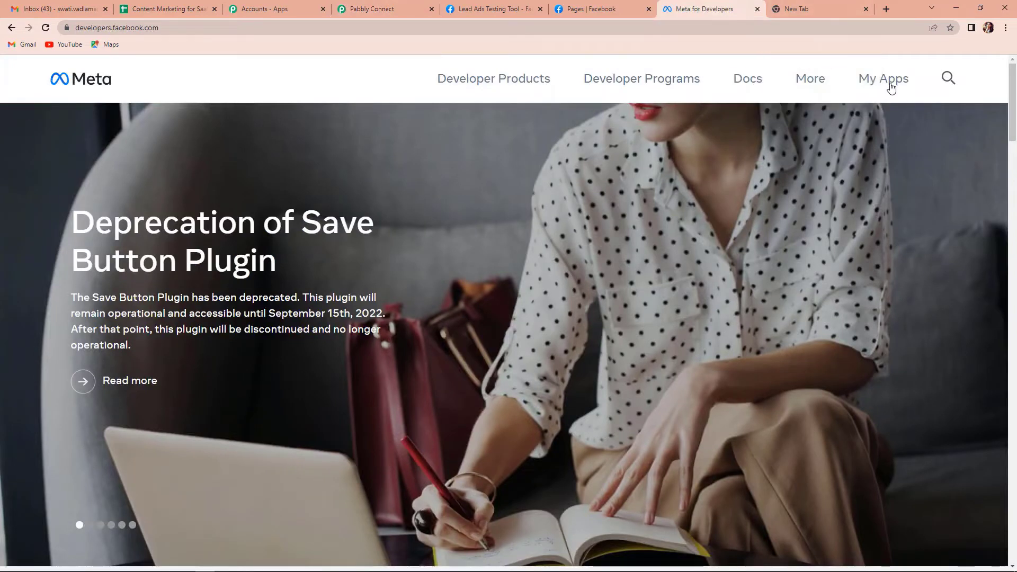
Step: Copy the MyConnectMsg App's temporary WhatsApp access token from the WhatsApp Getting started page
click(872, 81)
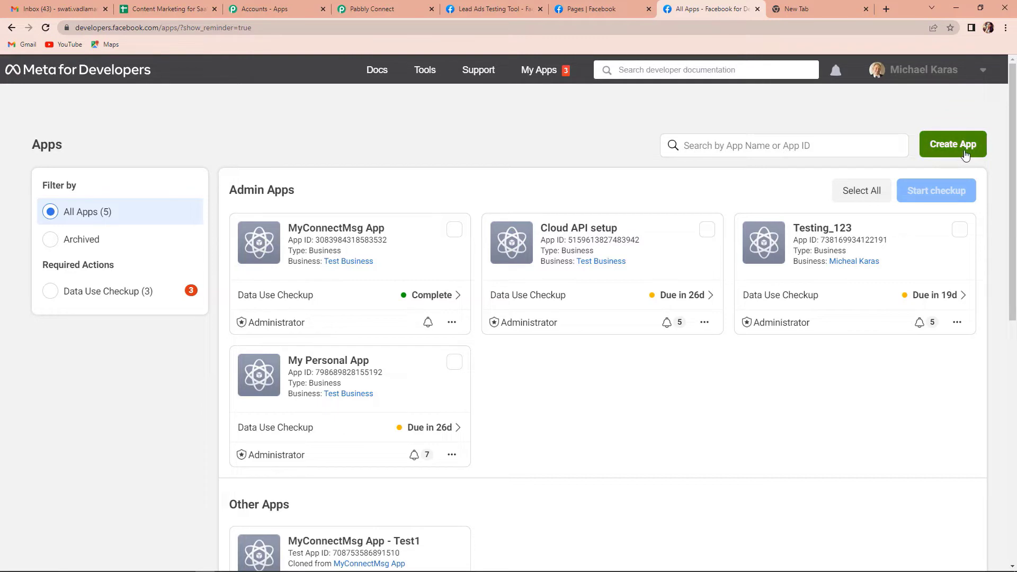
click(336, 232)
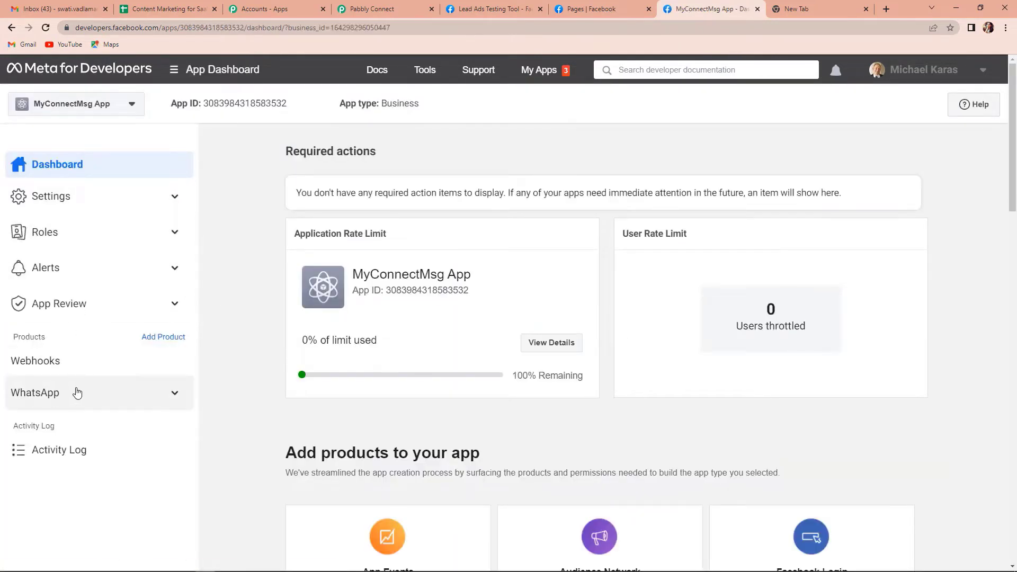
click(45, 395)
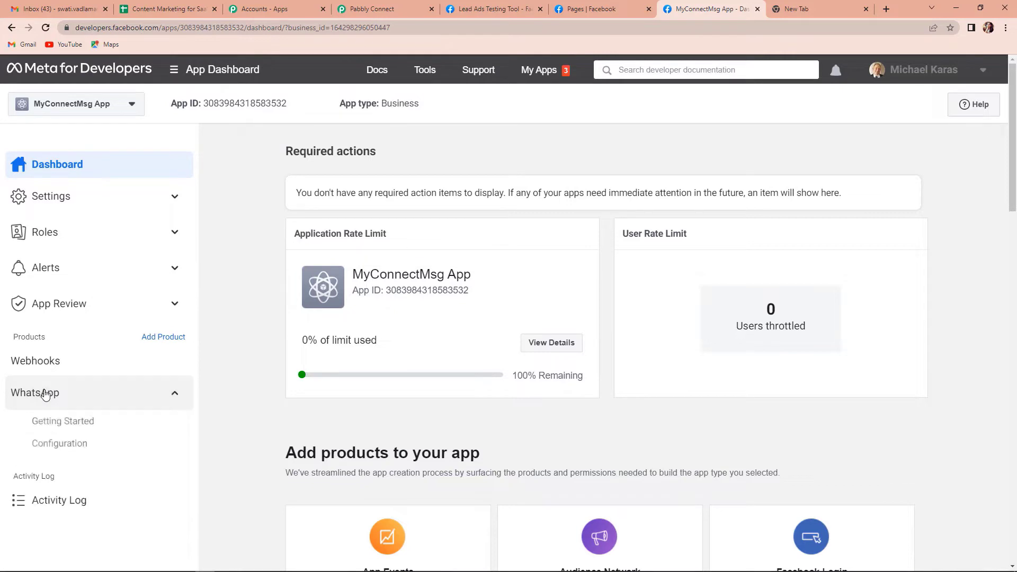
click(50, 424)
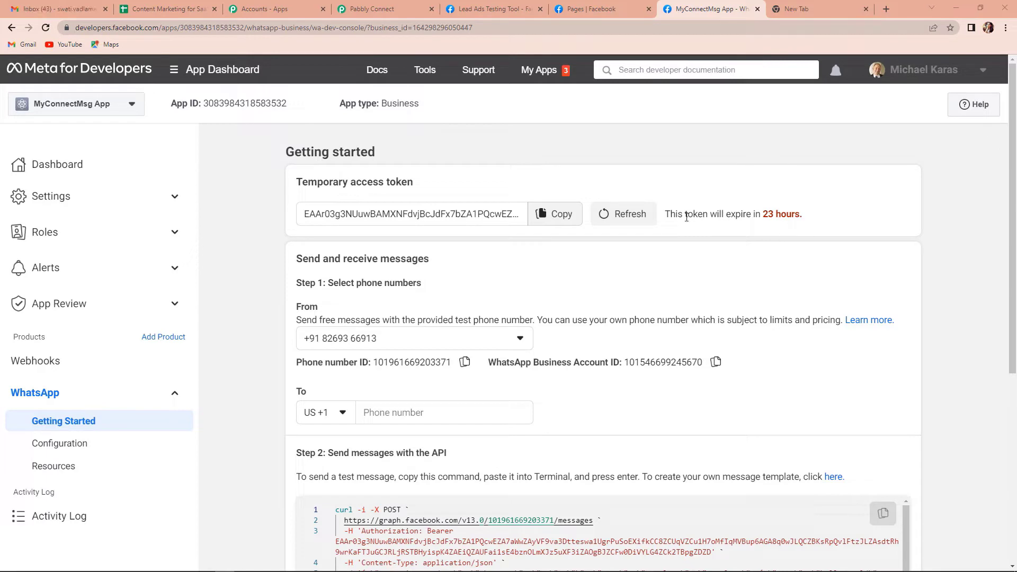
click(555, 220)
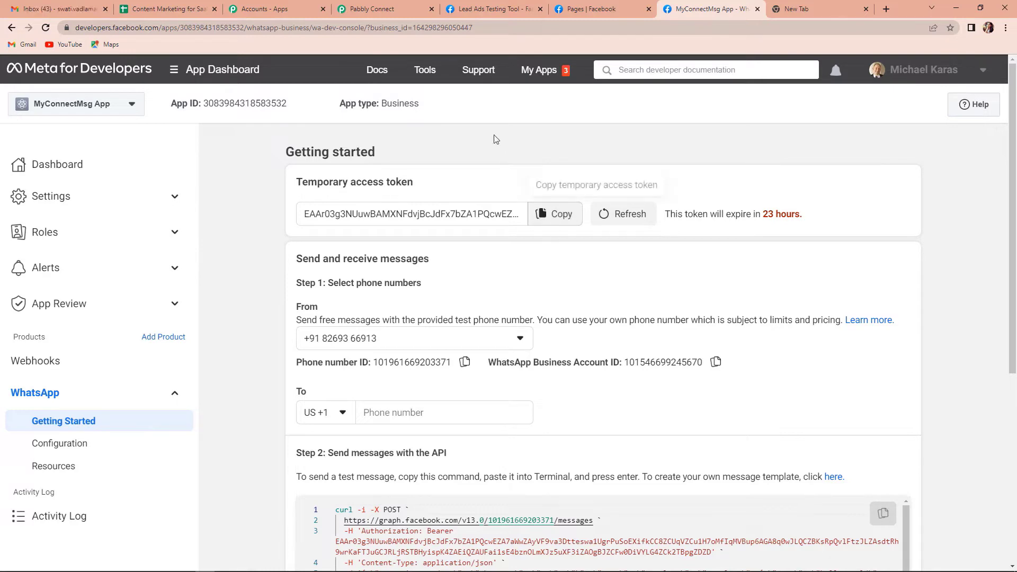
click(366, 10)
click(510, 230)
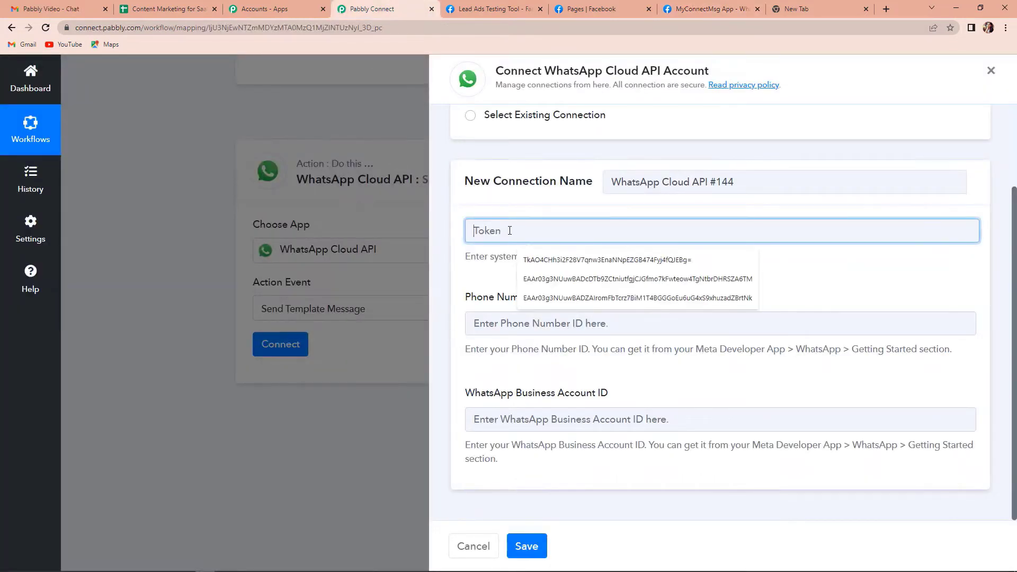
Step: Fill the connection form's Token and Phone Number ID fields with the values copied from Meta
key(ctrl+v)
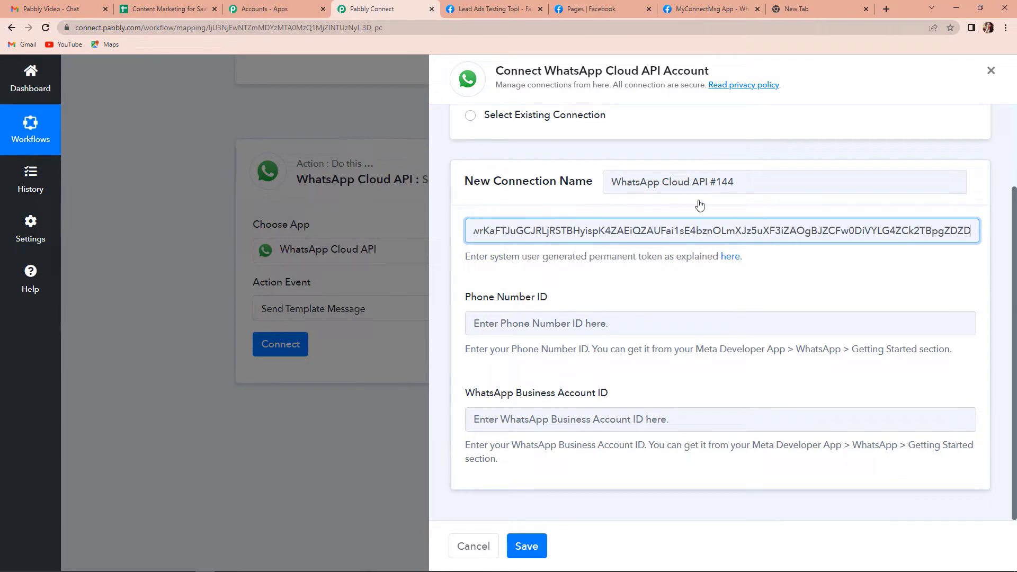
click(700, 7)
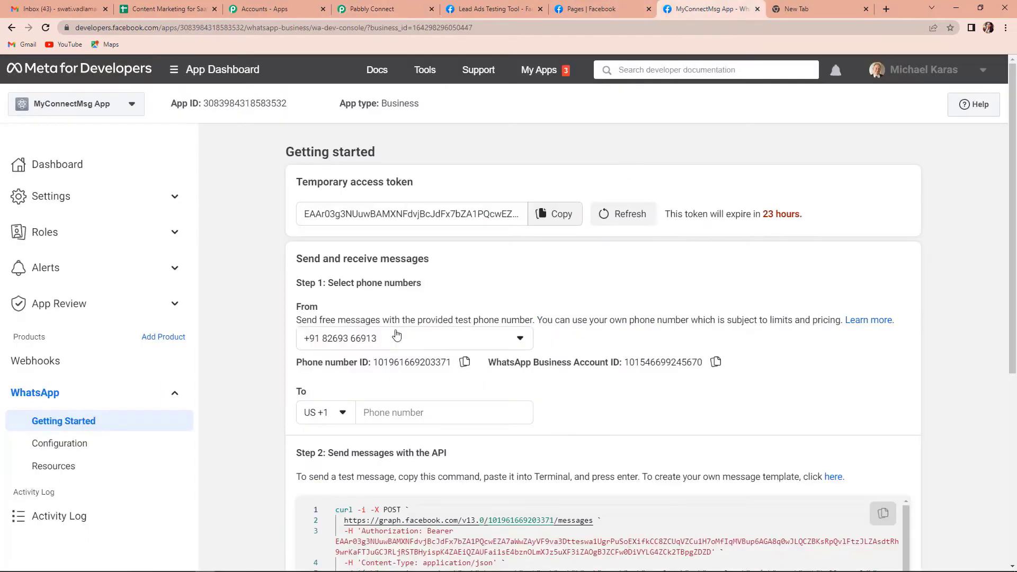
click(465, 362)
click(394, 9)
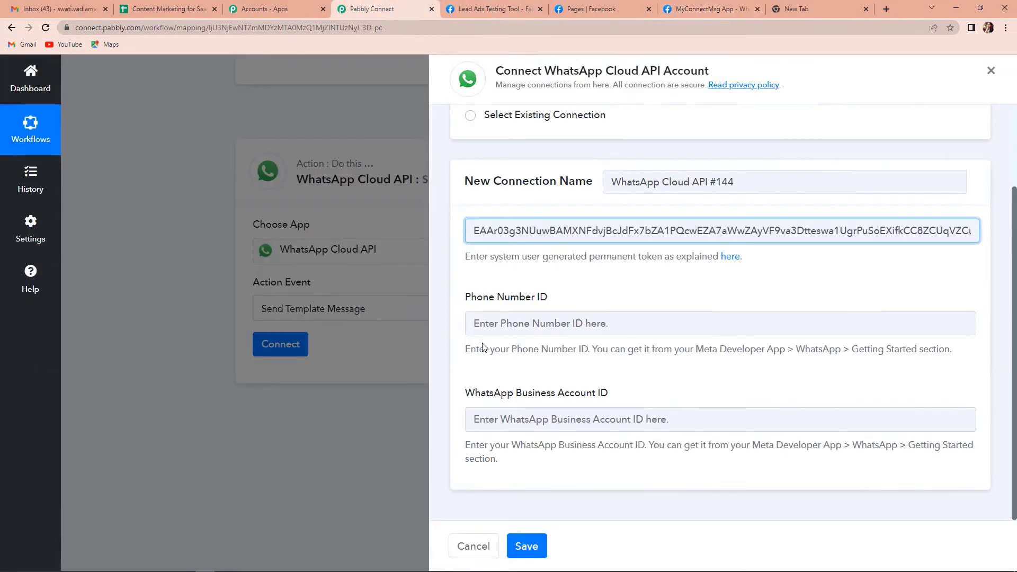
click(507, 325)
key(ctrl+v)
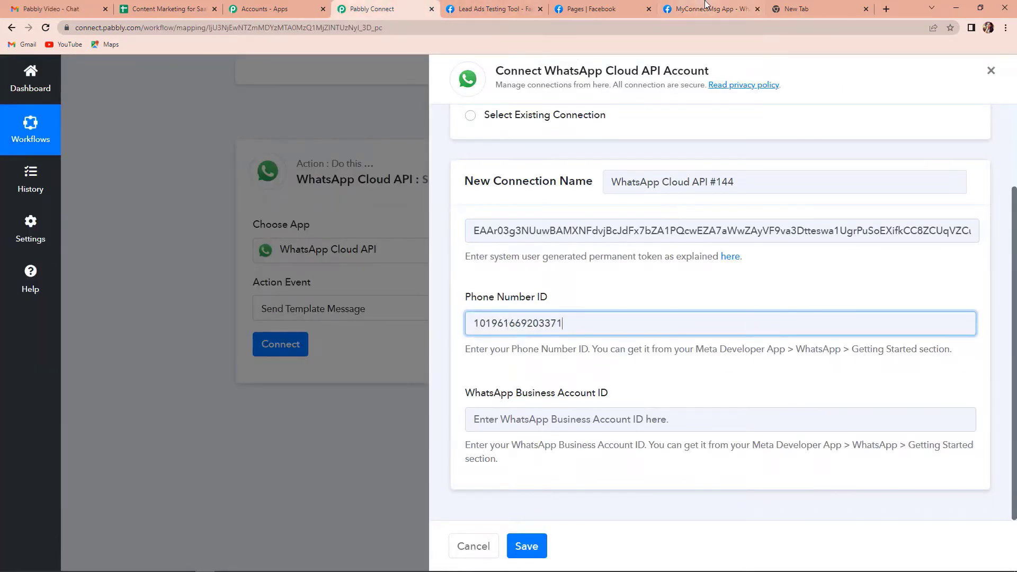
Step: Add the WhatsApp Business Account ID from Meta and save the WhatsApp Cloud API connection
click(705, 9)
click(716, 362)
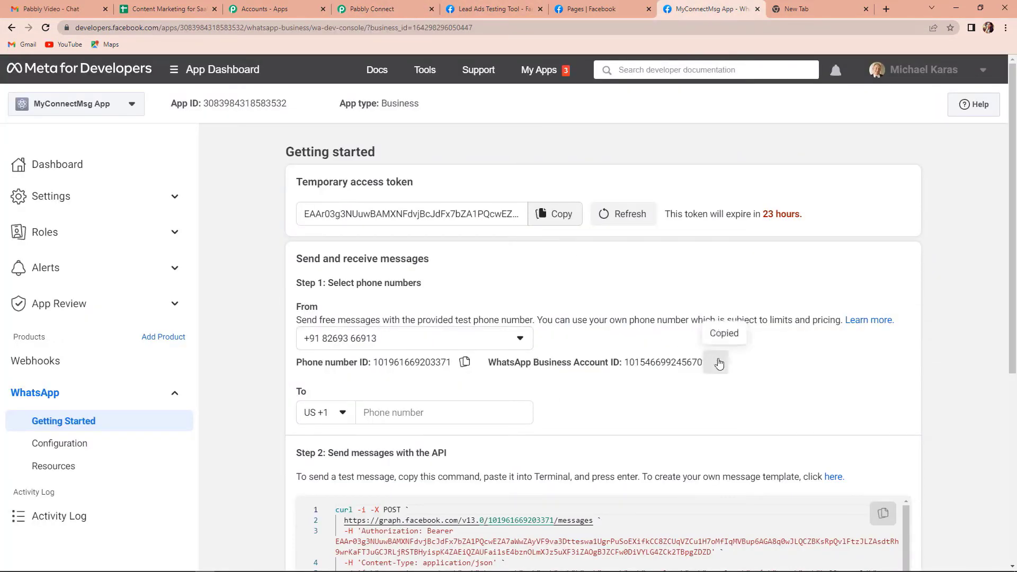
click(374, 10)
click(605, 422)
key(ctrl+v)
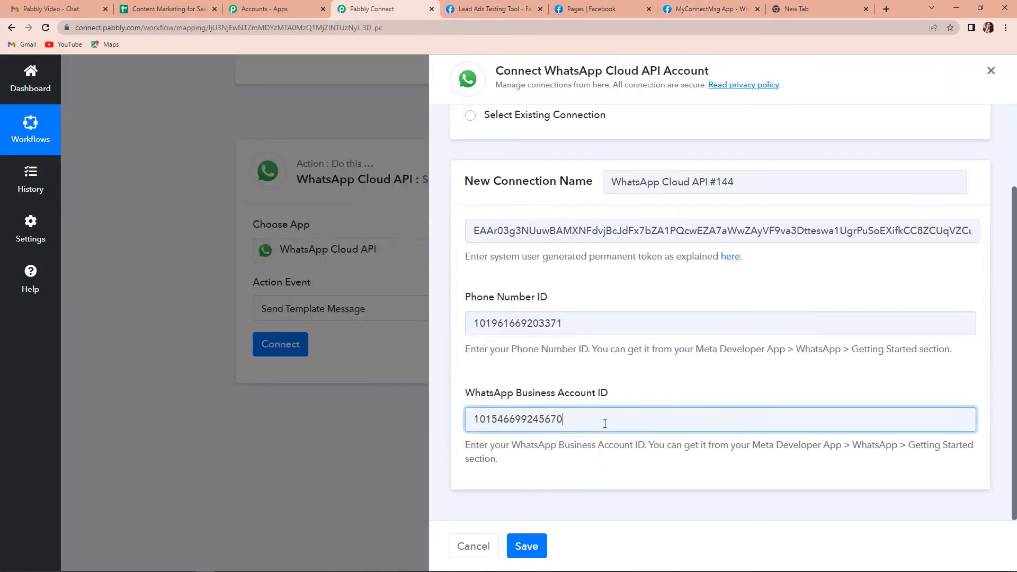
click(527, 546)
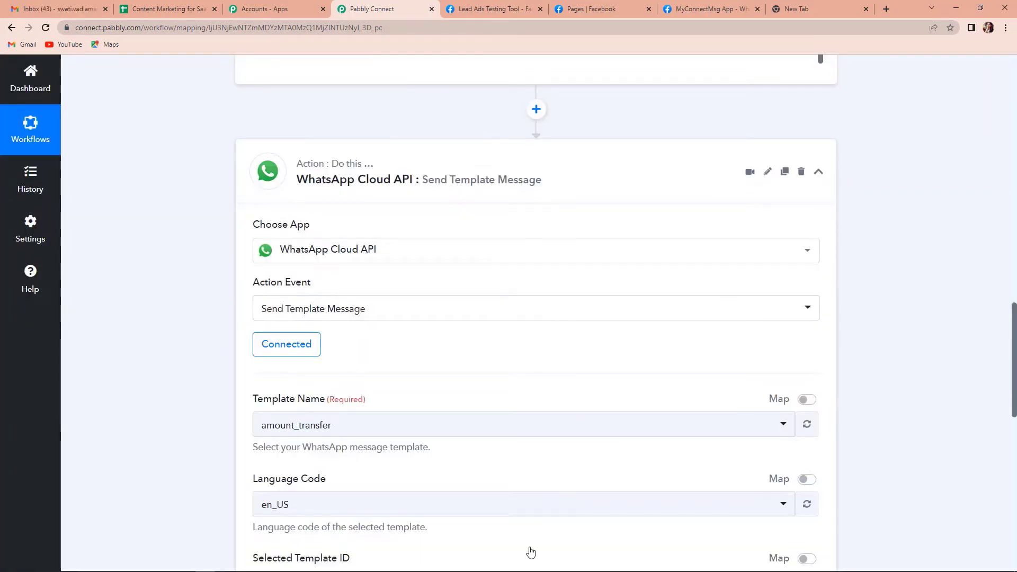
scroll(440, 366, down, 4)
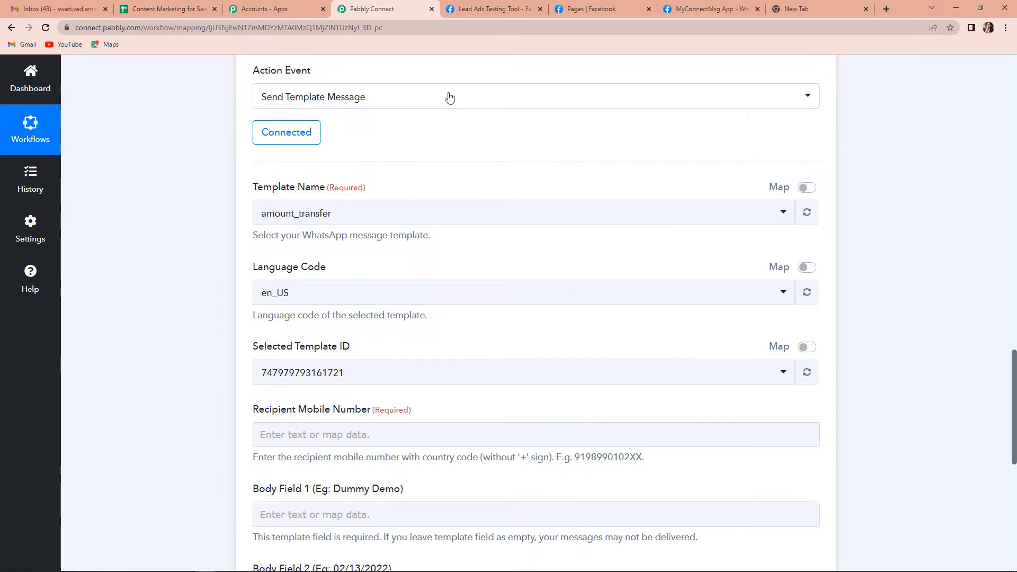
click(702, 9)
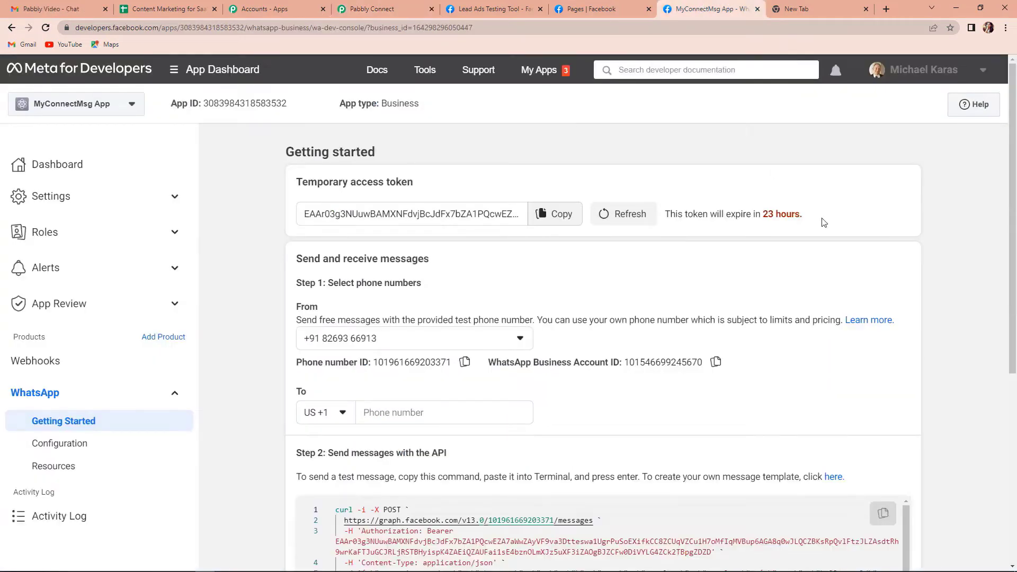
Step: Follow Step 2's 'here' link to the Message templates list in WhatsApp Manager
scroll(598, 352, down, 3)
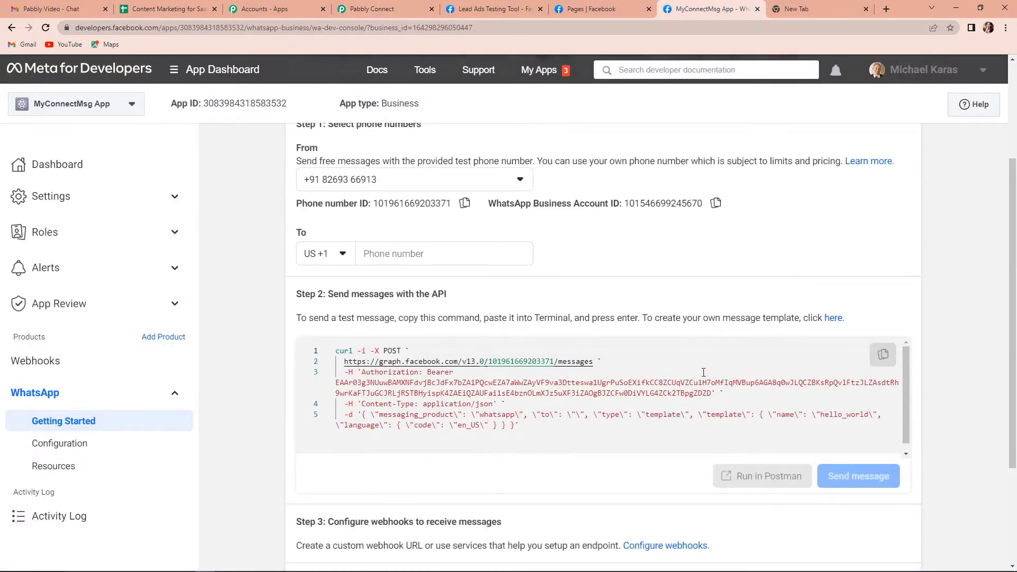
click(834, 320)
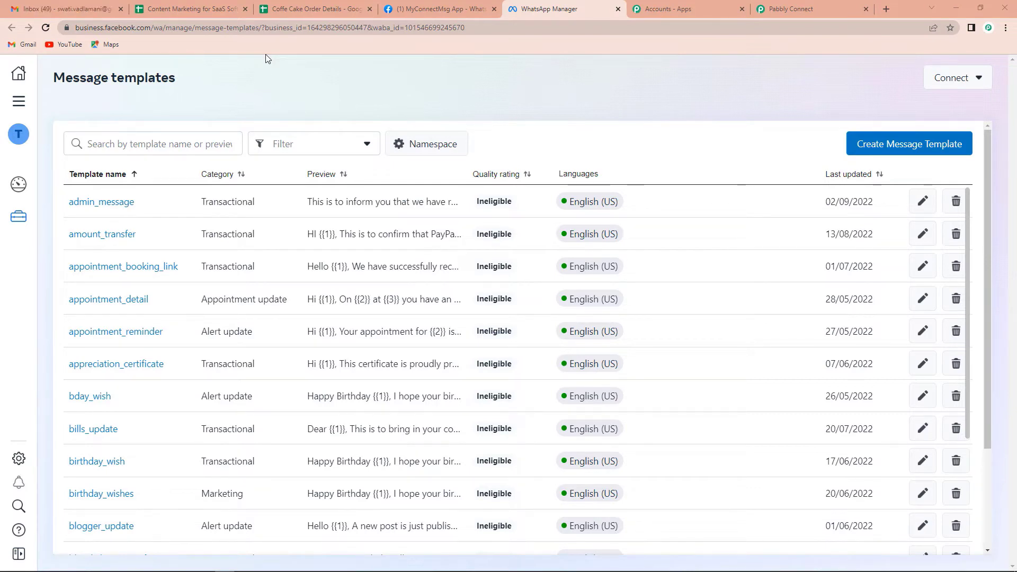
Step: Search templates for 'admin' and review the admin_message template's body variables
click(100, 138)
text(admin)
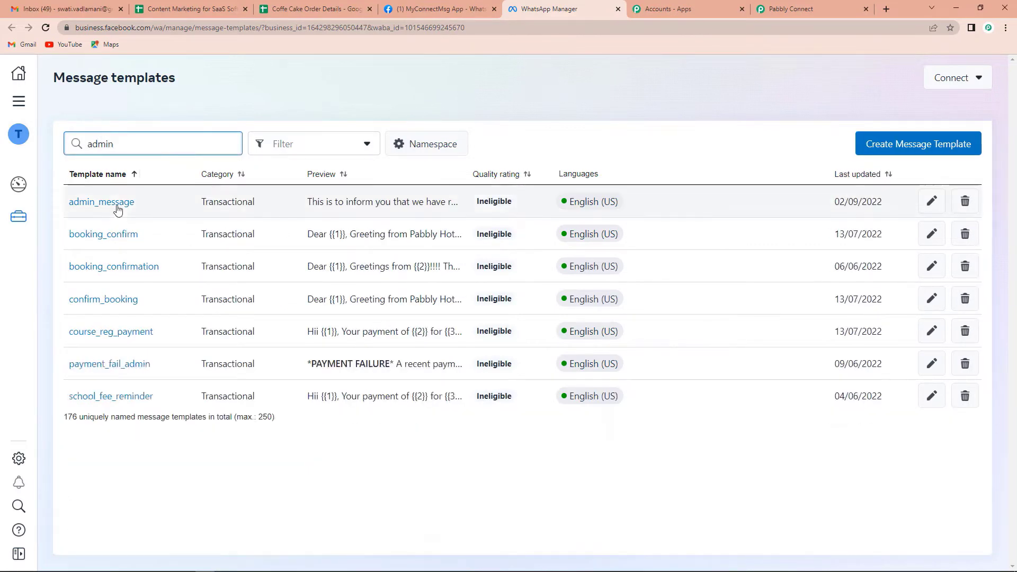
click(117, 207)
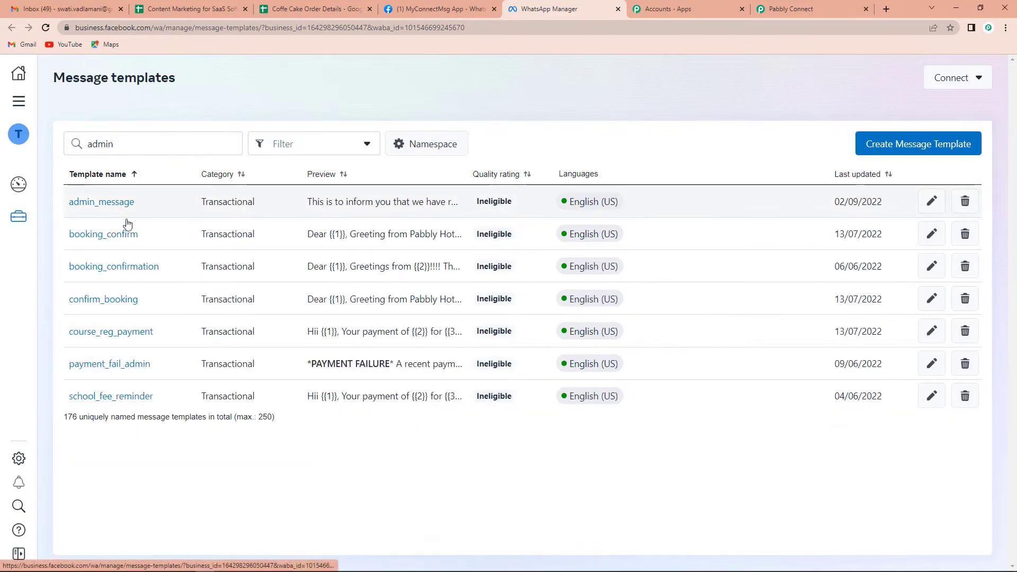
scroll(720, 308, down, 1)
scroll(720, 309, down, 2)
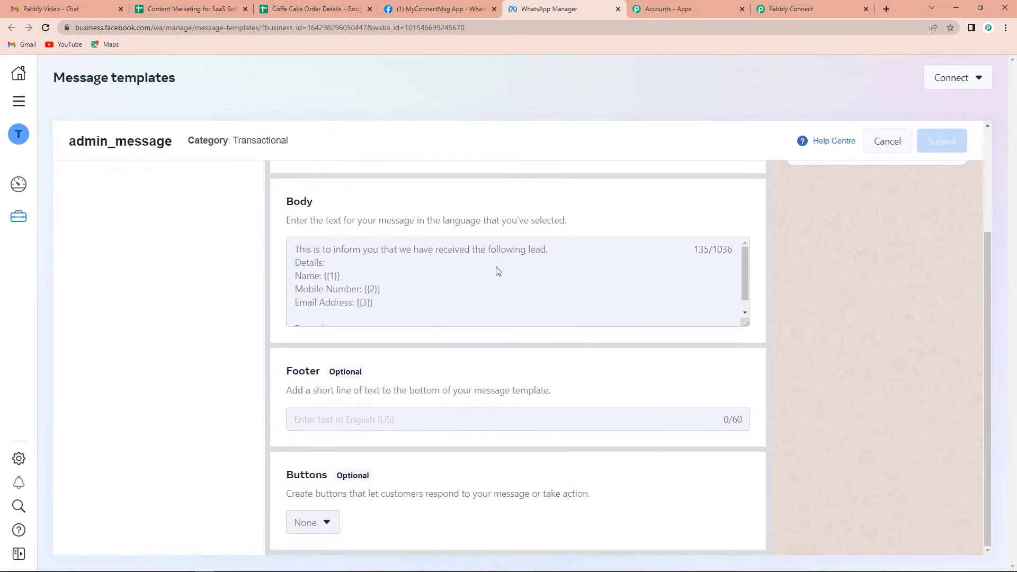
scroll(495, 268, up, 1)
scroll(519, 313, down, 1)
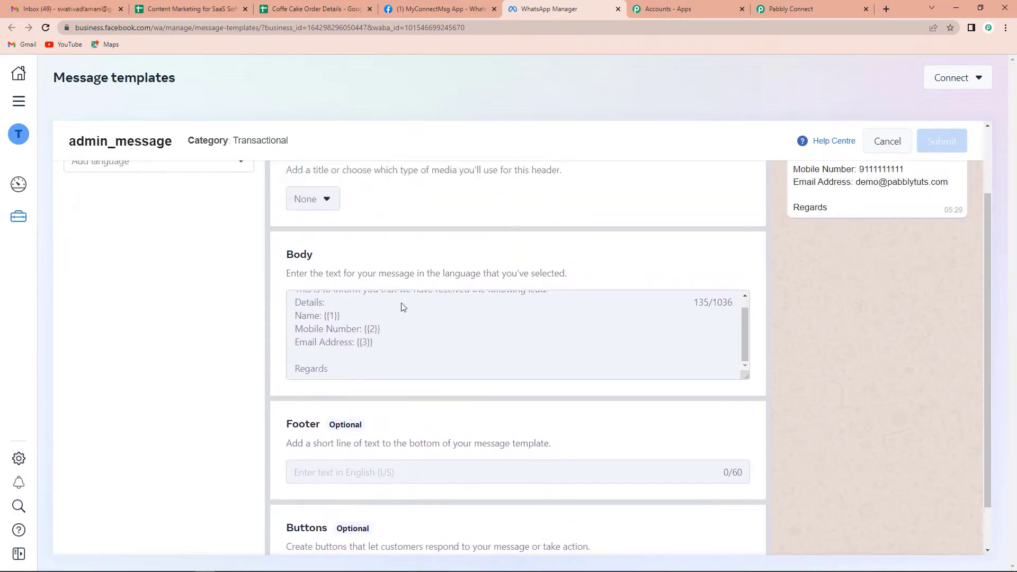
scroll(522, 318, up, 1)
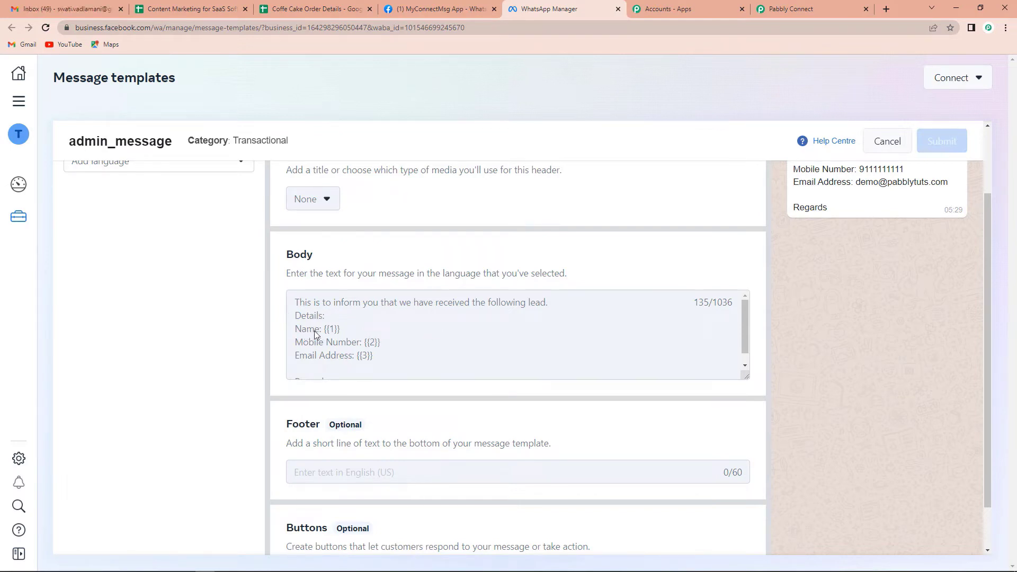
scroll(338, 365, down, 1)
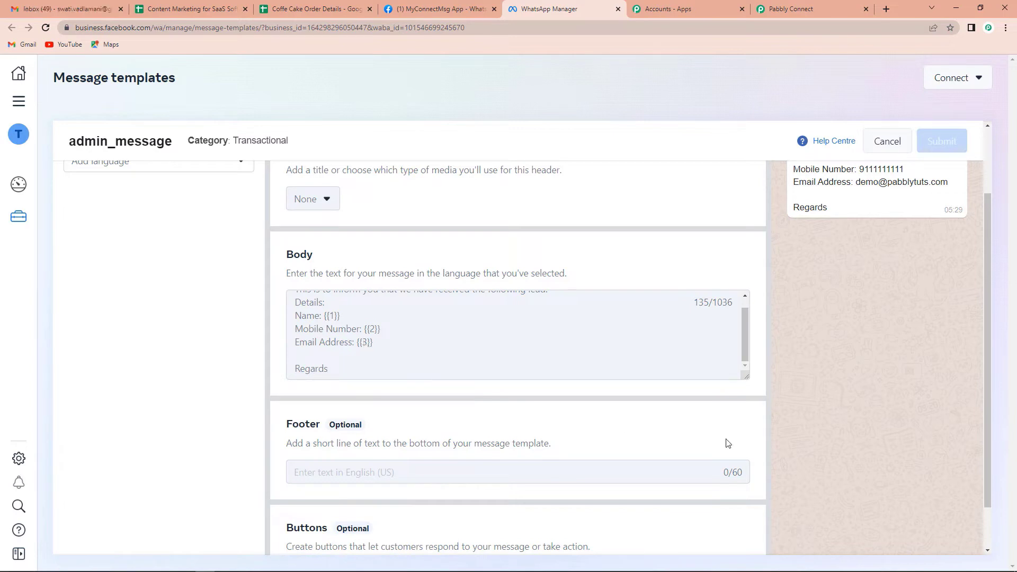
scroll(916, 380, up, 2)
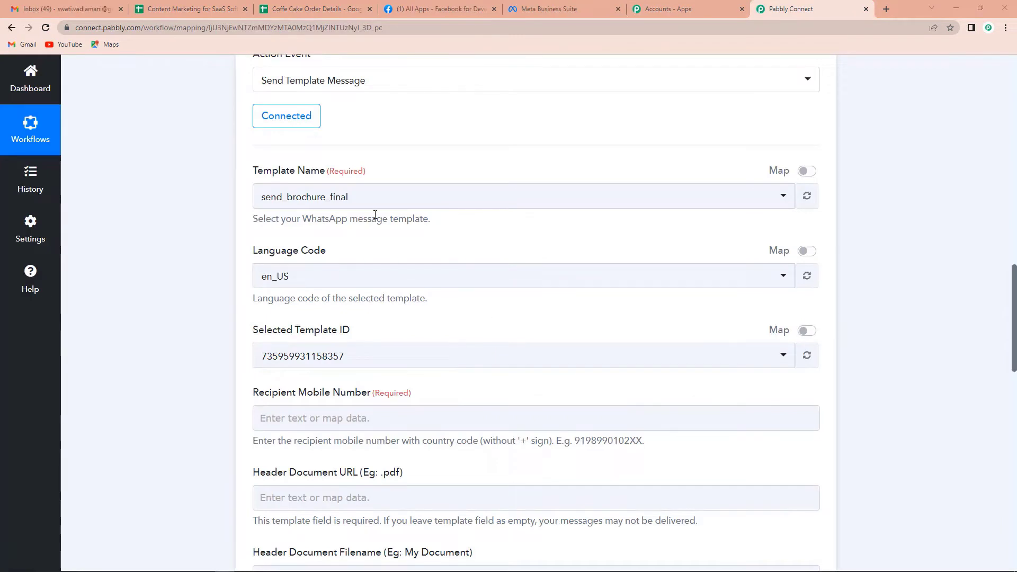
Step: Choose admin_message as the Template Name in the Pabbly Connect action
click(366, 200)
text(admin)
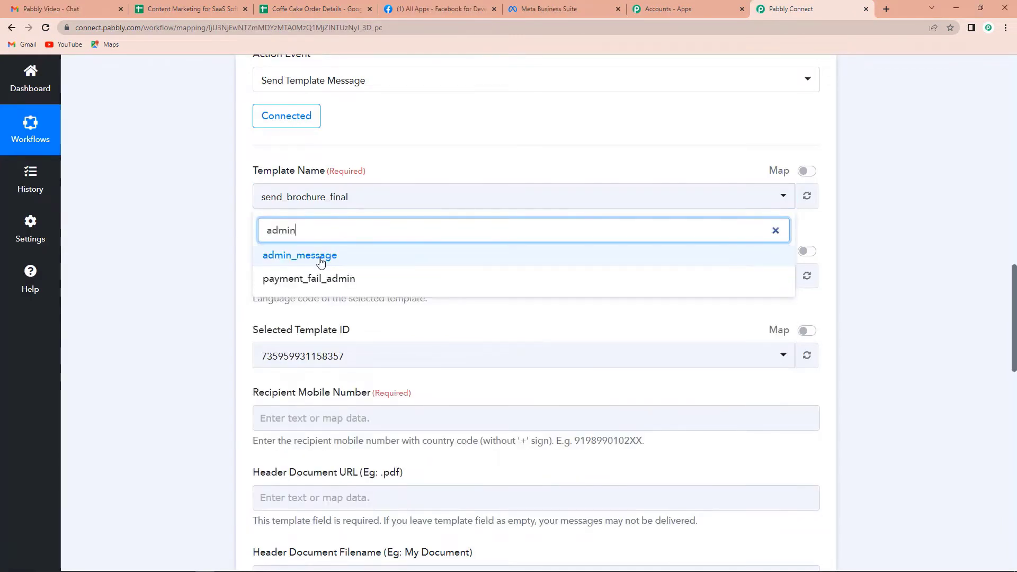
click(317, 256)
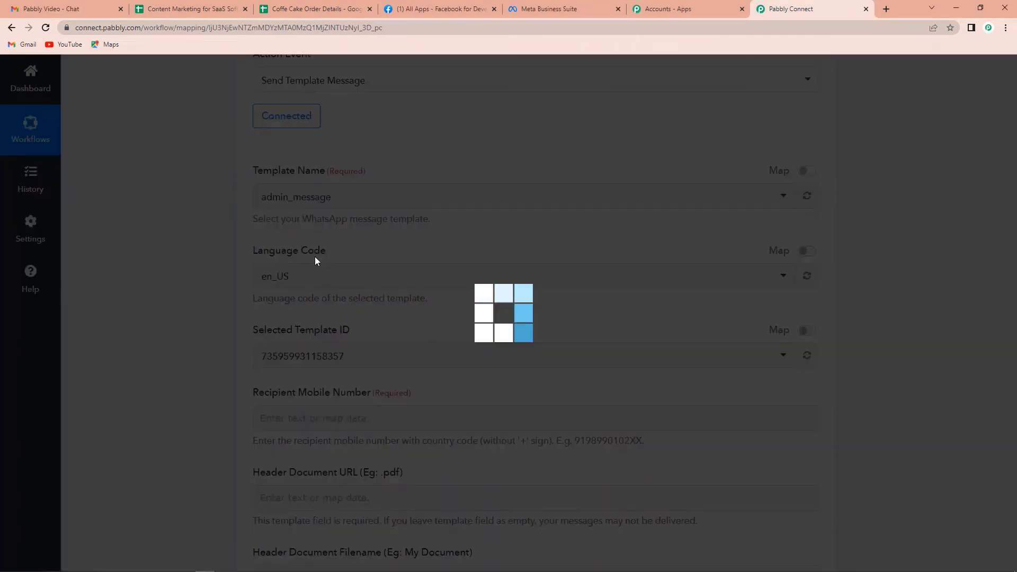
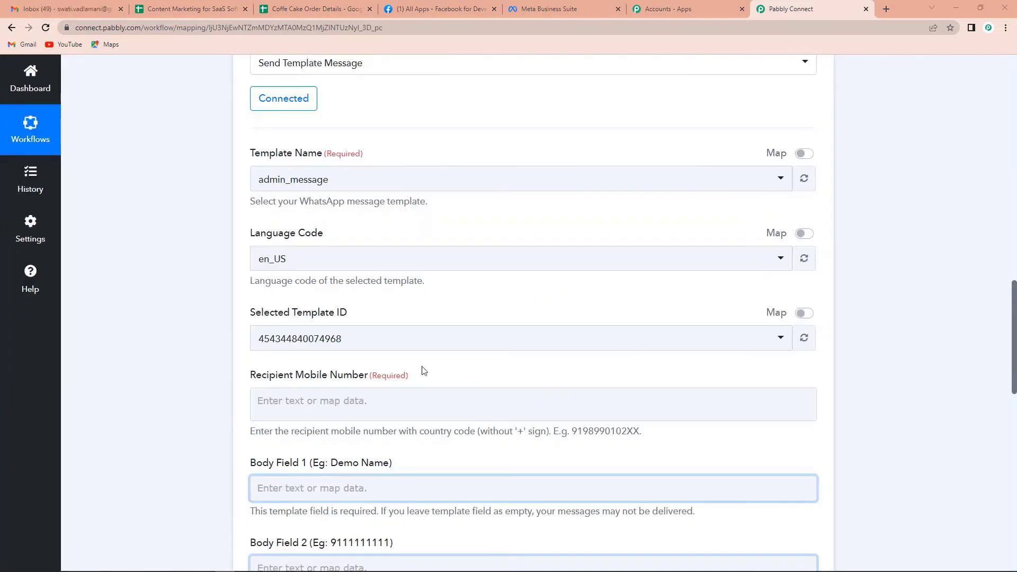
Step: Enter the admin's recipient mobile number in the WhatsApp template step
click(288, 236)
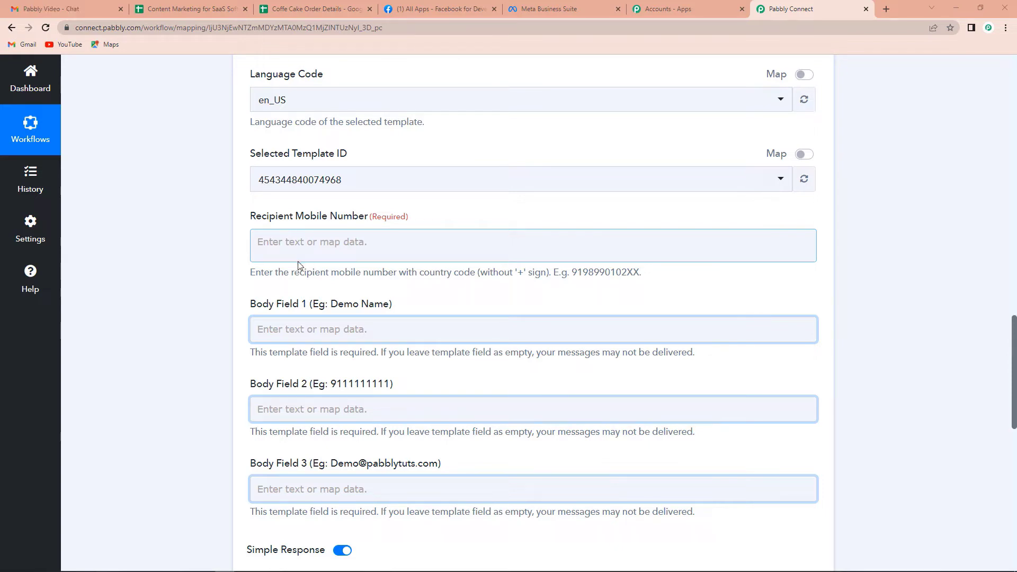
click(304, 242)
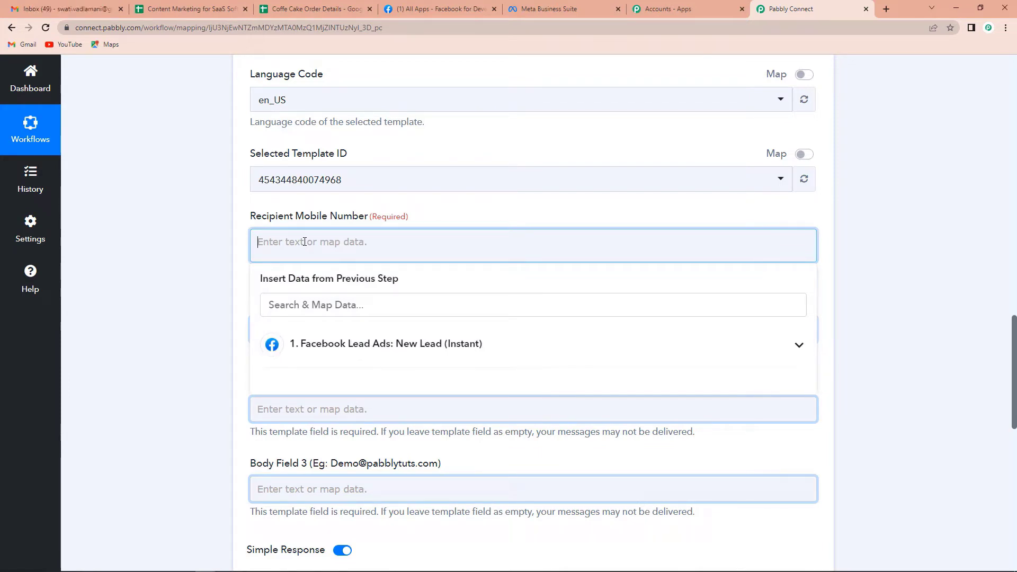
text(91)
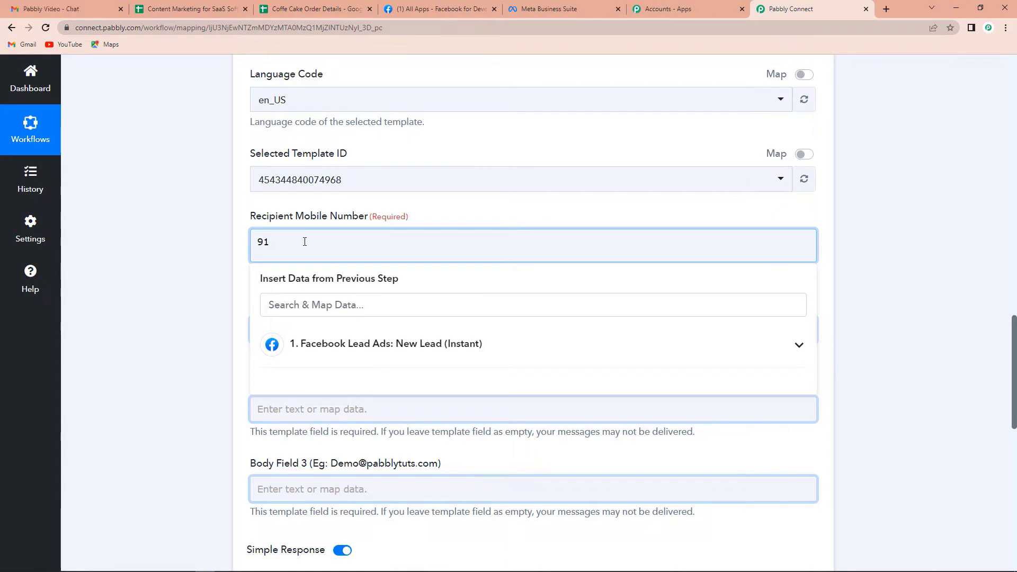
text(987)
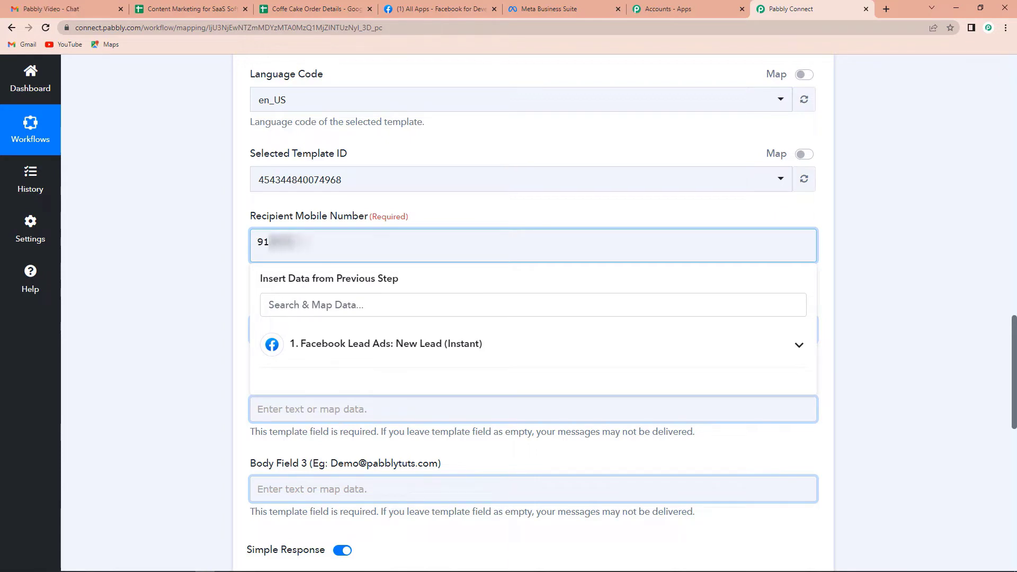
text(65)
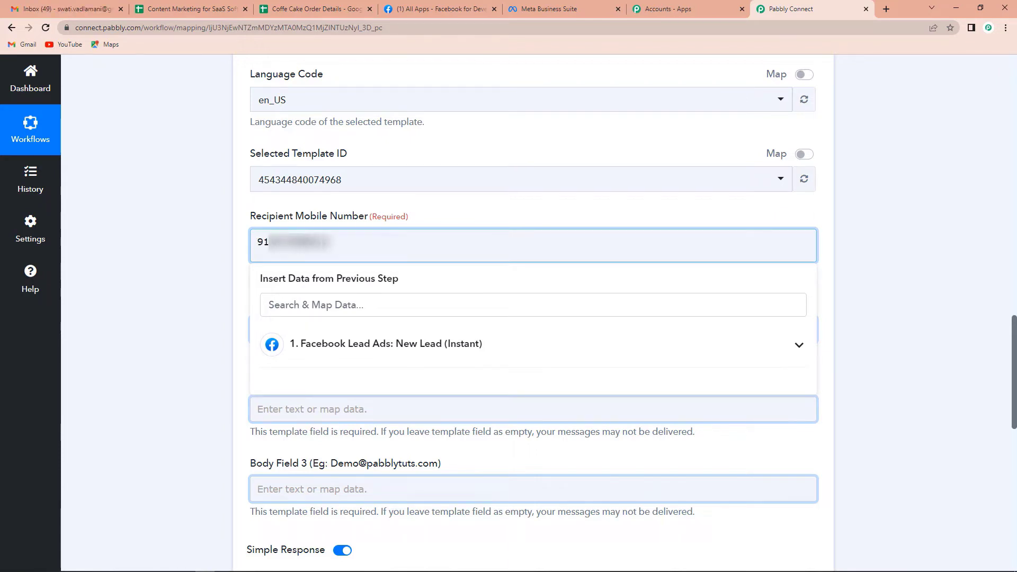
click(219, 221)
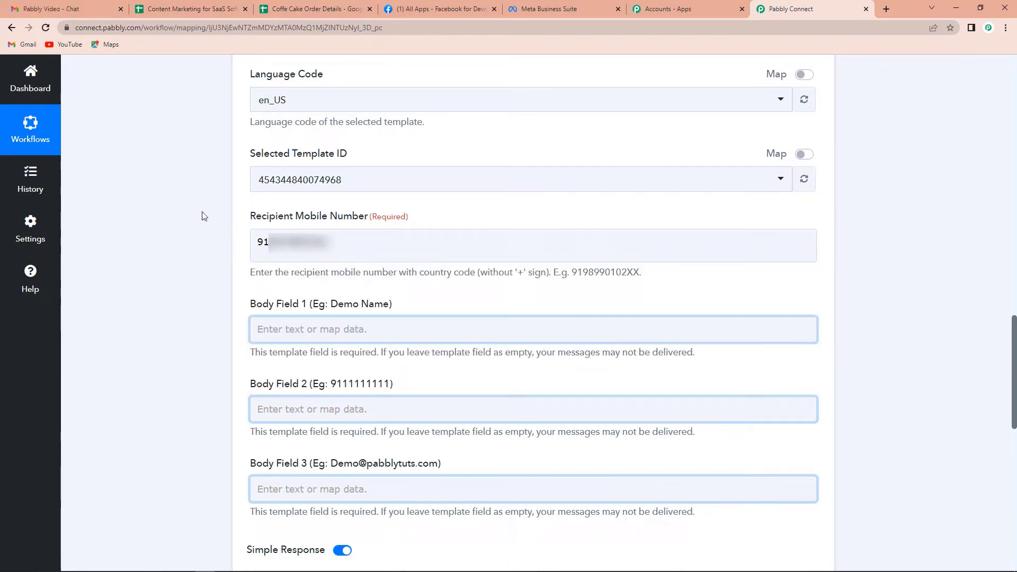
Step: Map the Facebook lead's Full Name into Body Field 1
click(301, 328)
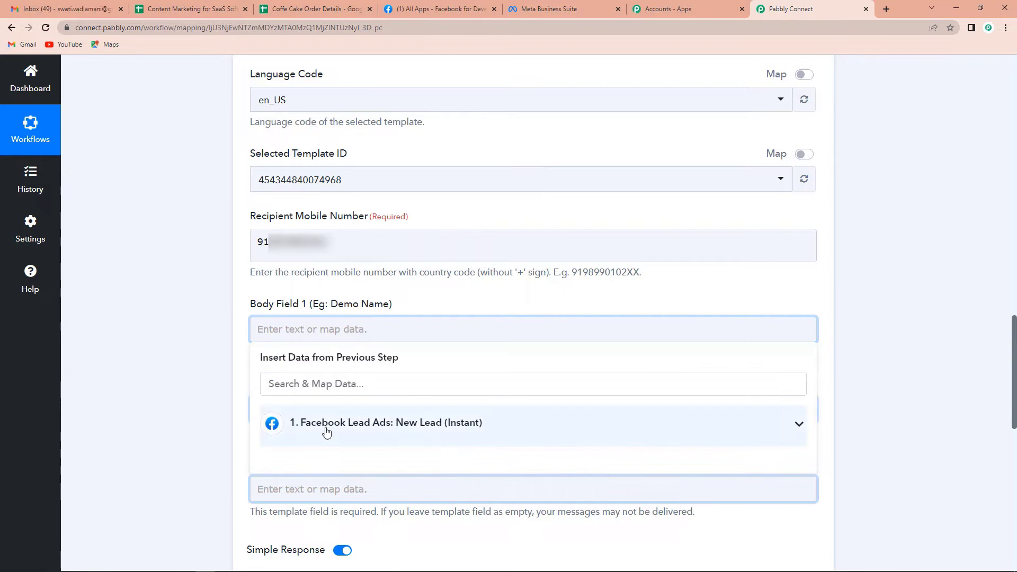
click(327, 427)
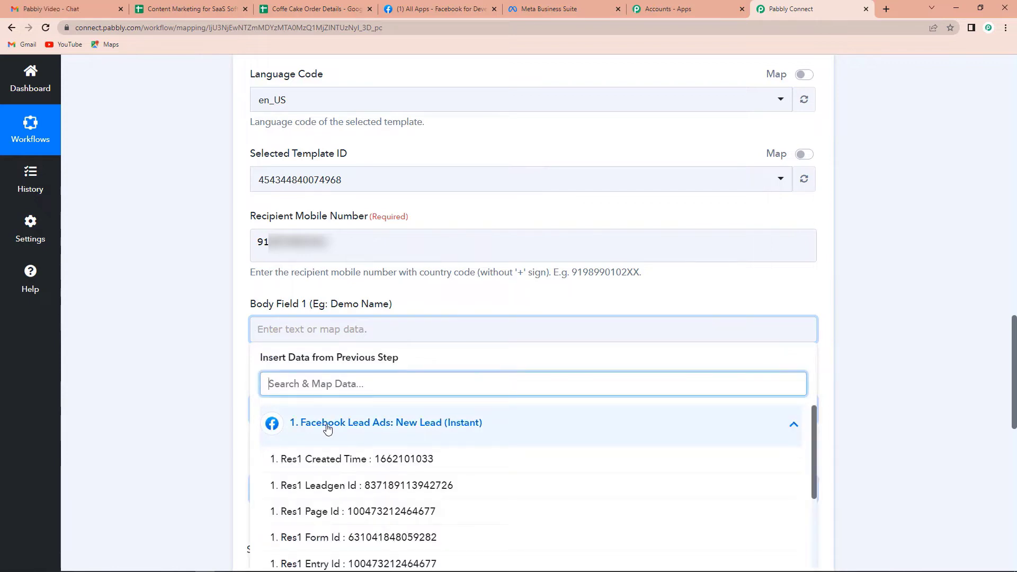
text(name)
click(350, 486)
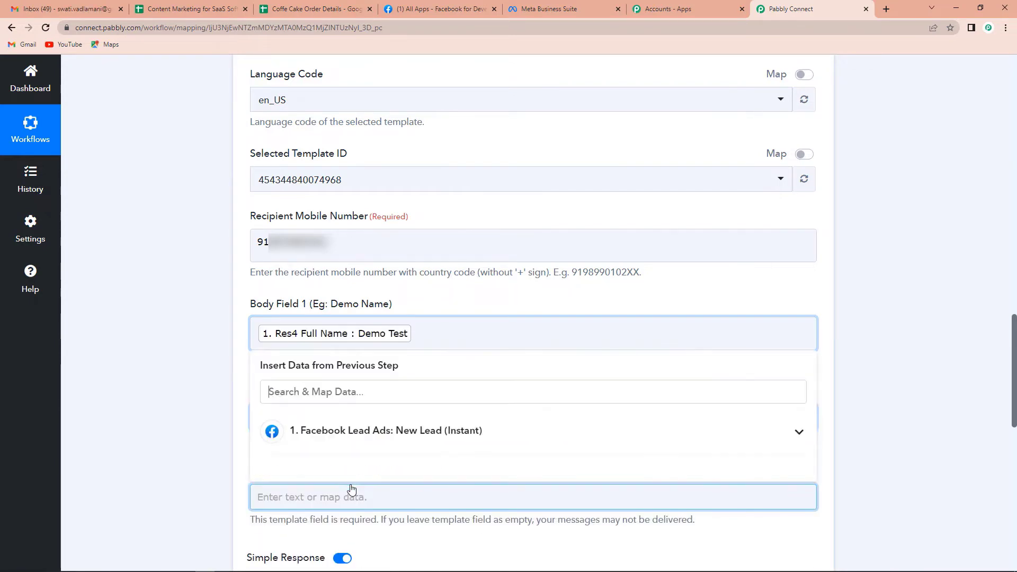
click(230, 473)
Step: Map the lead's Phone Number into Body Field 2
click(303, 417)
click(303, 418)
click(297, 511)
scroll(387, 511, down, 2)
scroll(386, 511, down, 5)
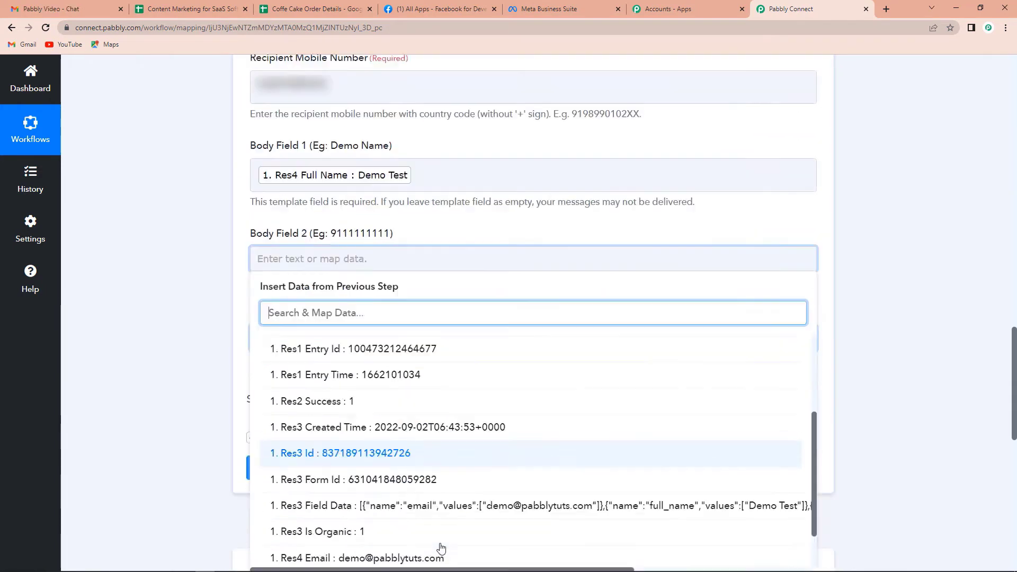
scroll(388, 510, down, 3)
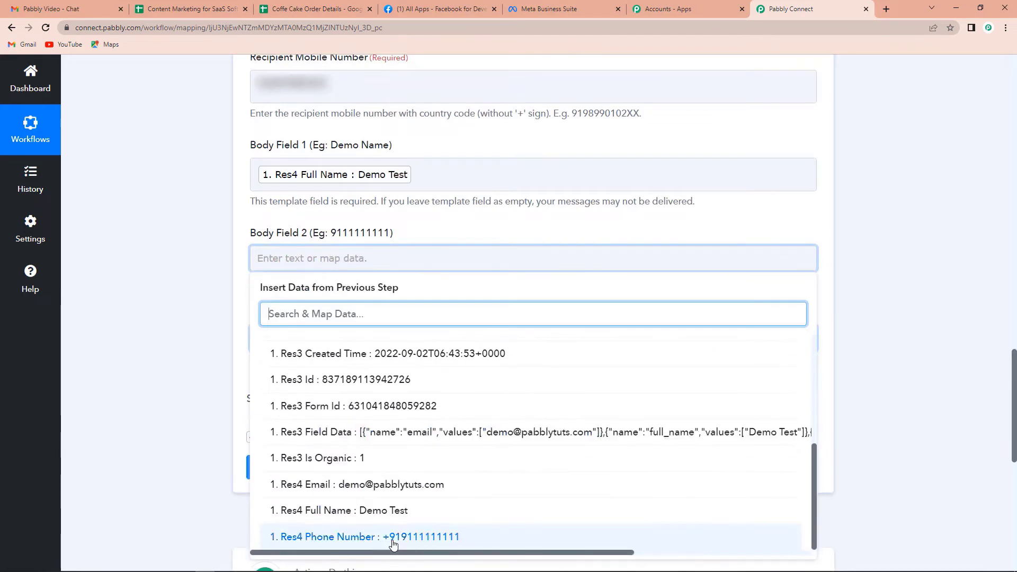
click(390, 540)
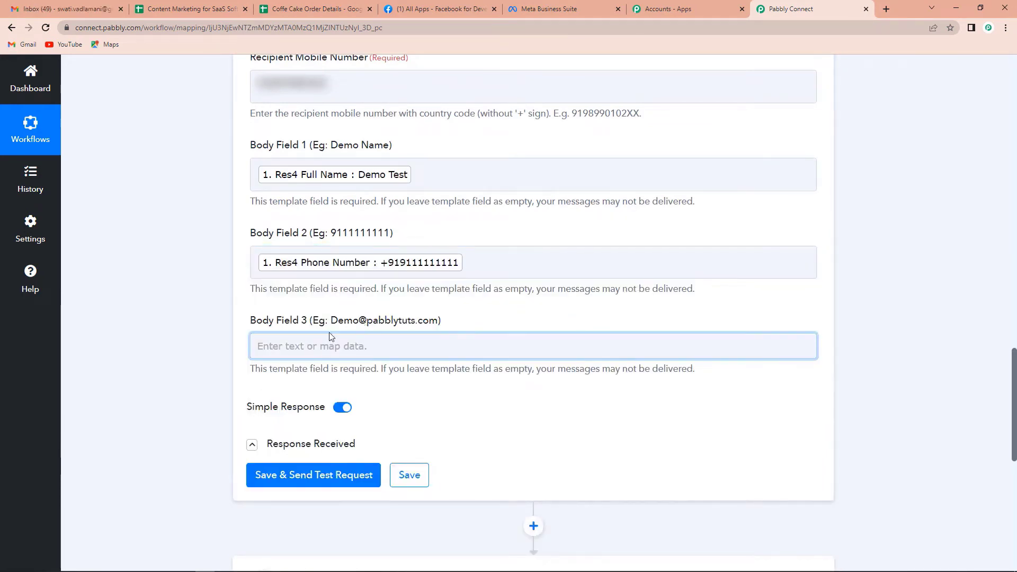
Step: Map the lead's Email into Body Field 3, then save and send a test request
click(333, 346)
click(336, 444)
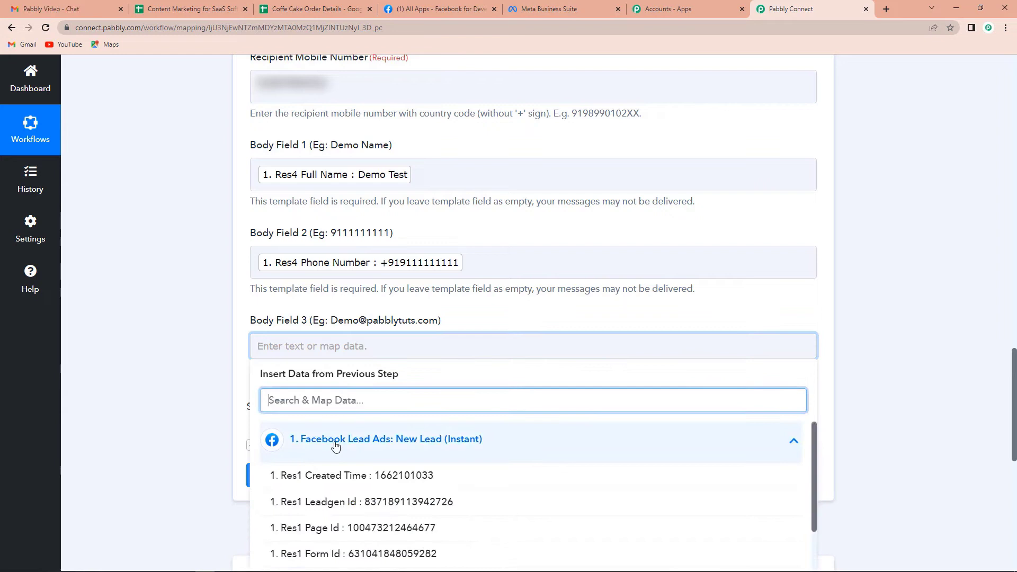
text(@)
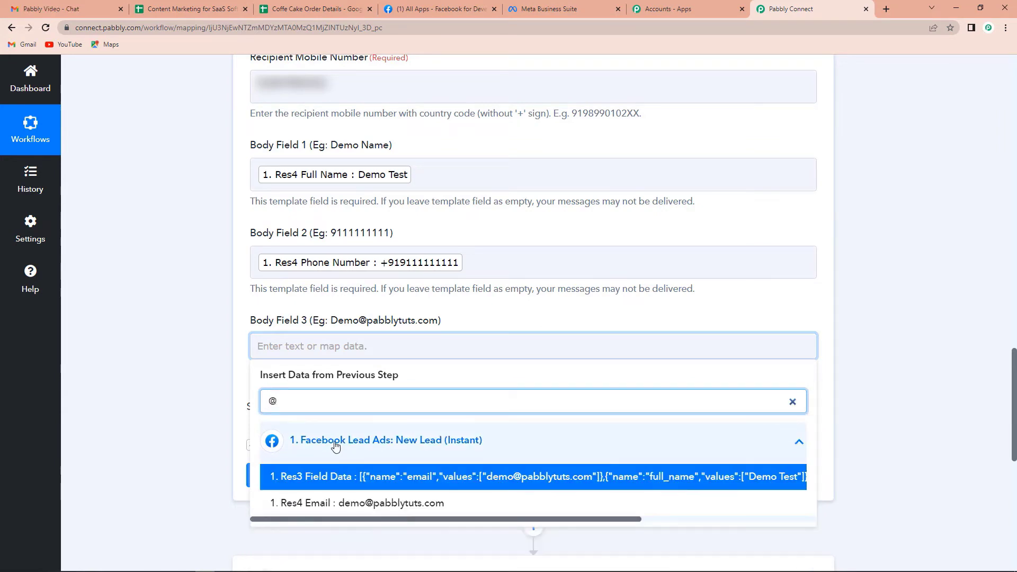
click(377, 506)
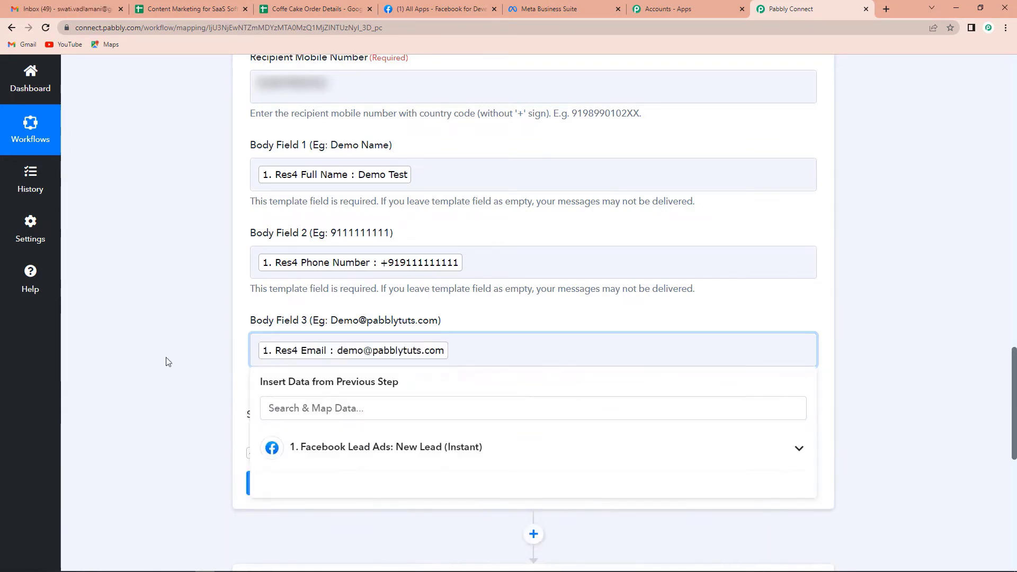
click(149, 337)
scroll(177, 432, down, 2)
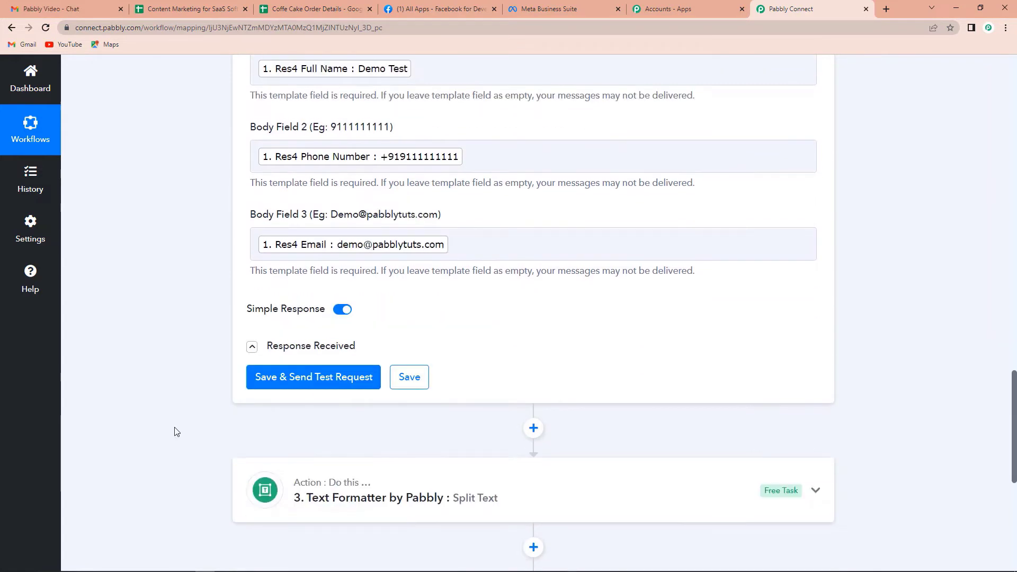
click(329, 378)
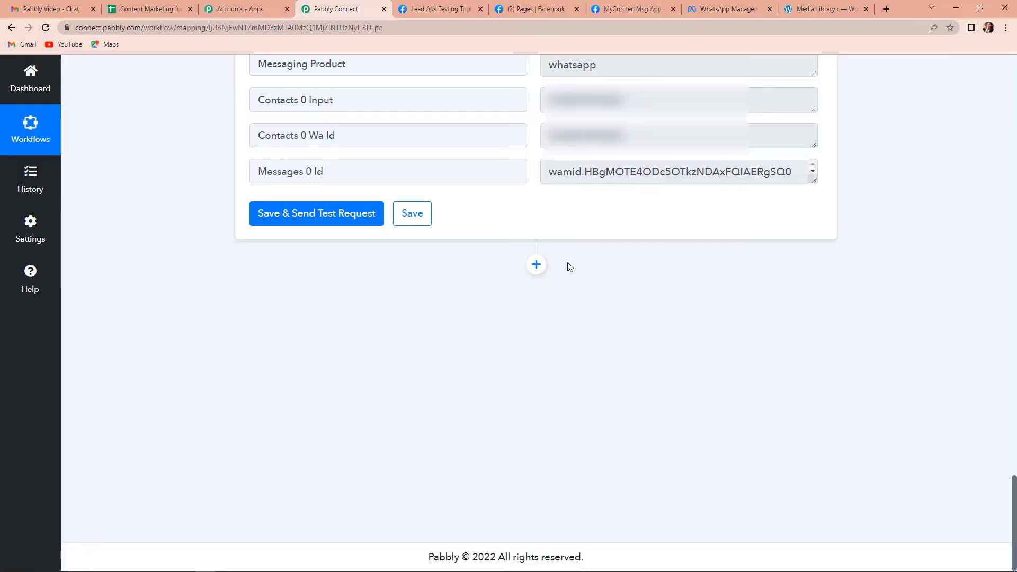
Step: Add a WhatsApp Cloud API 'Send Template Message' action using the existing WhatsApp connection
click(536, 264)
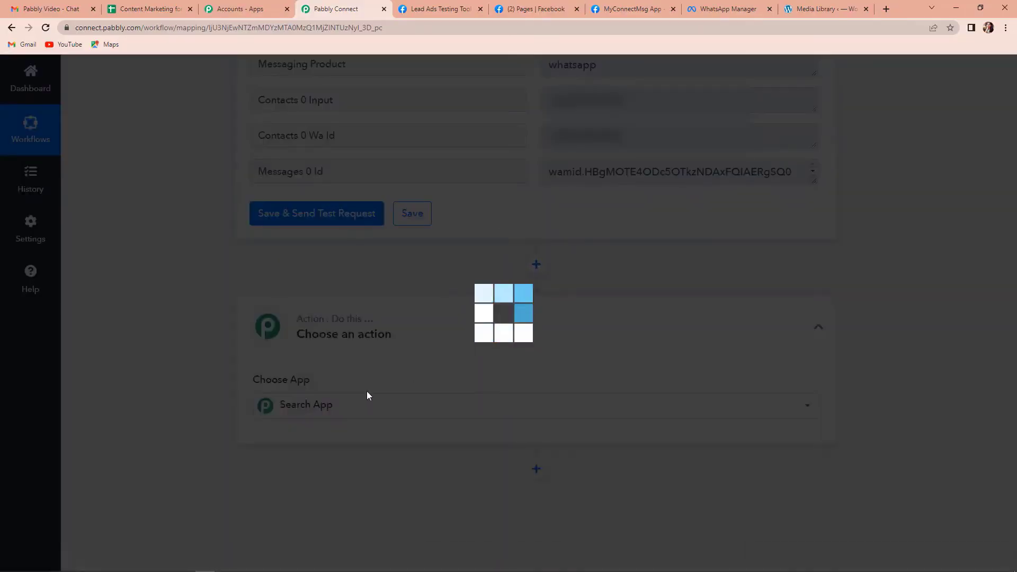
text(whatsa)
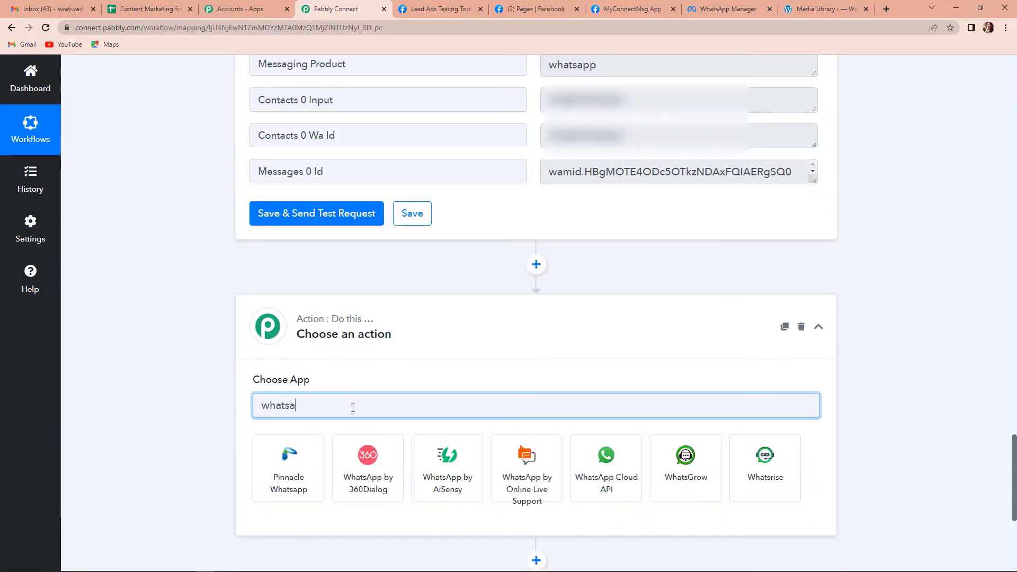
click(607, 480)
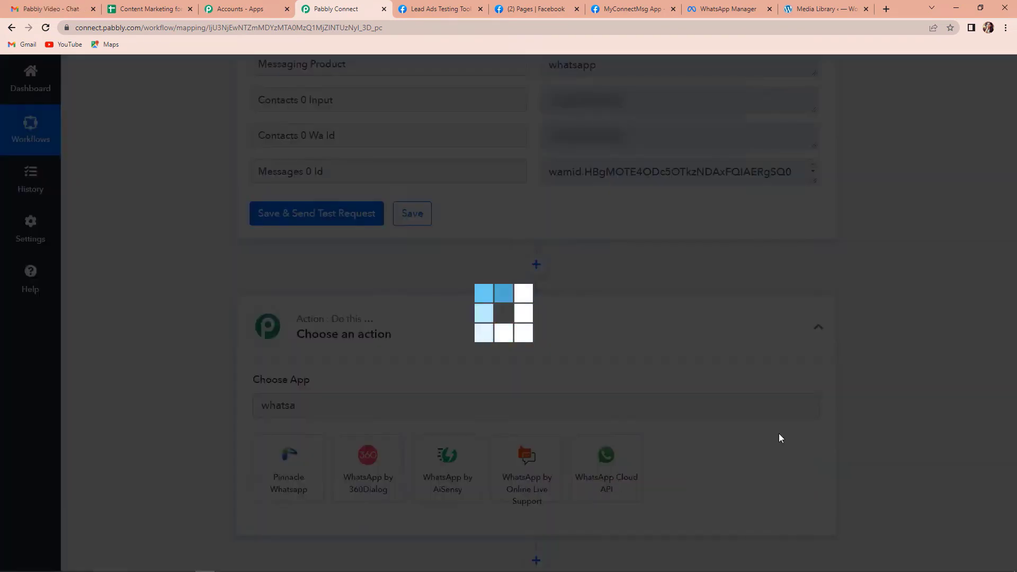
click(306, 311)
click(313, 362)
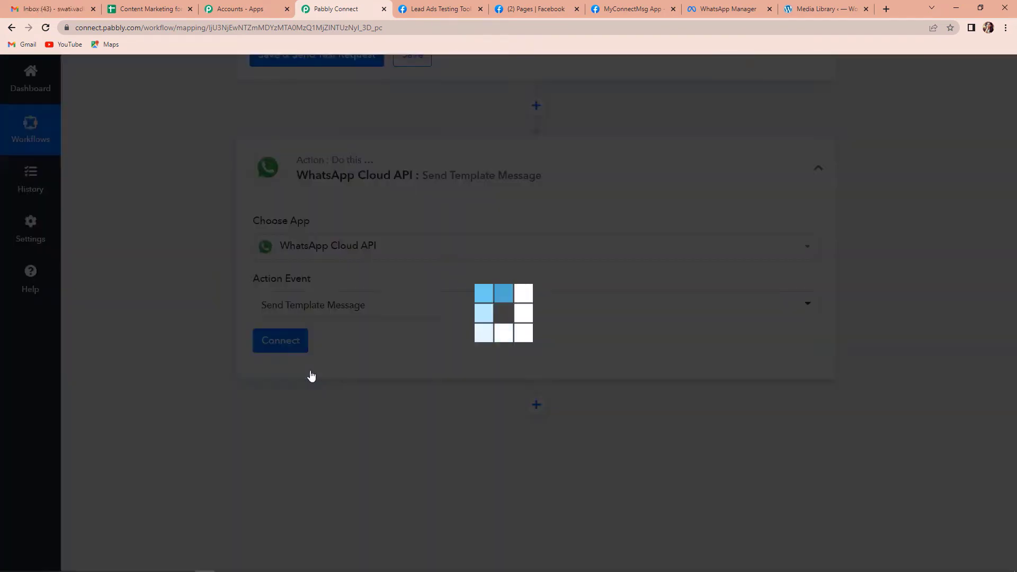
click(289, 344)
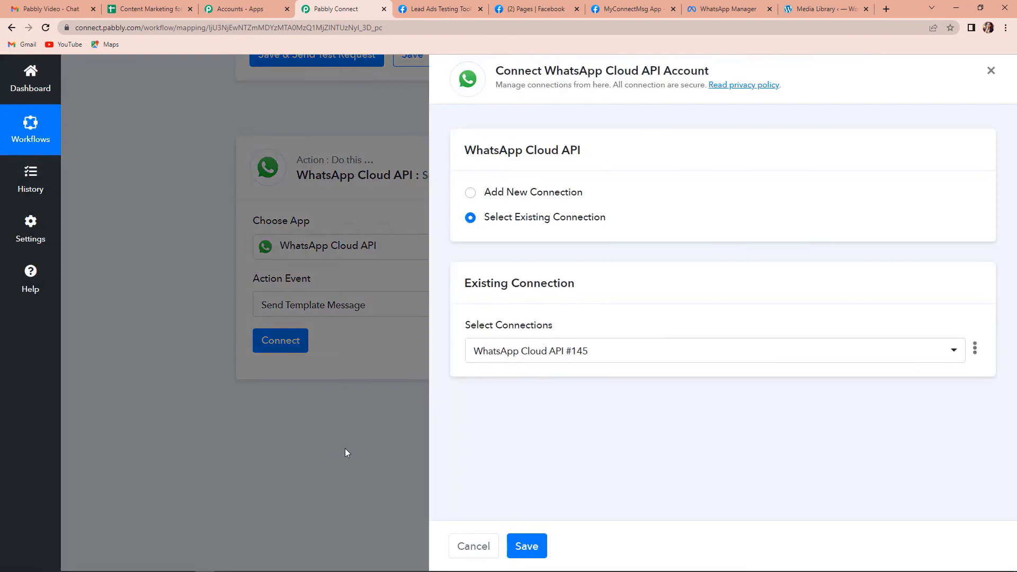
click(533, 549)
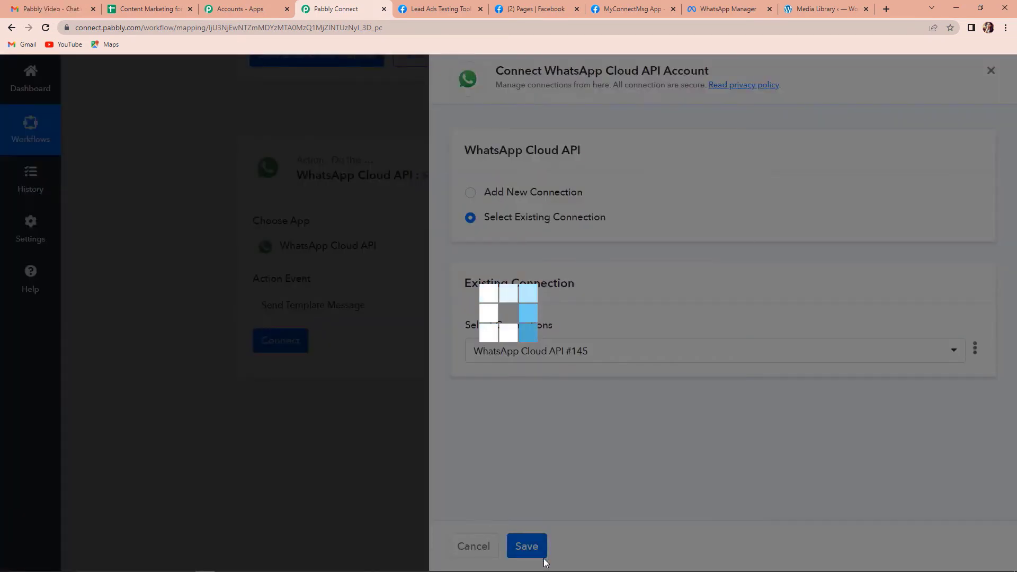
scroll(463, 352, down, 4)
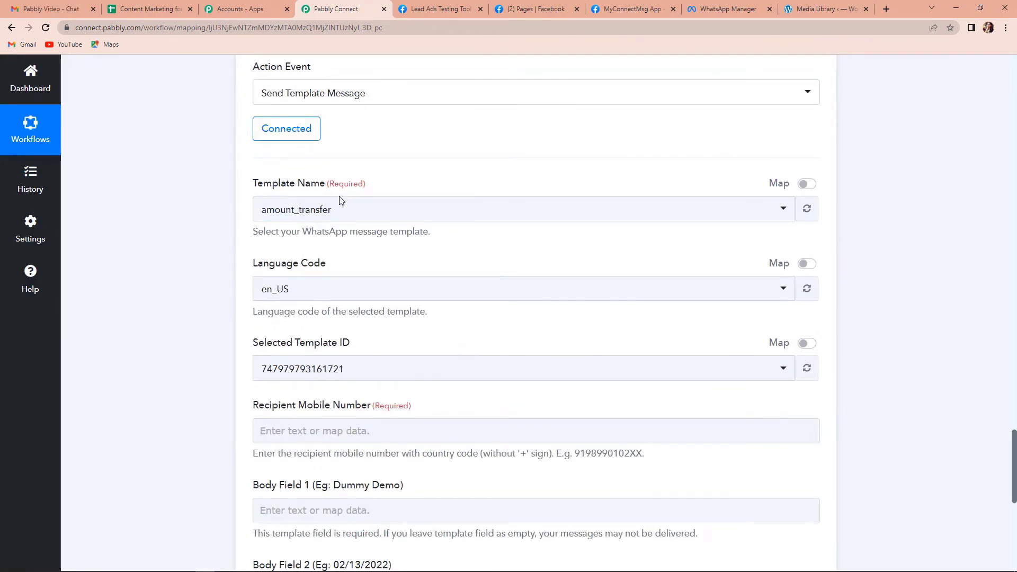
Step: Choose send_brochure_final as the WhatsApp step's template
click(357, 214)
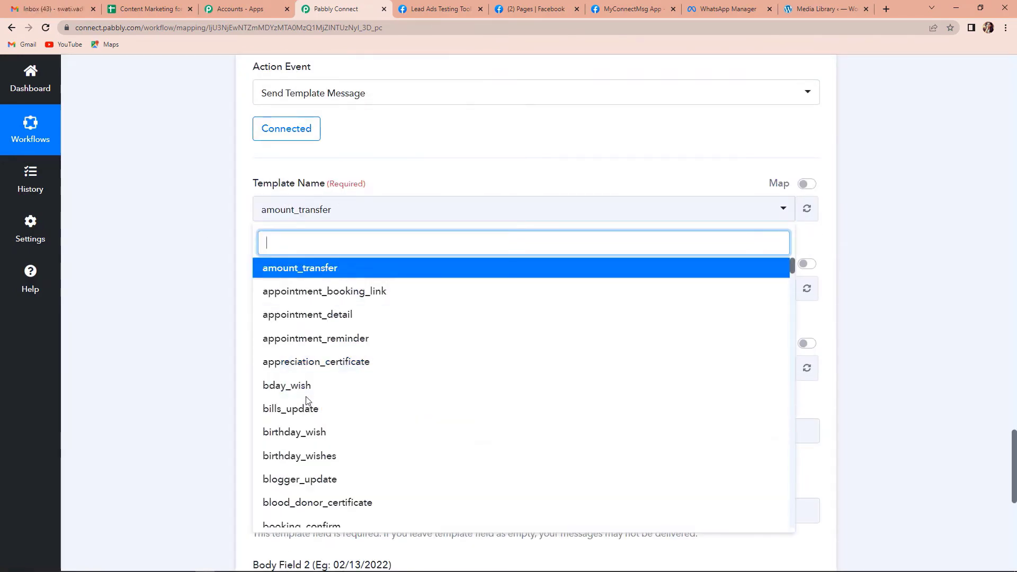
text(send)
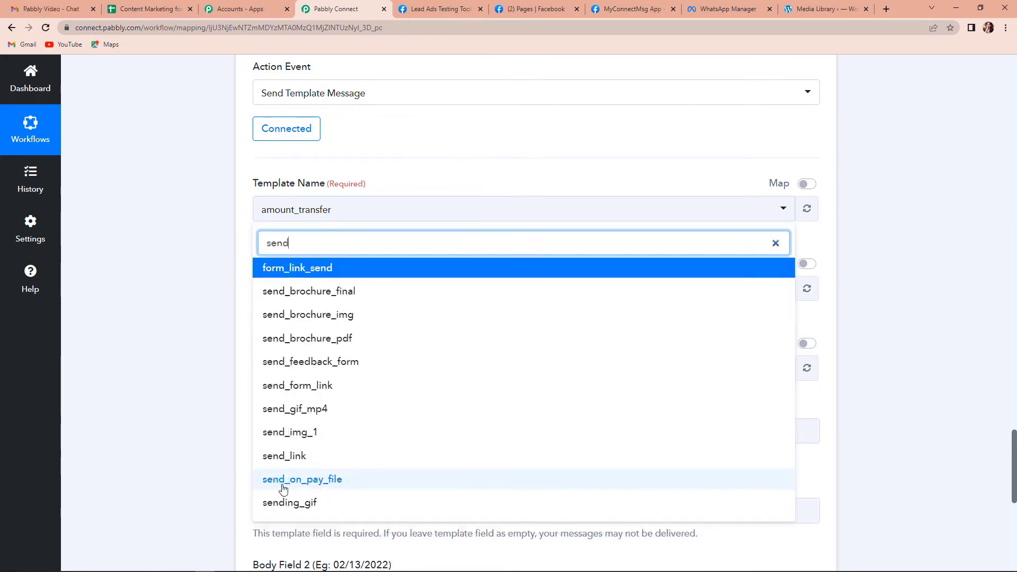
click(317, 296)
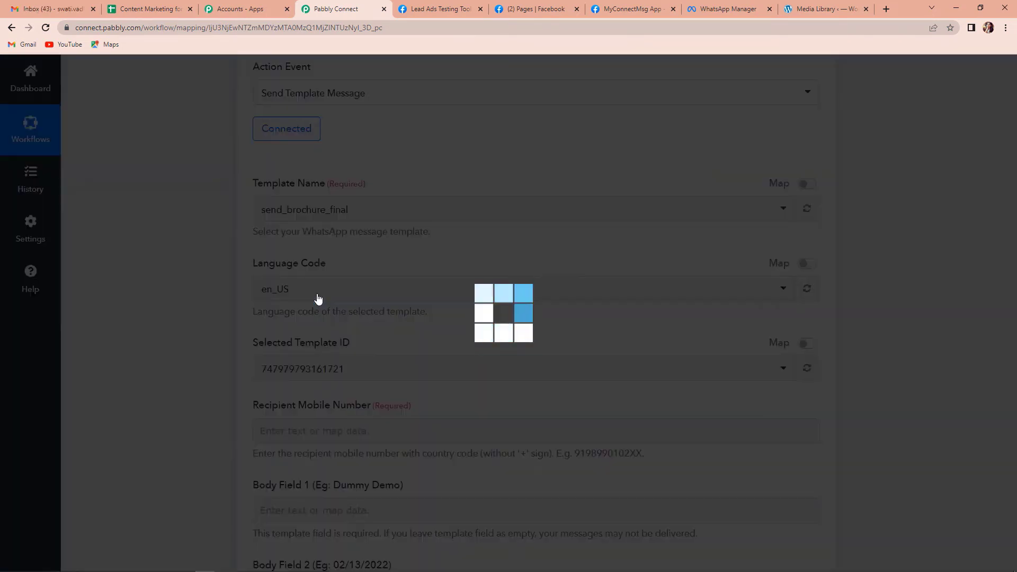
scroll(152, 230, down, 4)
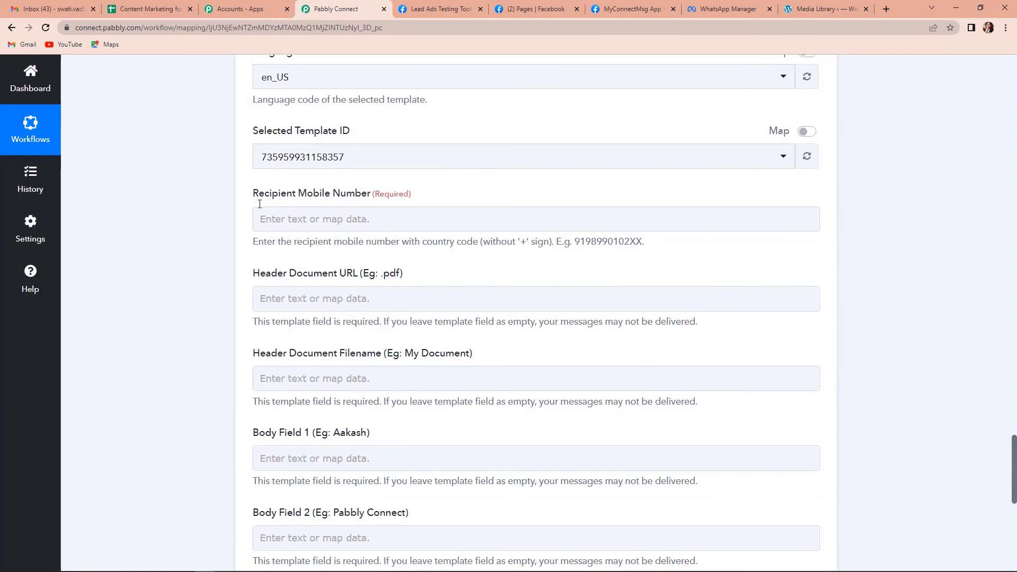
Step: Map the lead's Phone Number into Recipient Mobile Number, then remove it again
click(327, 220)
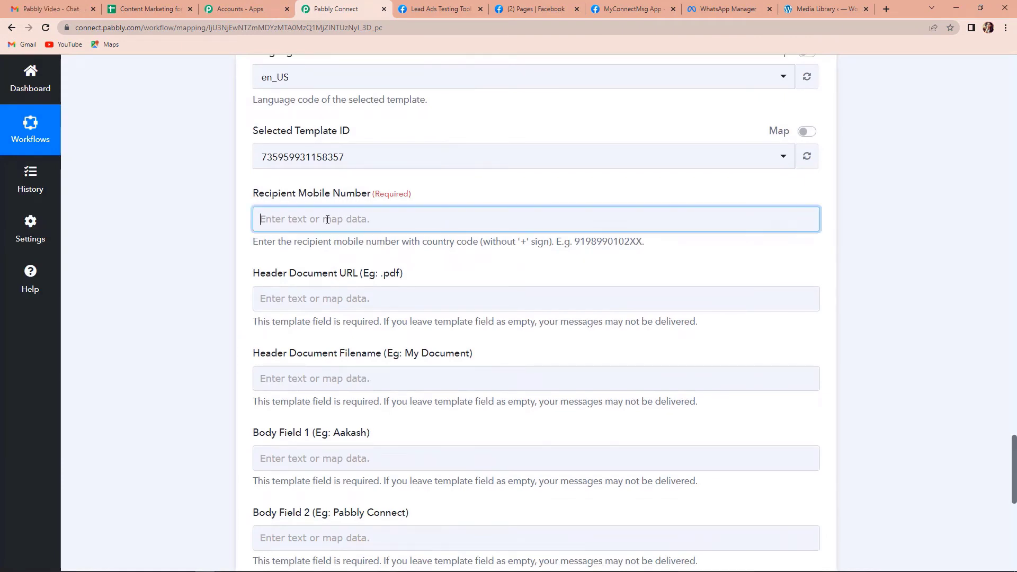
click(345, 317)
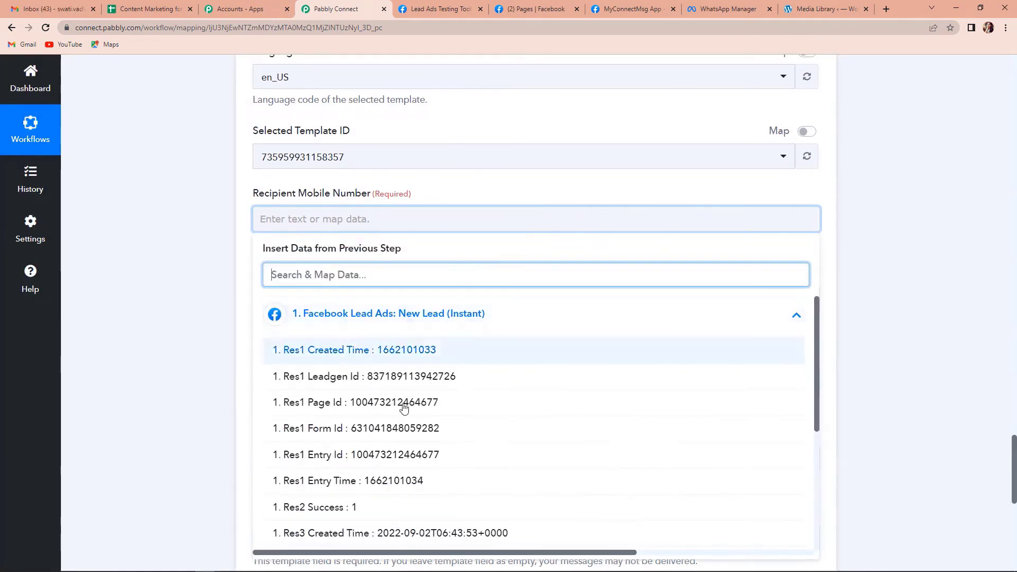
scroll(438, 468, down, 10)
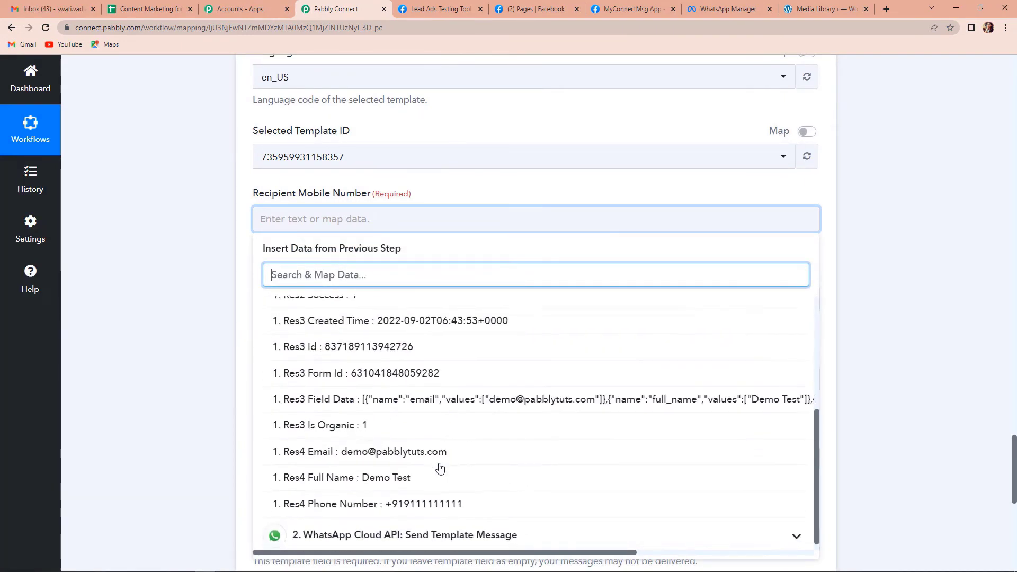
click(449, 496)
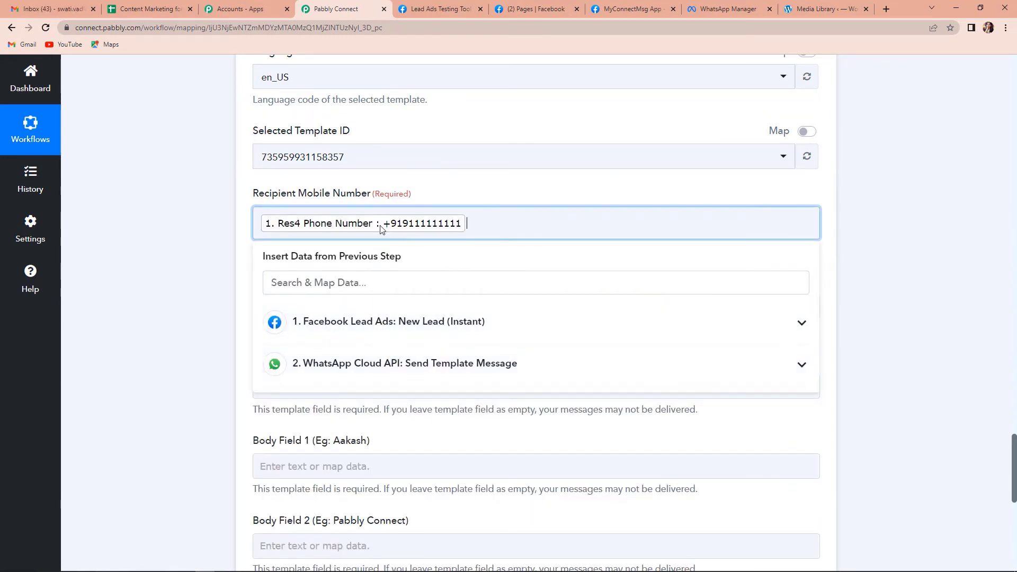
click(427, 225)
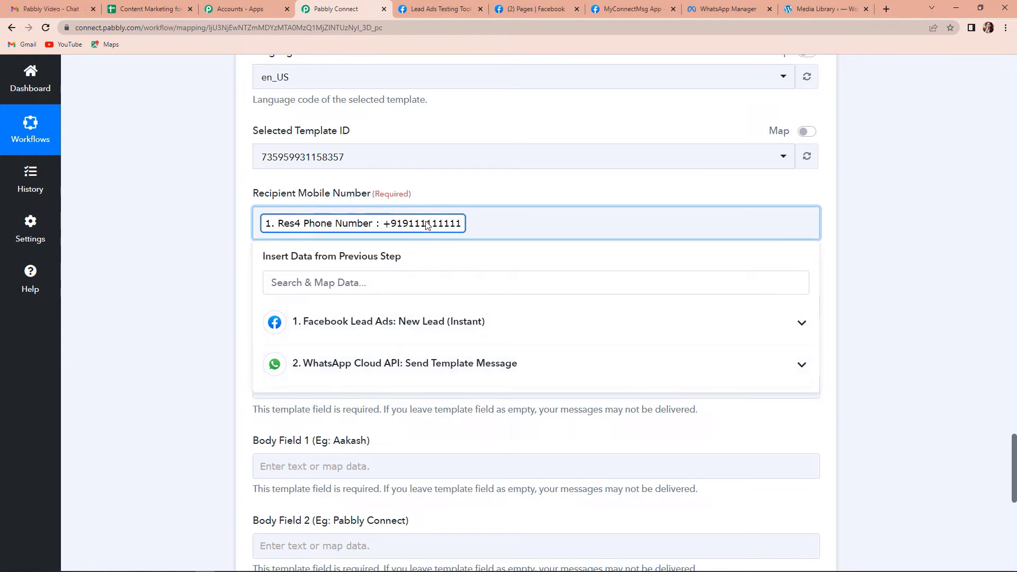
key(BackSpace)
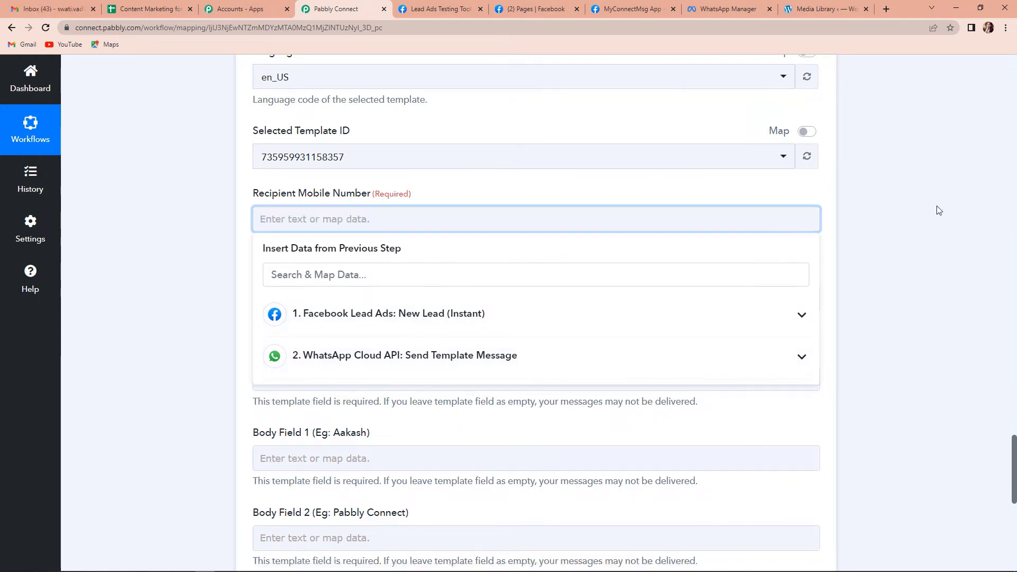
scroll(955, 261, up, 4)
scroll(955, 260, up, 4)
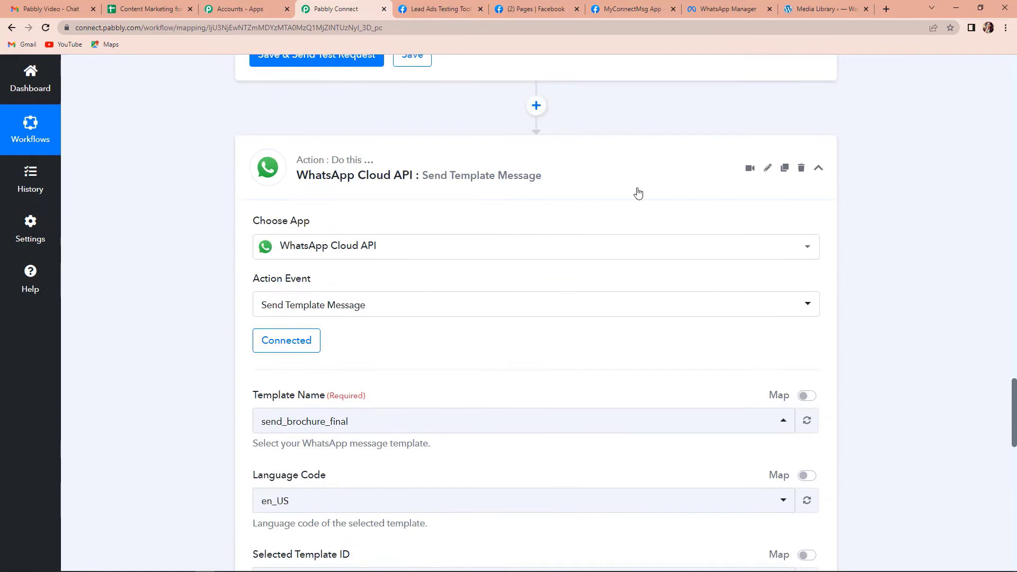
Step: Insert a Text Formatter 'Split Text' step above the WhatsApp step and connect it
click(536, 105)
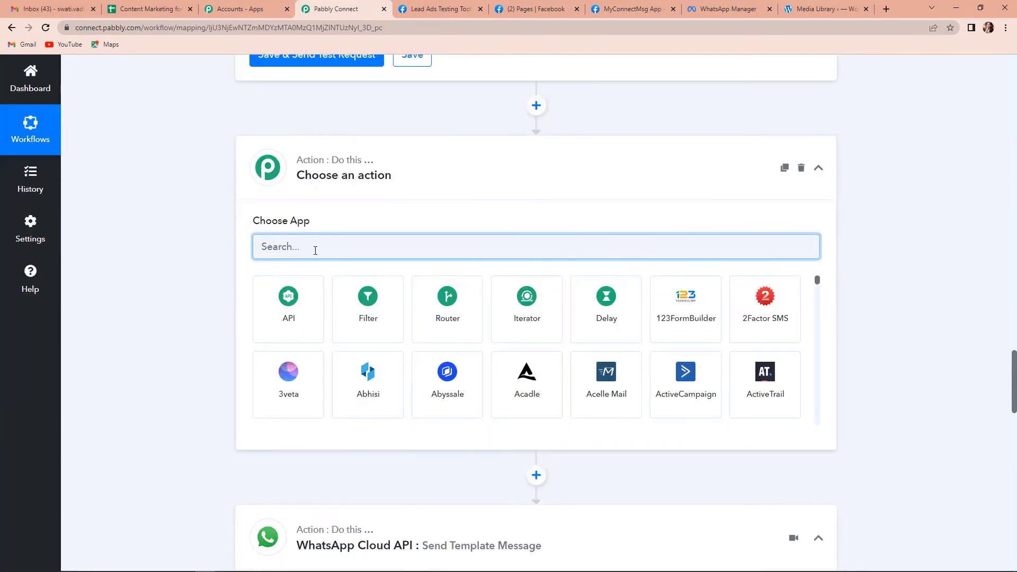
text(text)
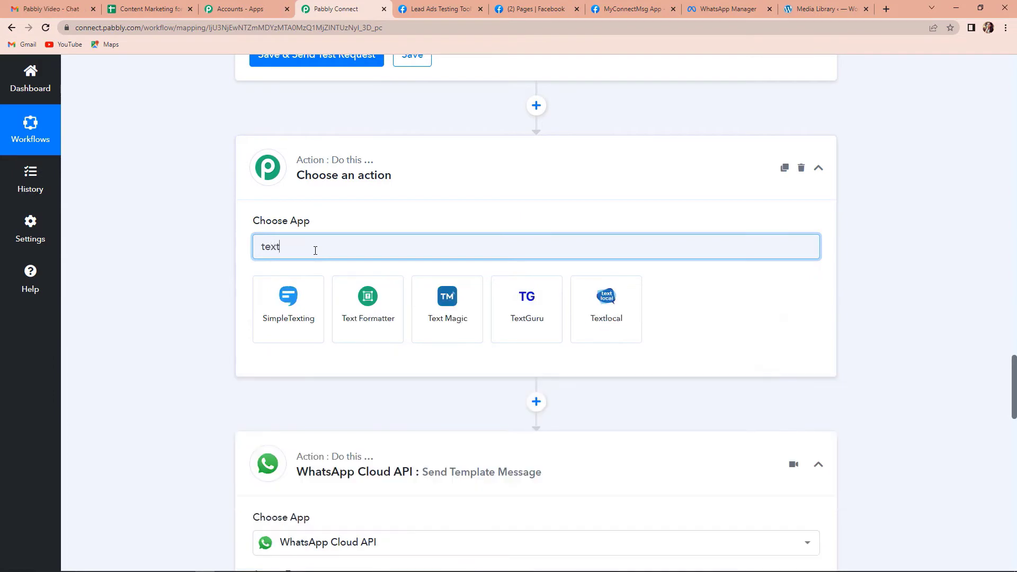
click(367, 325)
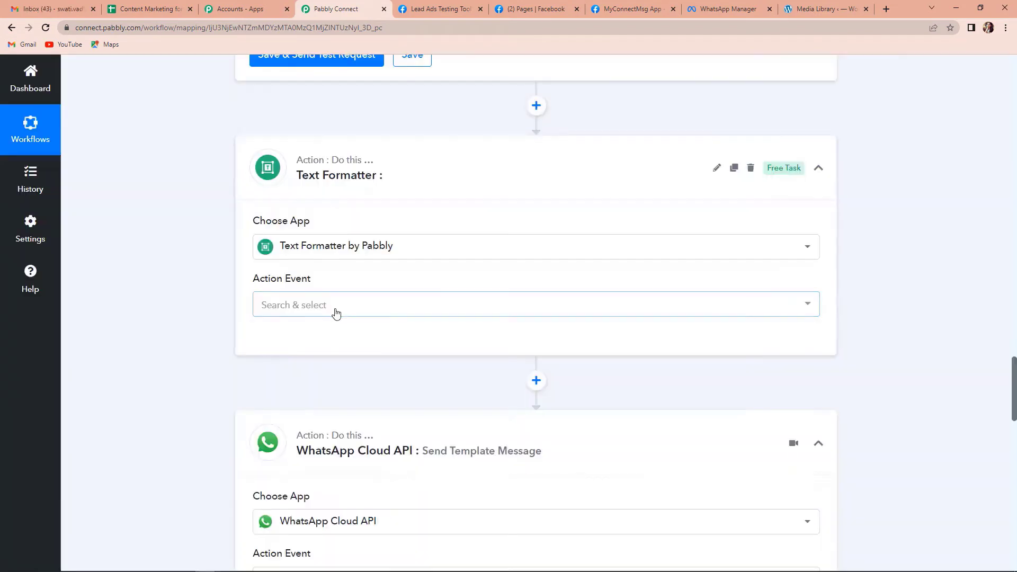
click(336, 313)
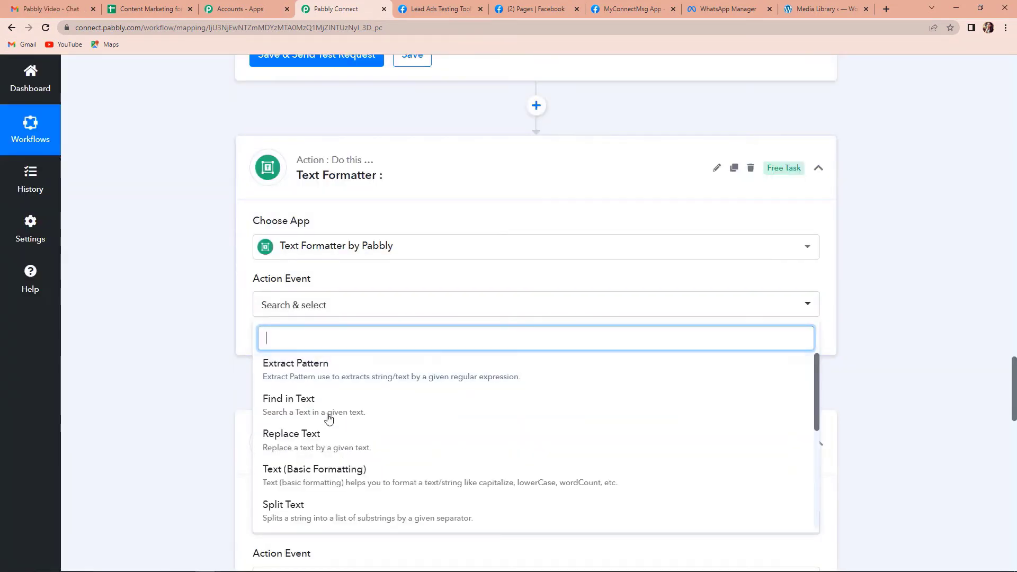
click(299, 502)
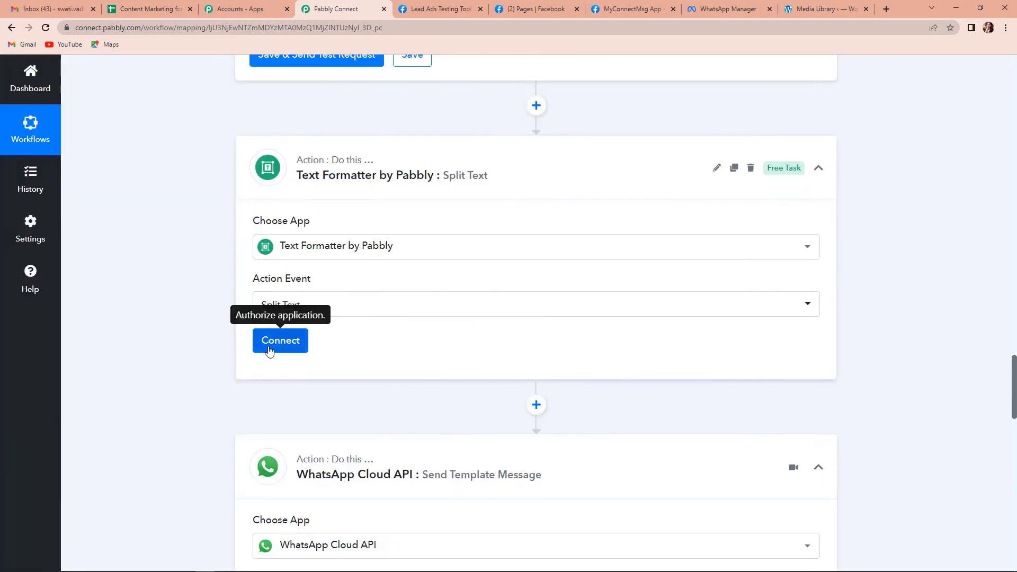
click(273, 343)
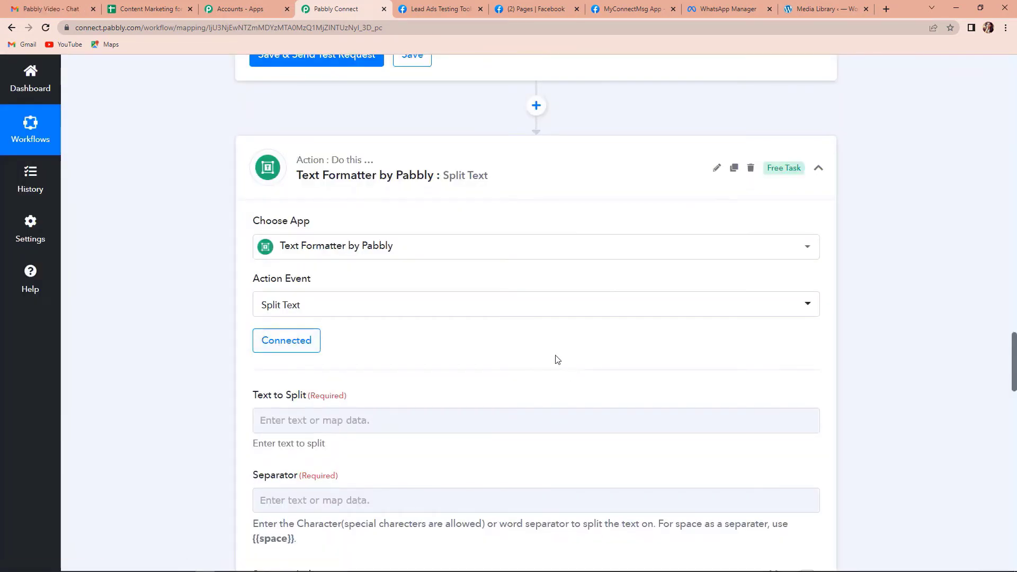
scroll(556, 358, down, 2)
scroll(557, 360, down, 3)
Step: Map the Facebook lead's Phone Number into Text to Split
click(362, 155)
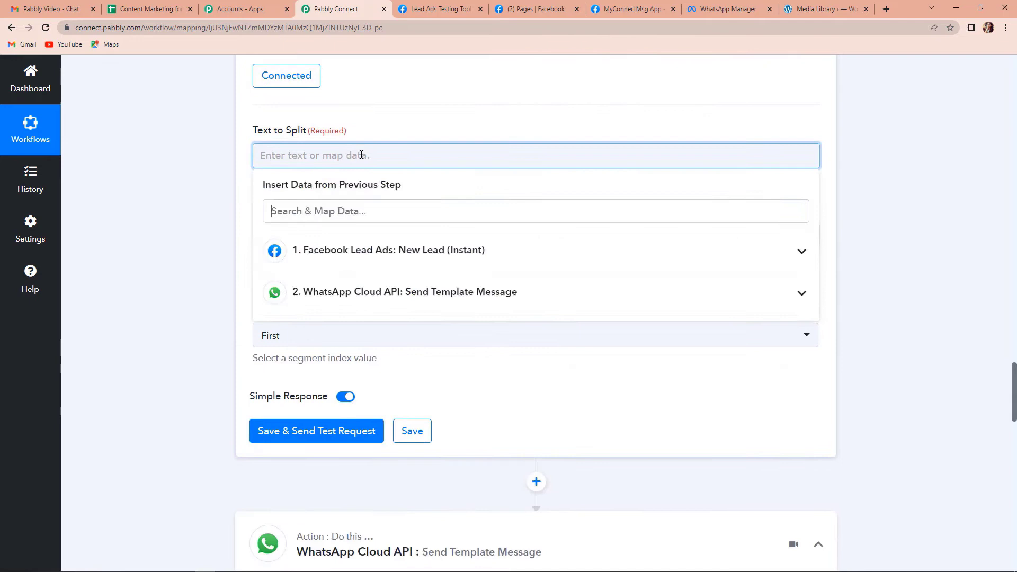
click(432, 259)
scroll(437, 366, down, 3)
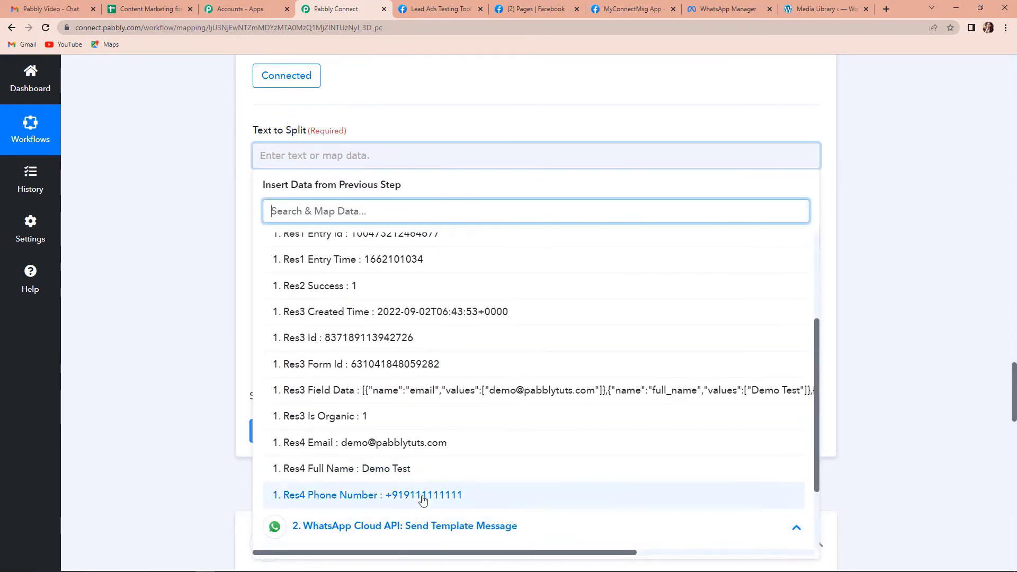
click(422, 498)
click(180, 350)
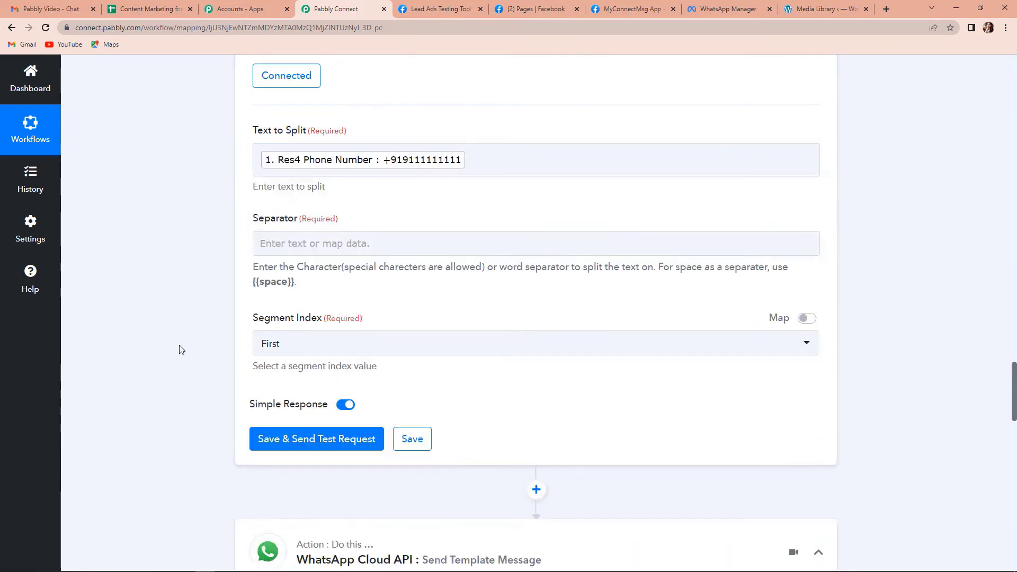
Step: Set separator '+' and segment index Second, then save and test the split
click(337, 242)
text(+)
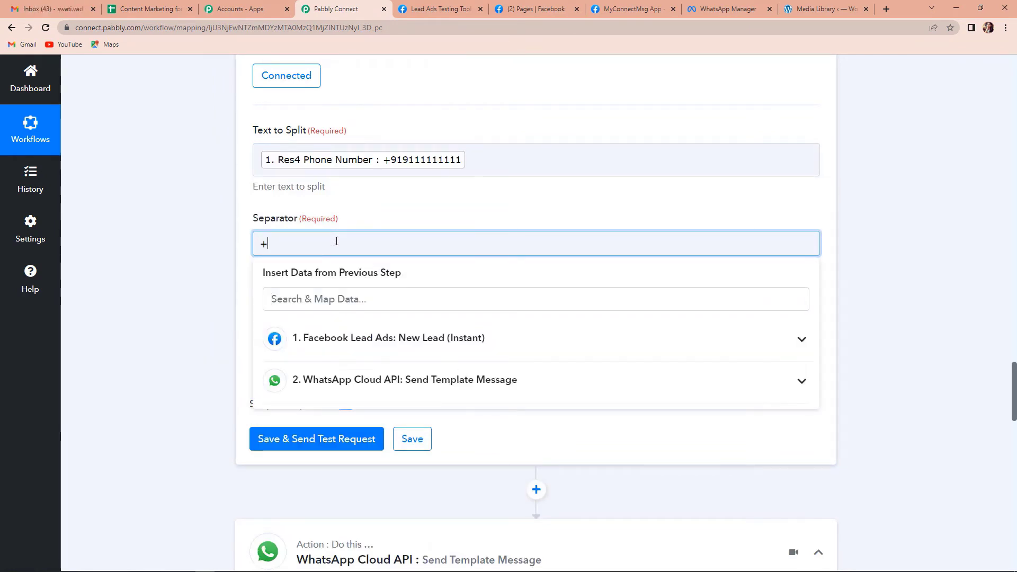
click(222, 225)
scroll(236, 231, down, 2)
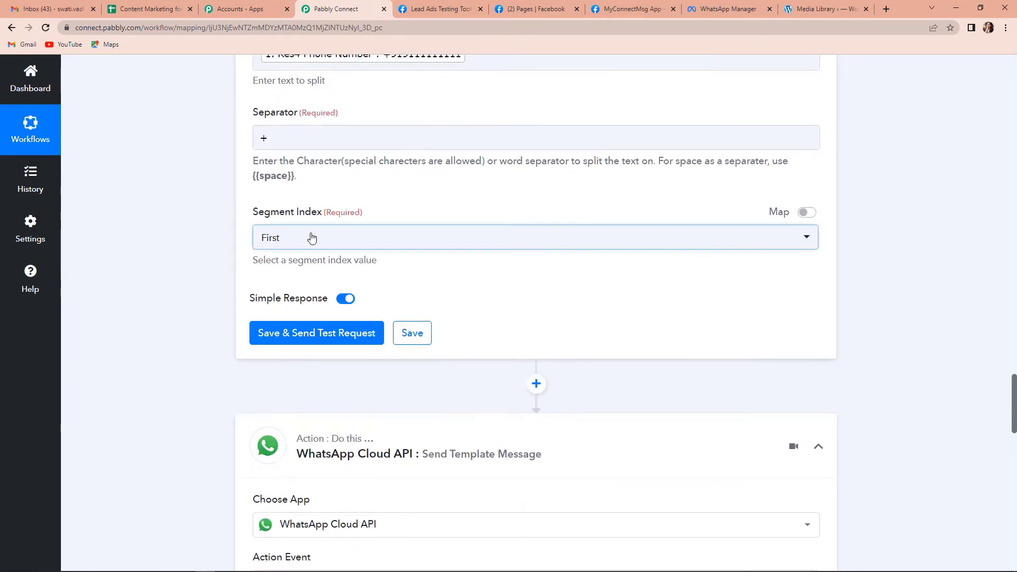
click(309, 236)
click(297, 322)
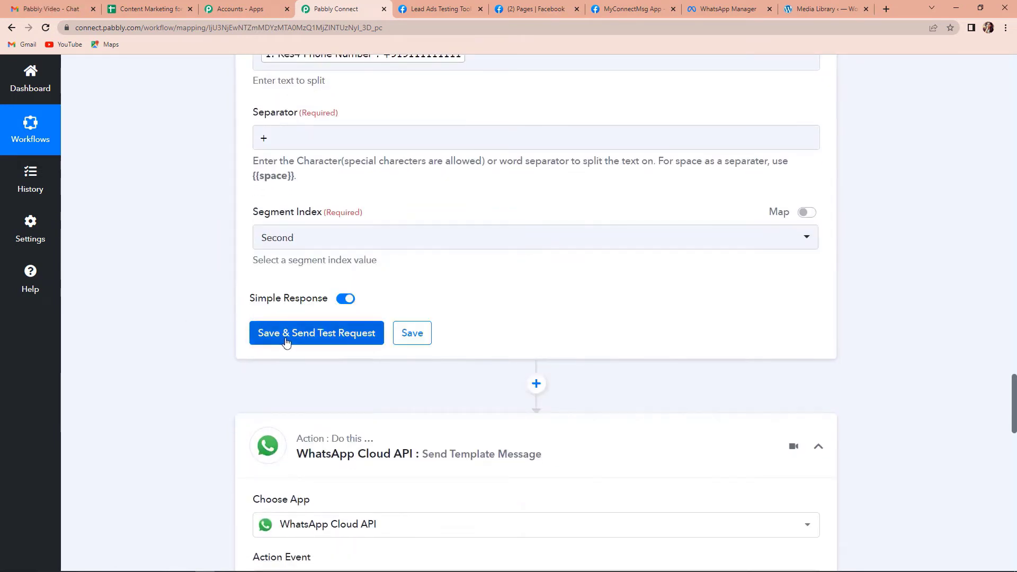
click(286, 339)
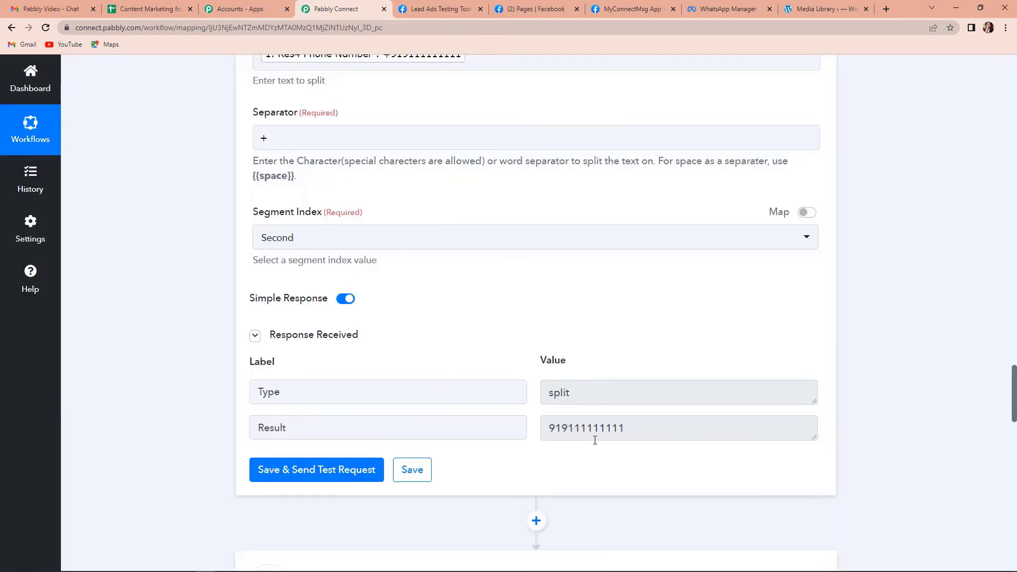
scroll(595, 440, down, 12)
Step: Reconfirm the existing WhatsApp Cloud API connection for the brochure step and save
scroll(595, 440, down, 3)
click(366, 265)
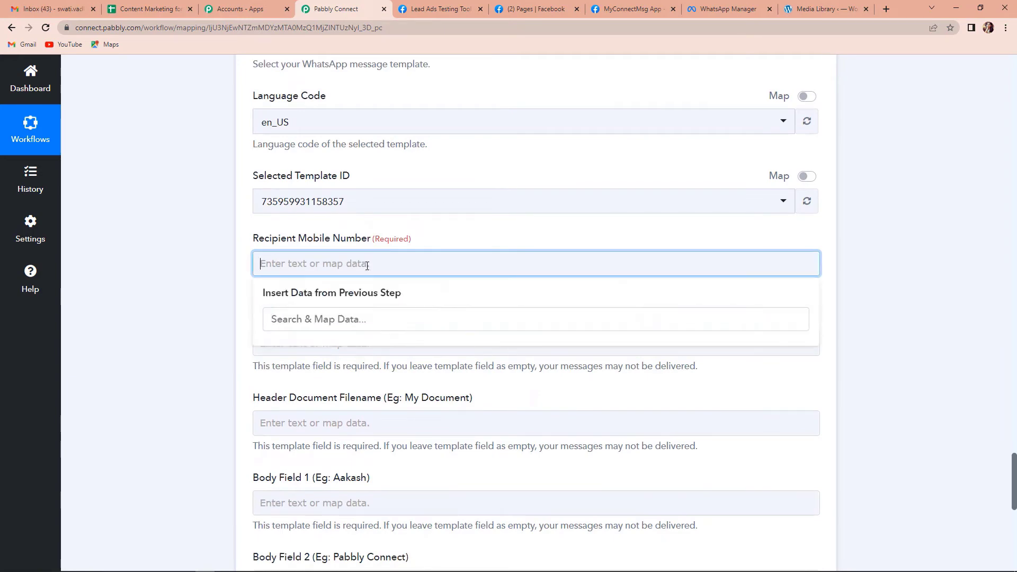
click(222, 303)
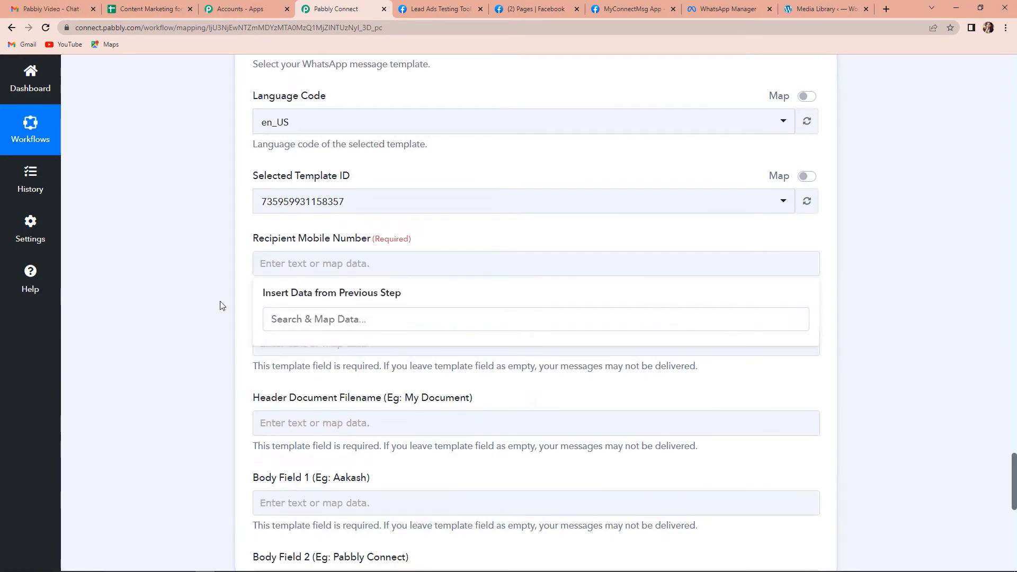
scroll(275, 302, up, 7)
click(293, 337)
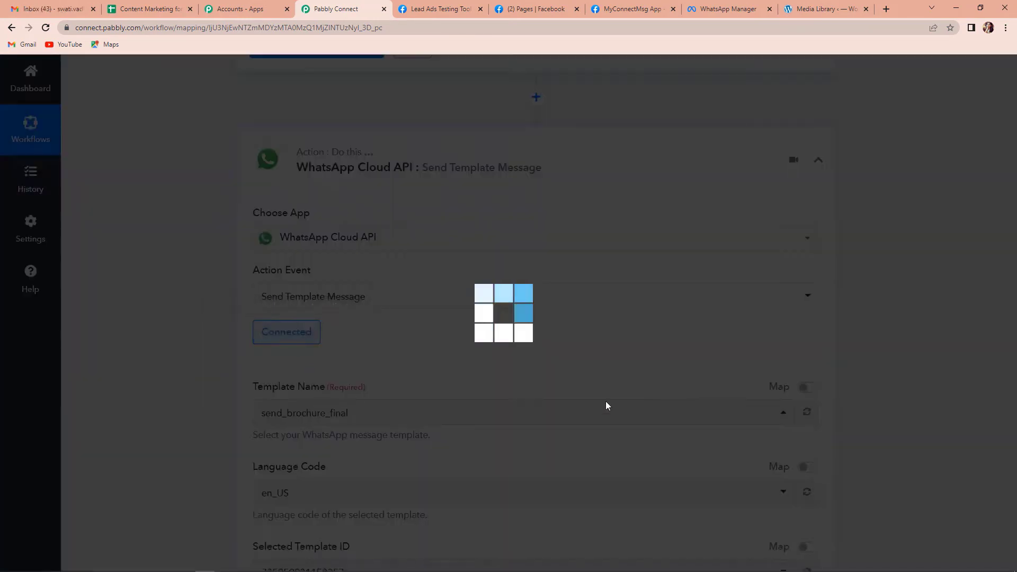
click(533, 539)
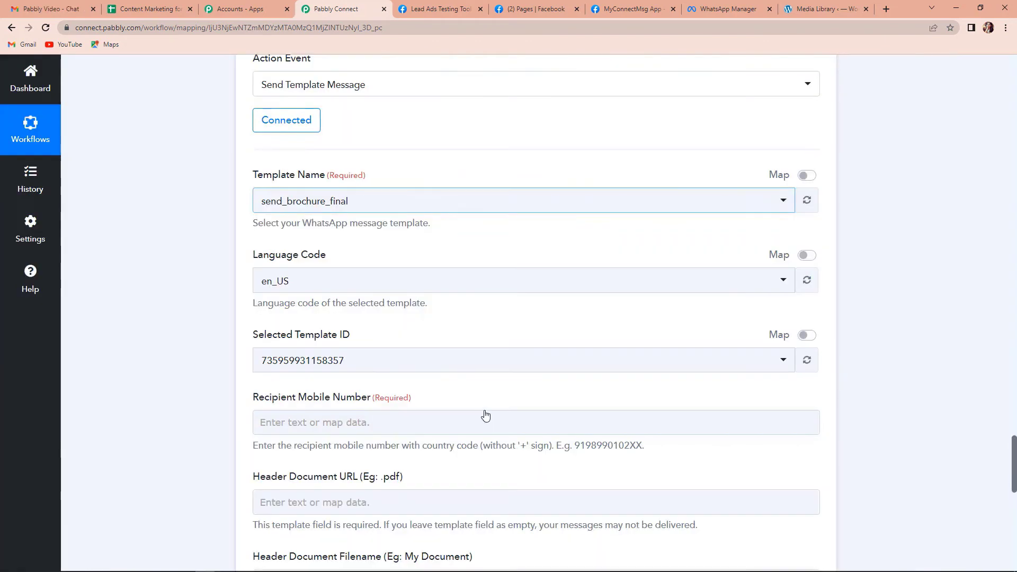
scroll(477, 402, down, 2)
Step: Map the Text Formatter step 3 Result into Recipient Mobile Number
click(314, 310)
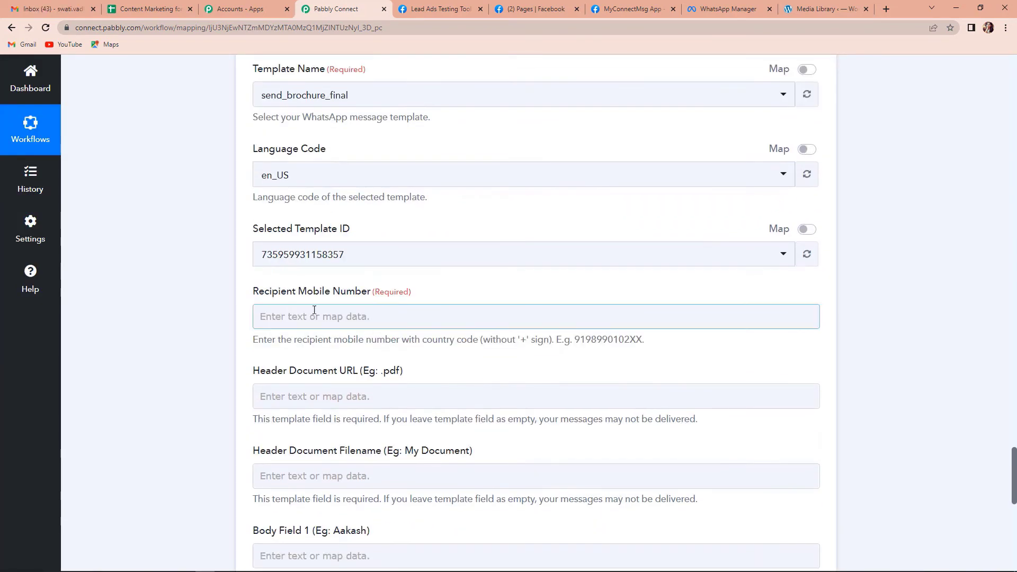
click(288, 313)
click(327, 498)
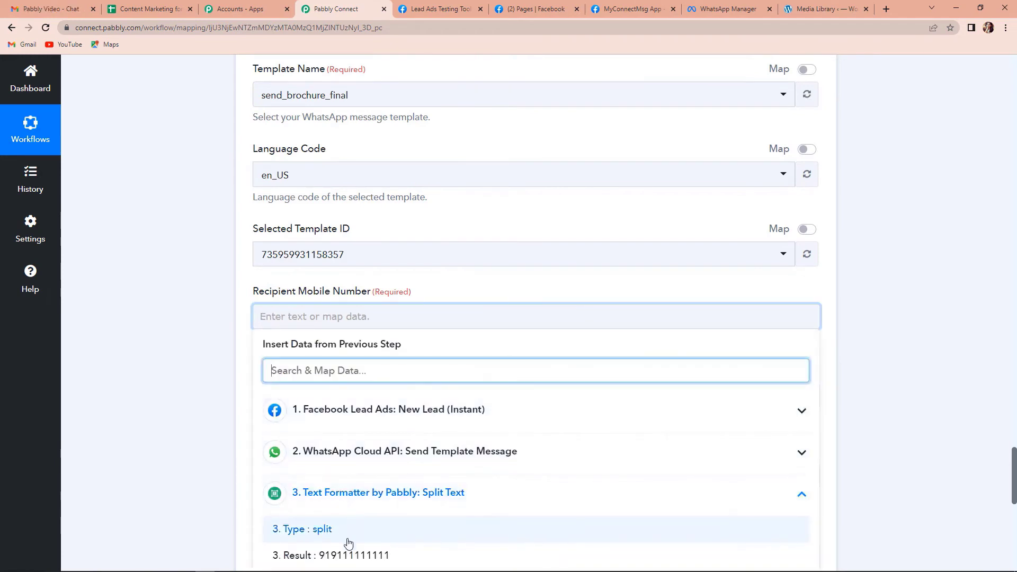
click(349, 554)
click(179, 360)
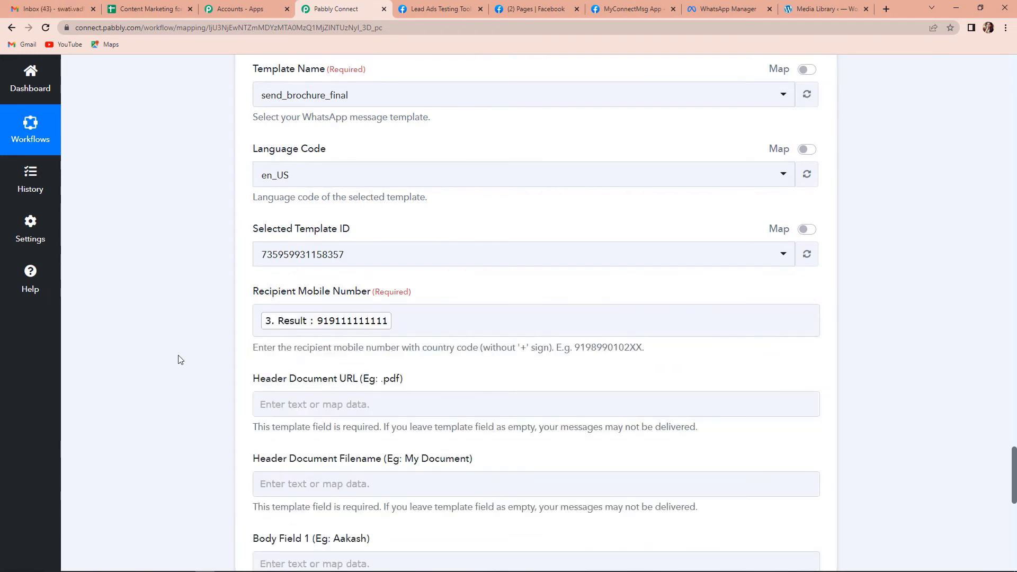
scroll(179, 360, down, 2)
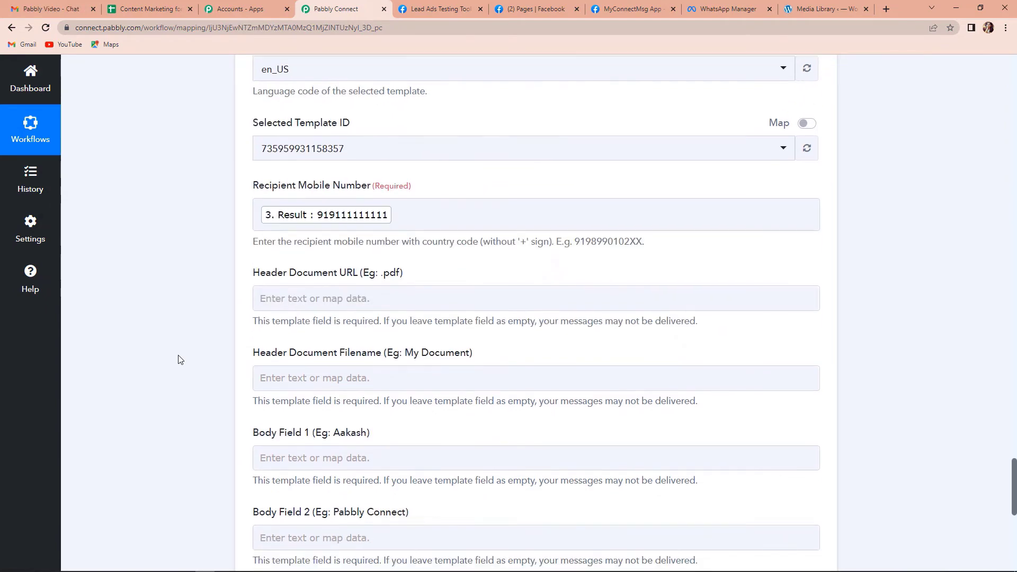
Step: Copy Agro-Fertilizer.pdf's URL from the WordPress Media Library, filtered to Documents
click(818, 7)
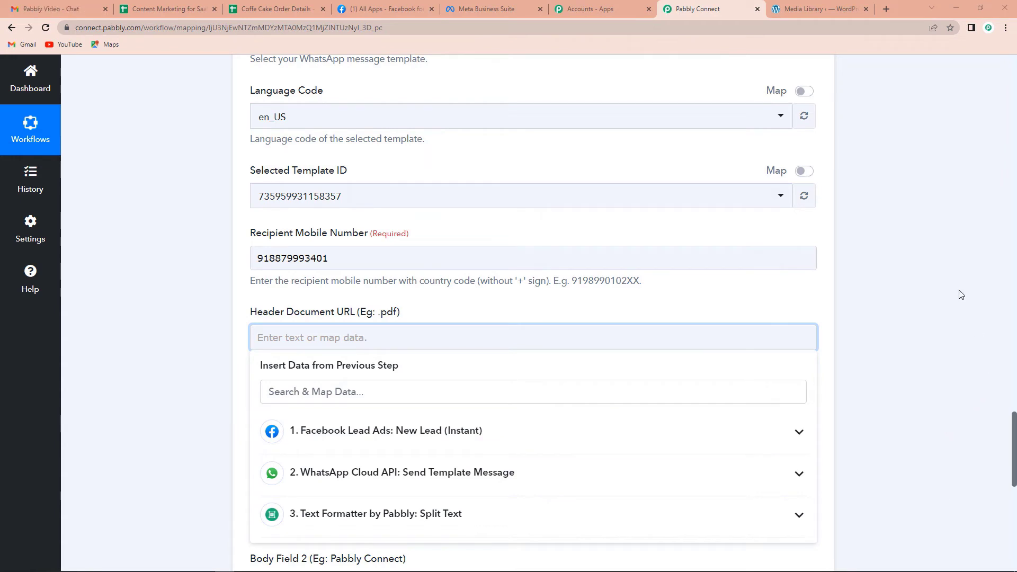
click(822, 7)
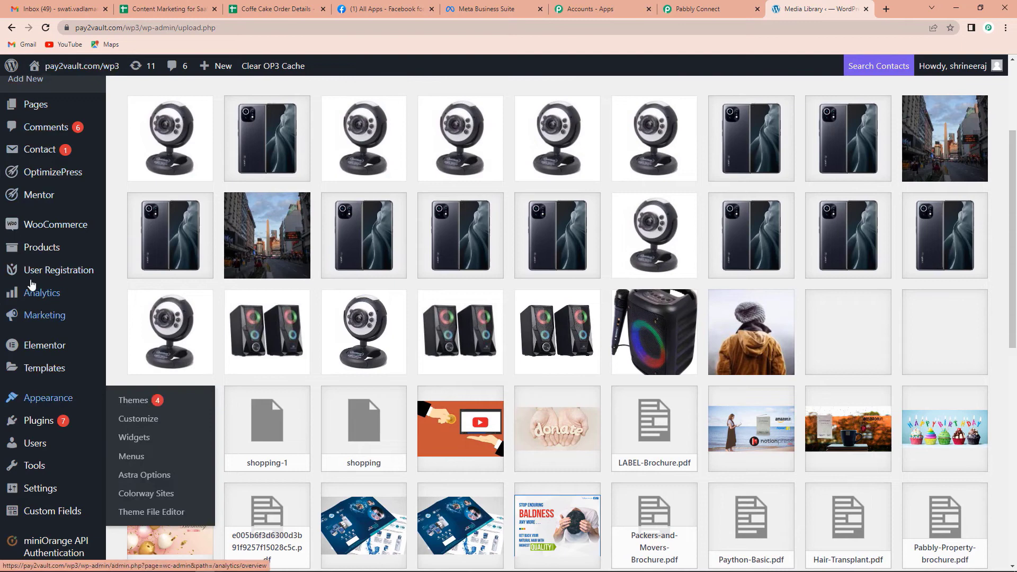
scroll(37, 243, up, 2)
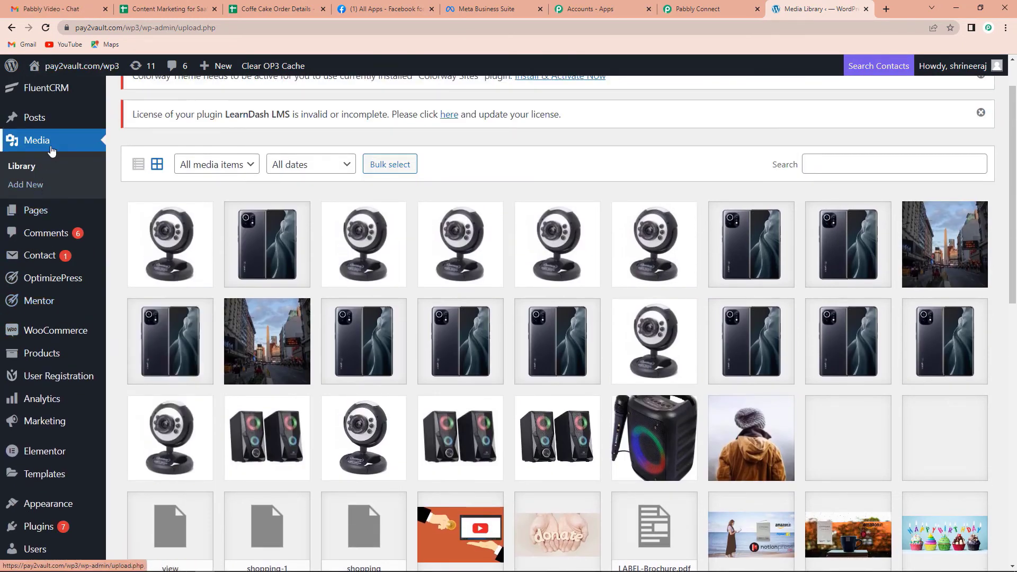
click(245, 166)
click(213, 235)
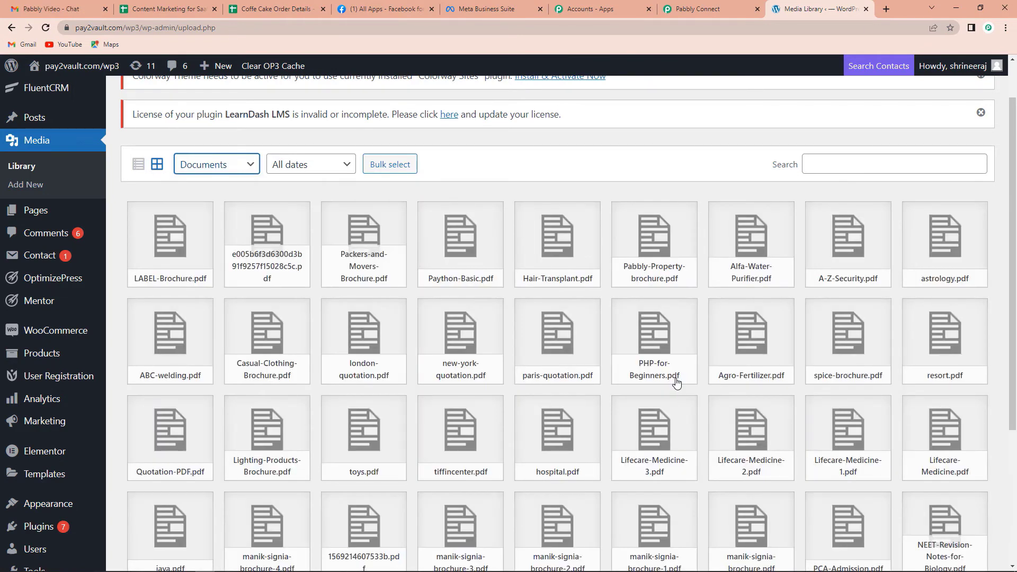
click(750, 343)
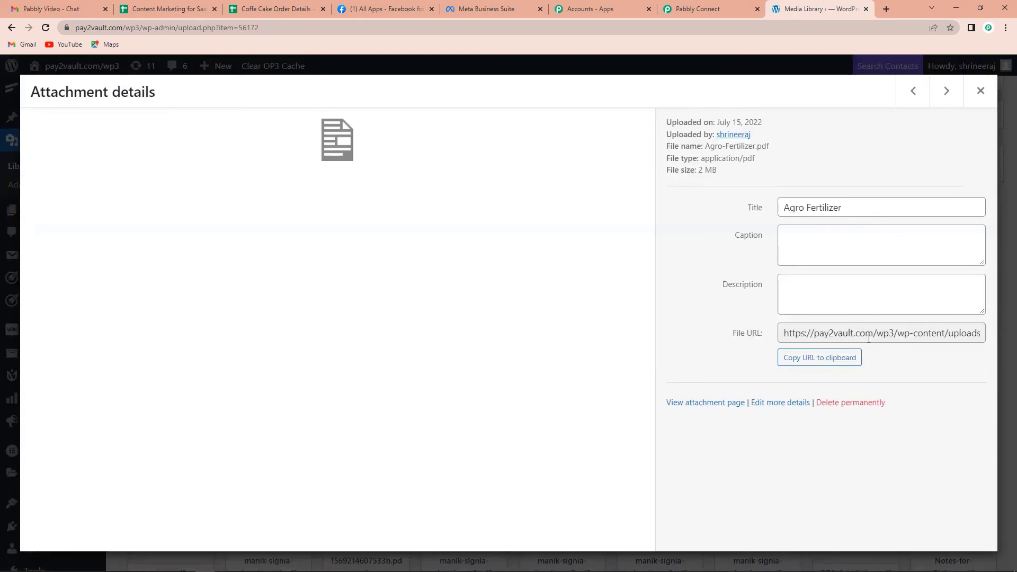
click(815, 359)
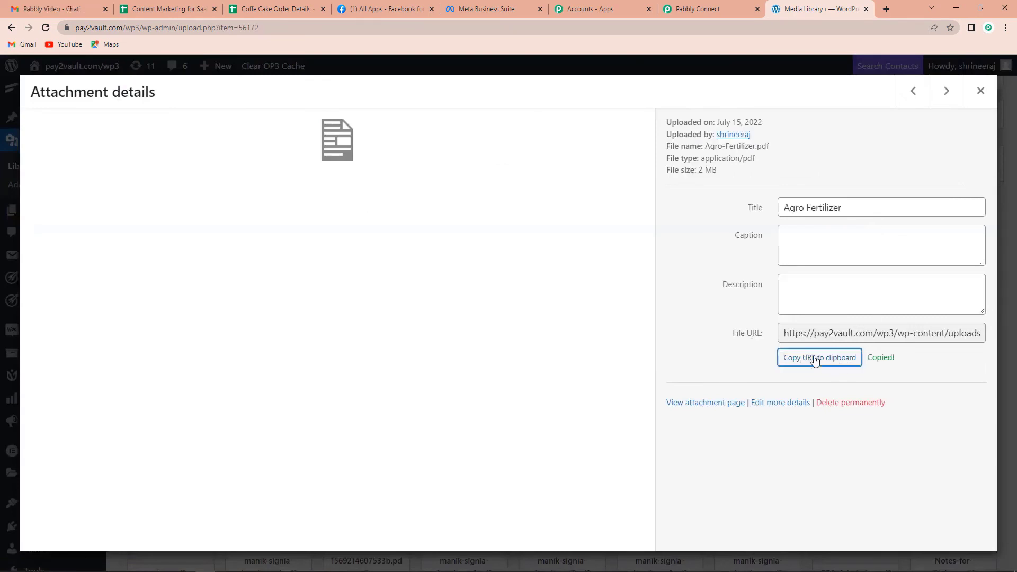
Step: Paste the PDF link into the WhatsApp step's Header Document URL
key(alt+Tab)
click(349, 298)
text(https://pay2vault.com/wp3/wp-content/uploads/2021/02/Agro-Fertilizer.pdf)
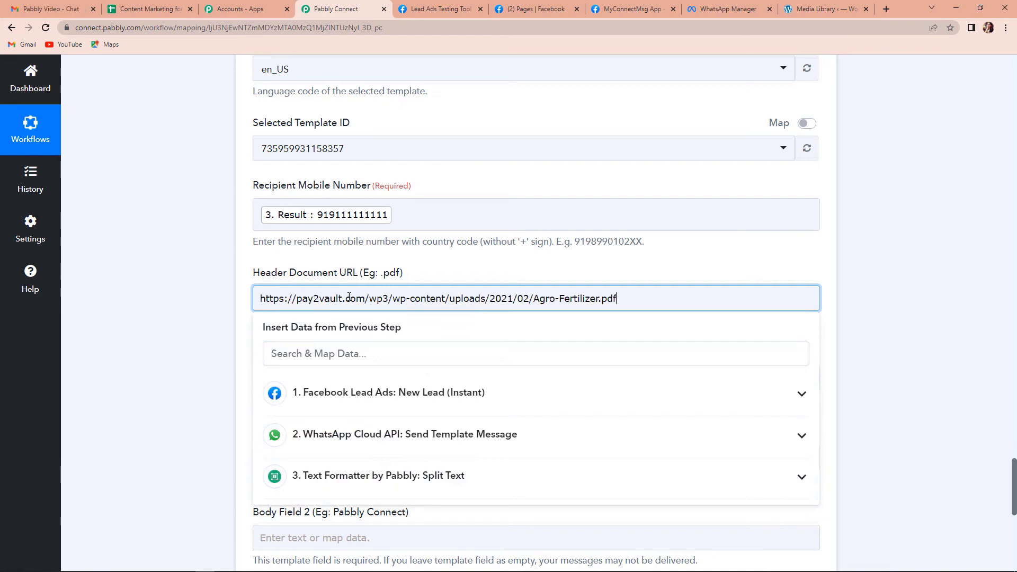
Step: Set the header document filename to 'ABC Fertilizer'
click(176, 241)
scroll(234, 248, down, 4)
click(310, 164)
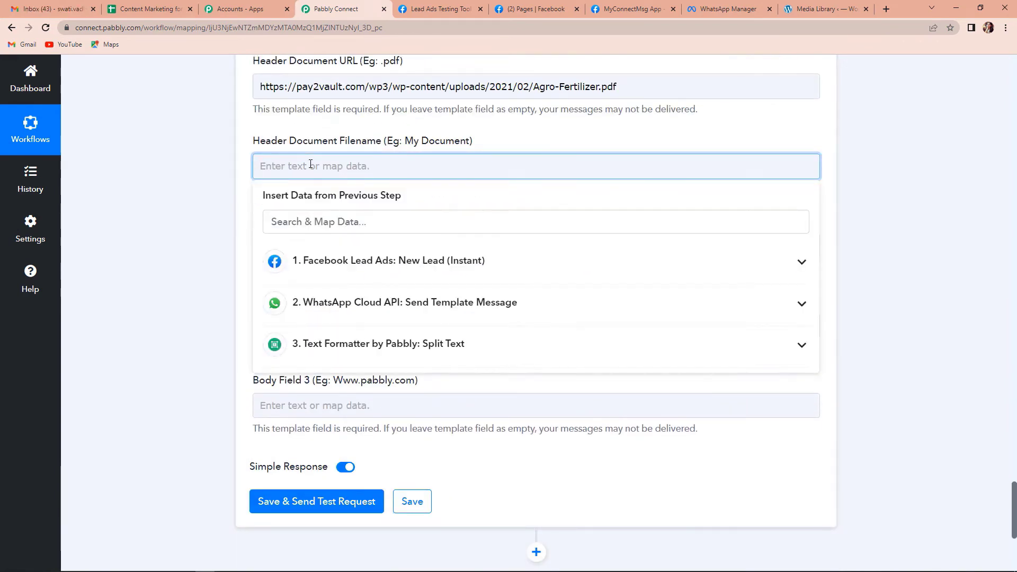
text(ABC Fer)
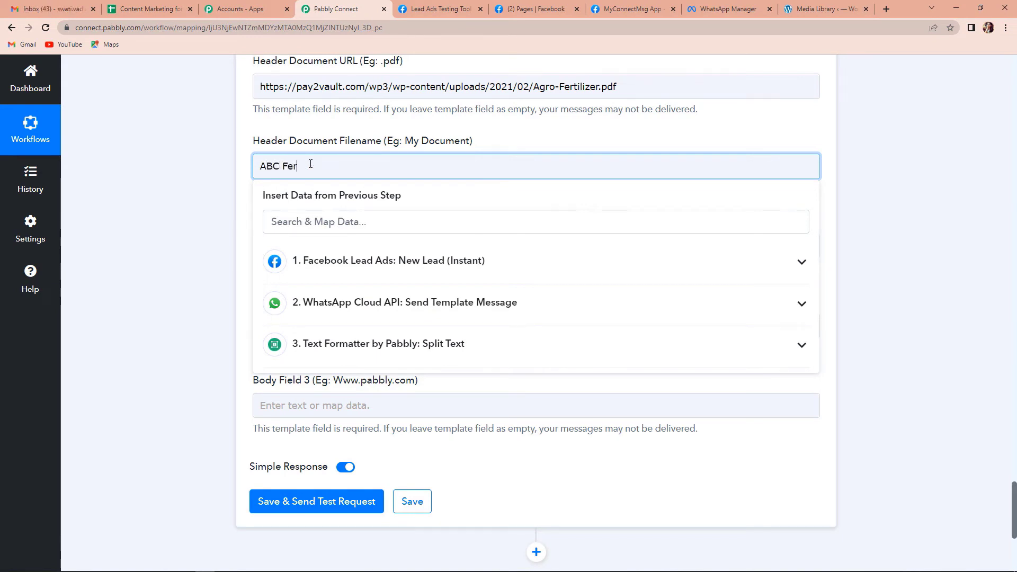
text(tilizer)
click(228, 188)
scroll(227, 188, down, 3)
scroll(246, 177, up, 1)
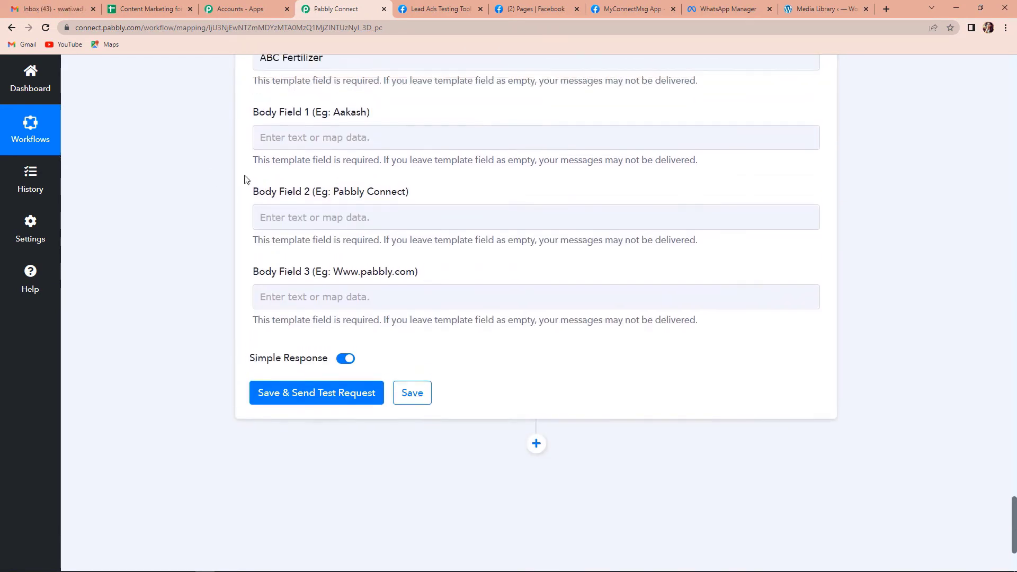
Step: Map the lead's Full Name into Body Field 1 and enter 'Pabbly Connect' in Body Field 2
click(330, 134)
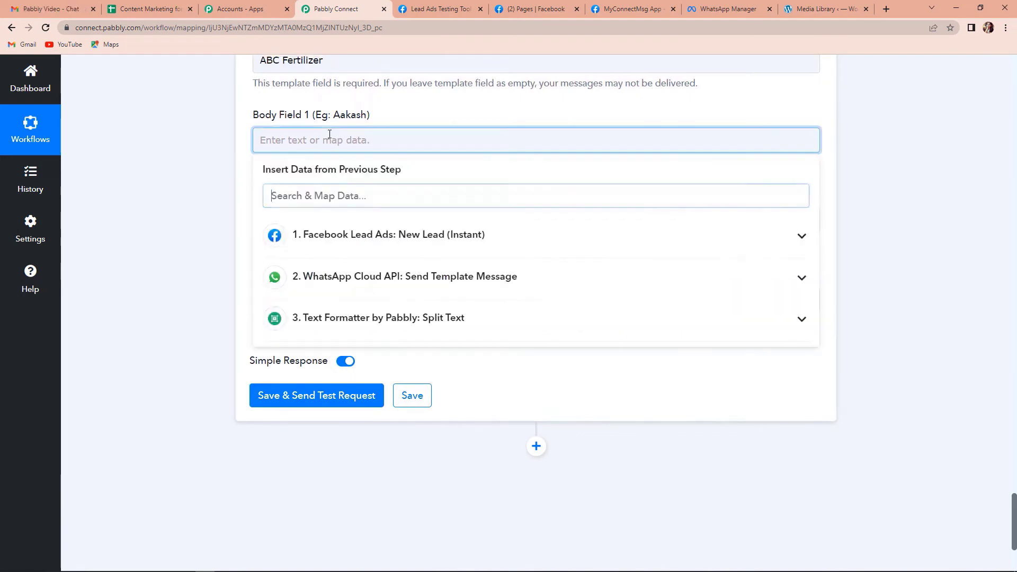
click(359, 229)
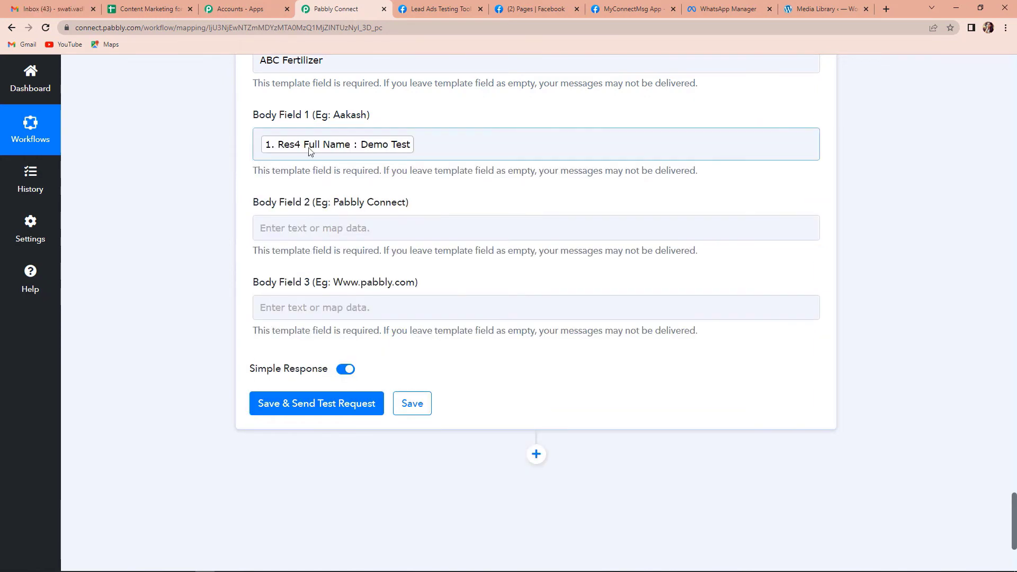
click(316, 227)
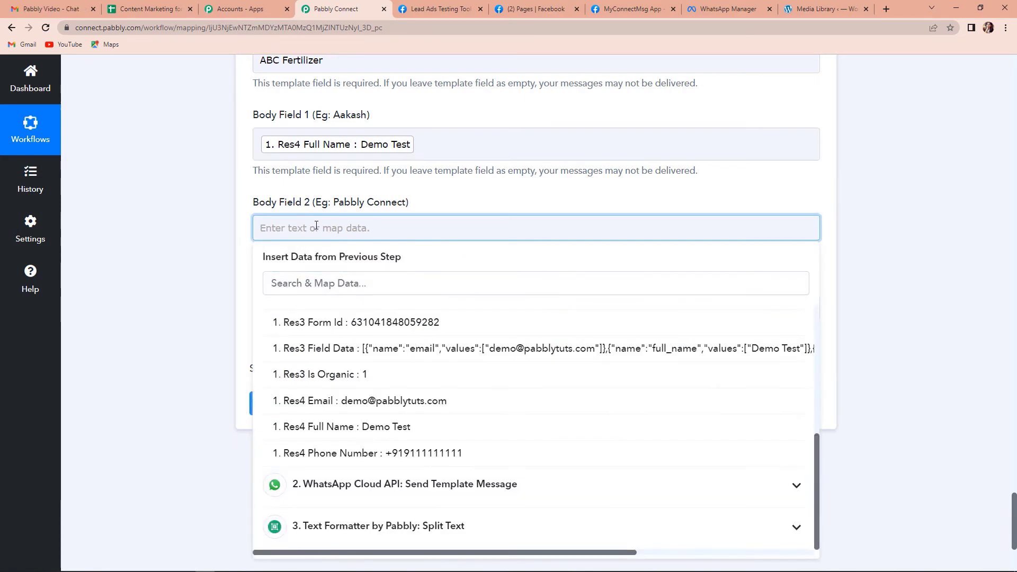
text(Pabbly Connect)
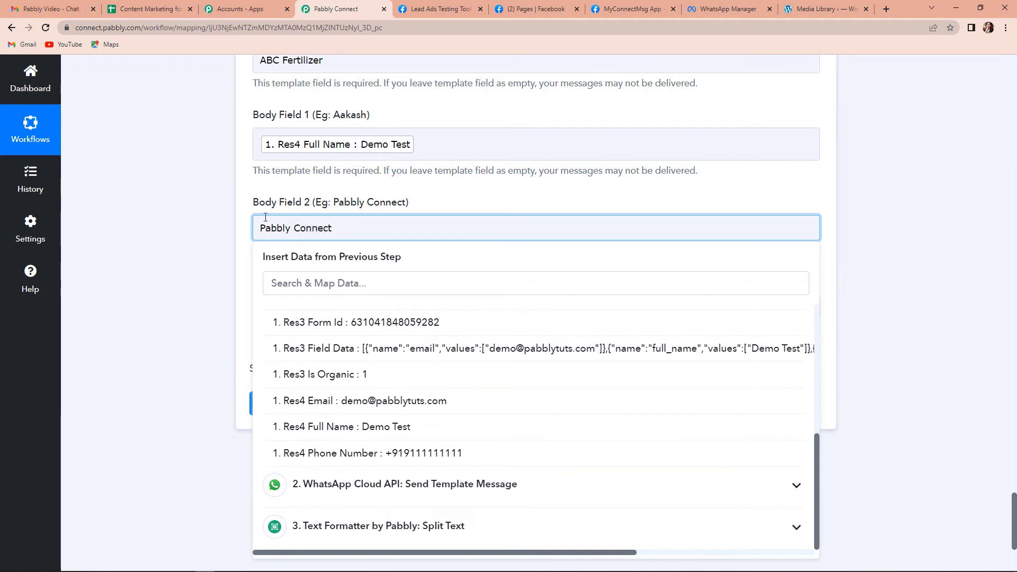
click(162, 190)
scroll(200, 272, down, 2)
Step: Map the lead's Email into Body Field 3, then save and send a test request
click(288, 206)
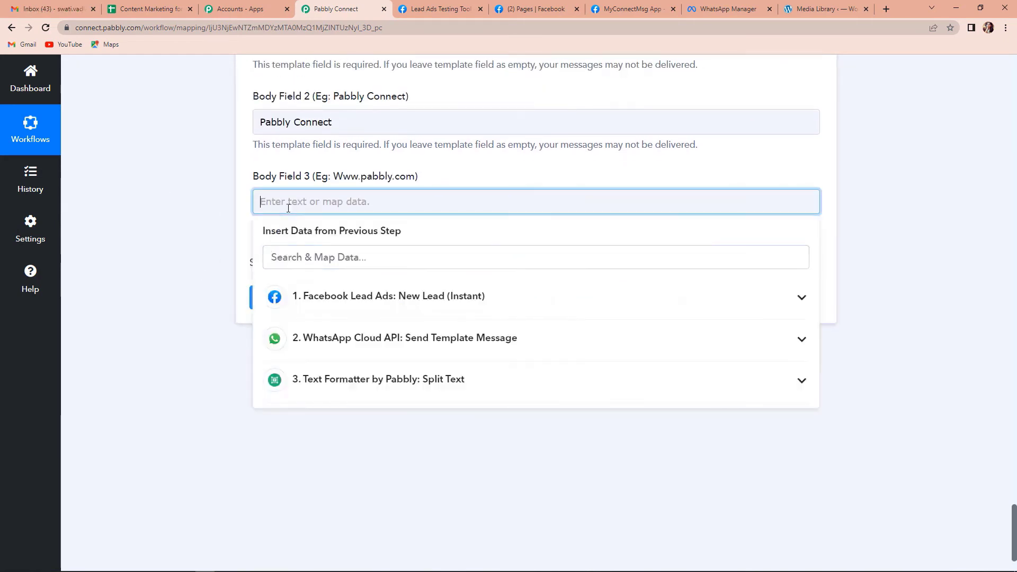
click(443, 295)
click(422, 256)
text(@)
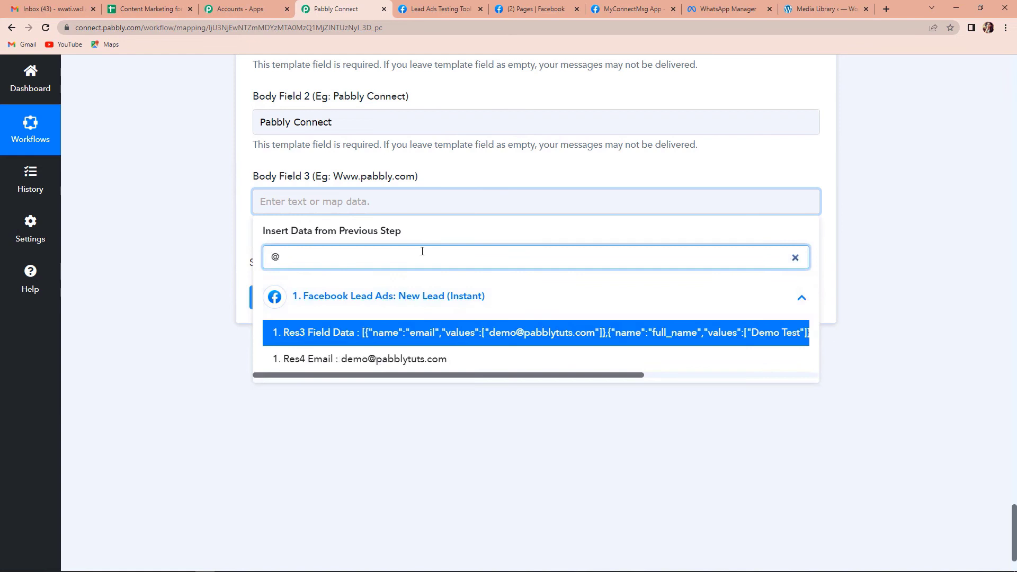
click(408, 358)
click(204, 299)
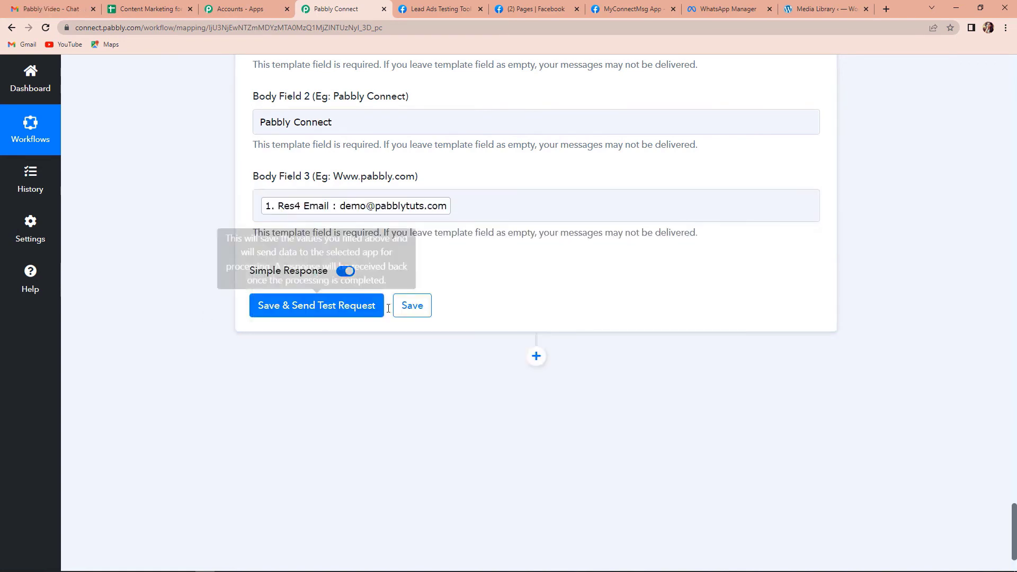
click(342, 309)
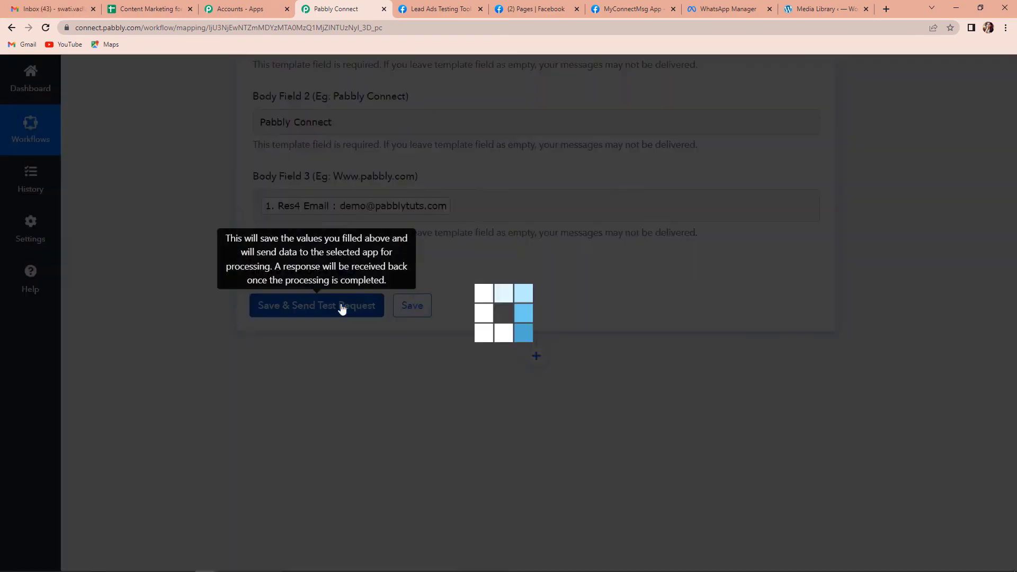
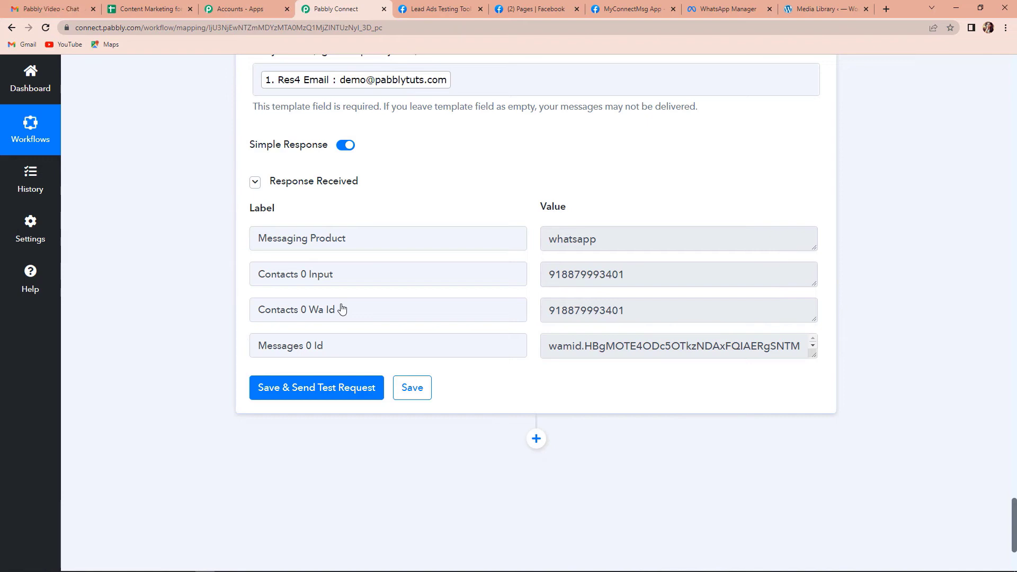
Step: Delete the earlier Nursery Brochure Form test lead and reselect the ABC Plant Nursery page
click(434, 10)
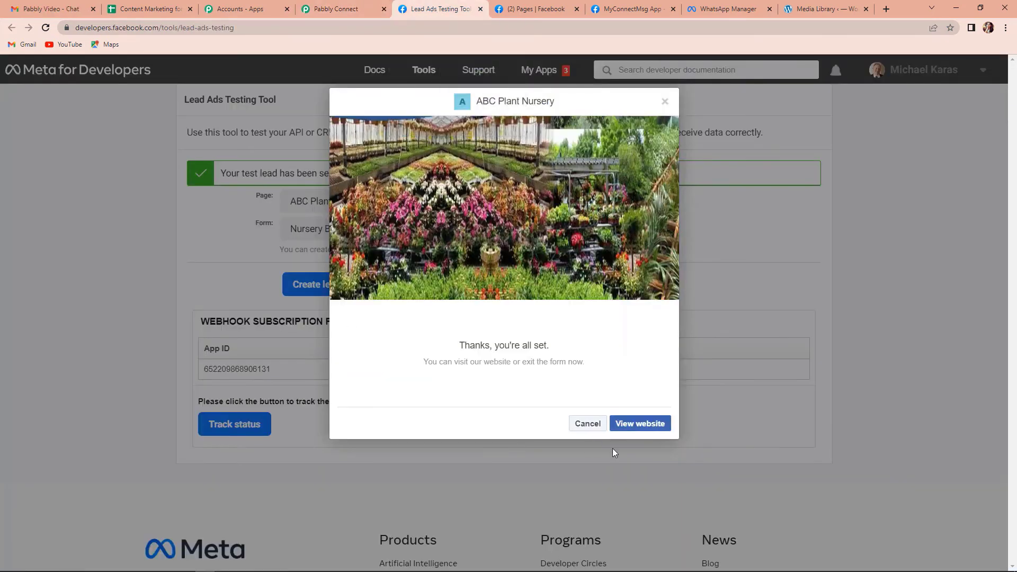
click(588, 425)
click(390, 281)
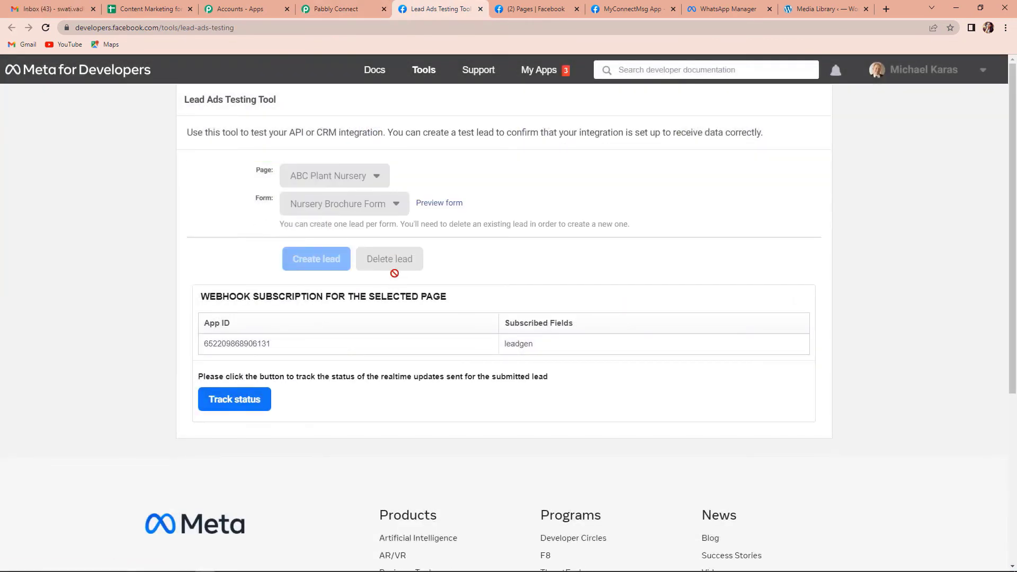
click(399, 285)
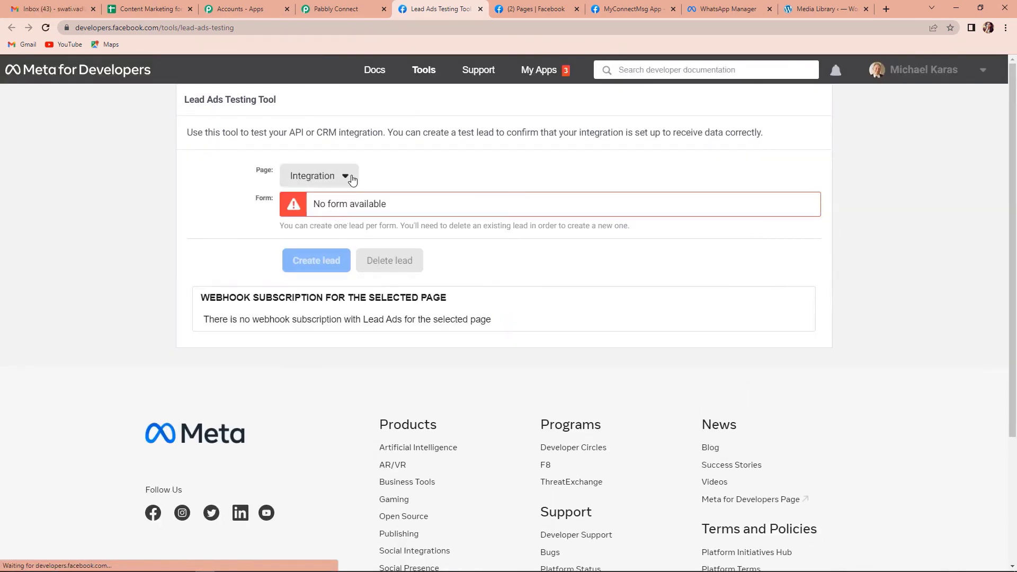
click(347, 176)
click(333, 313)
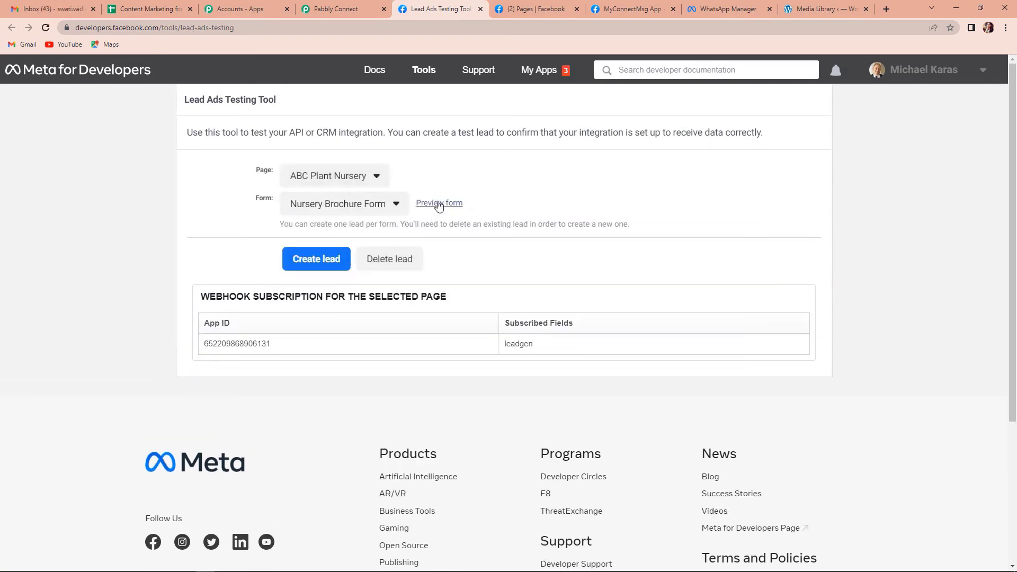
Step: Fill the Nursery Brochure Form with a test e-mail, full name and phone number, and submit it
click(439, 204)
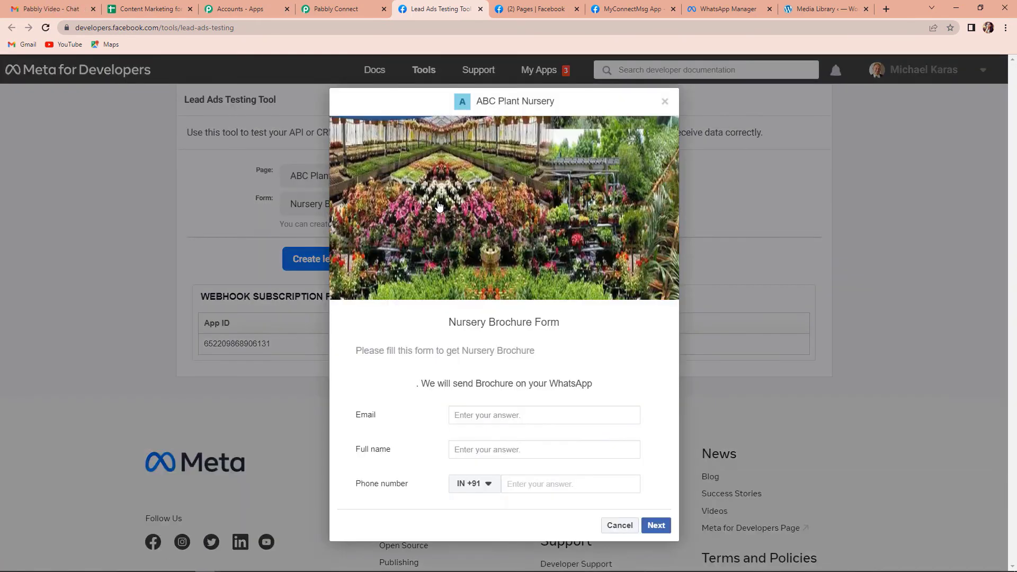
click(482, 415)
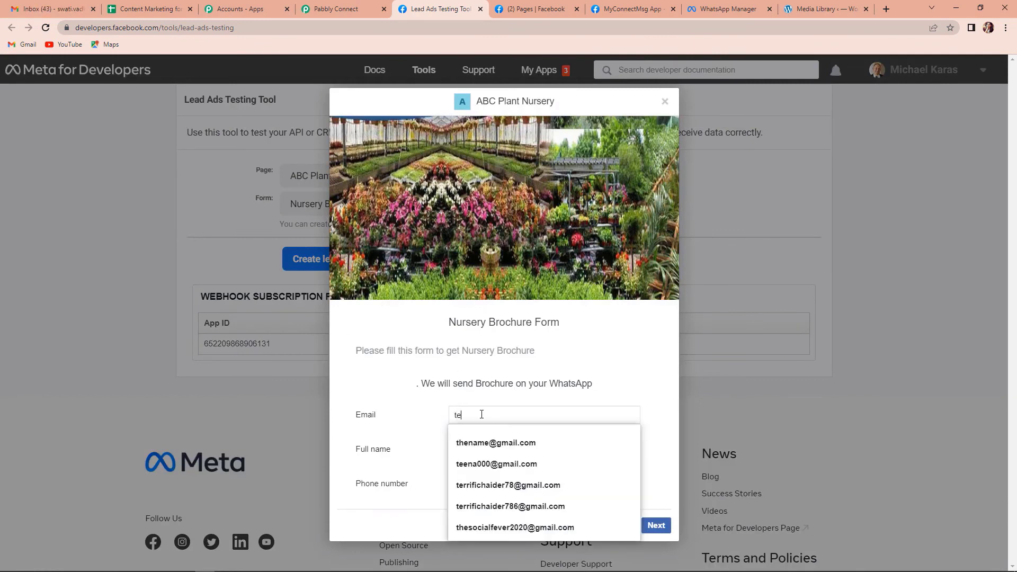
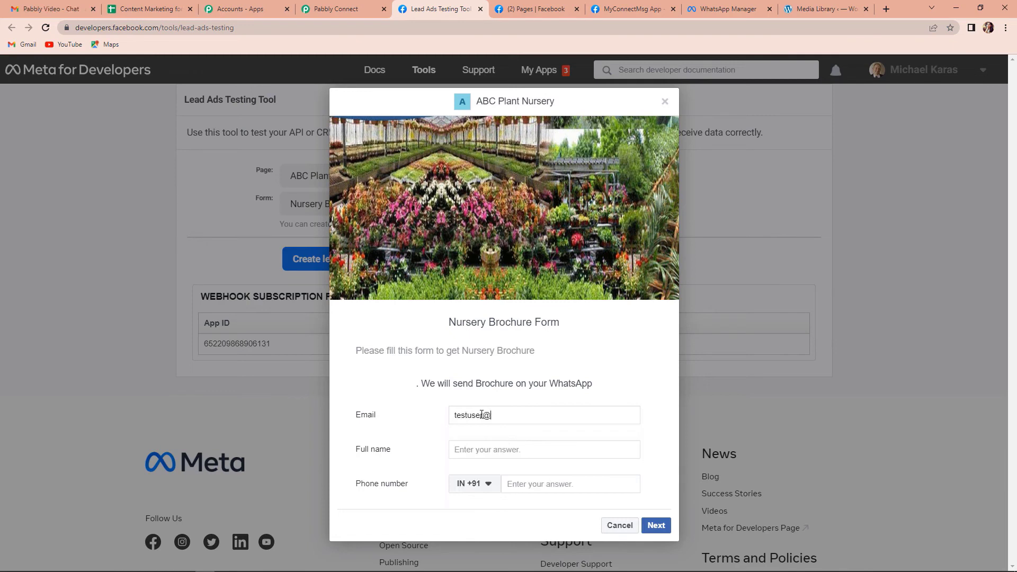
click(526, 450)
text(Tesr)
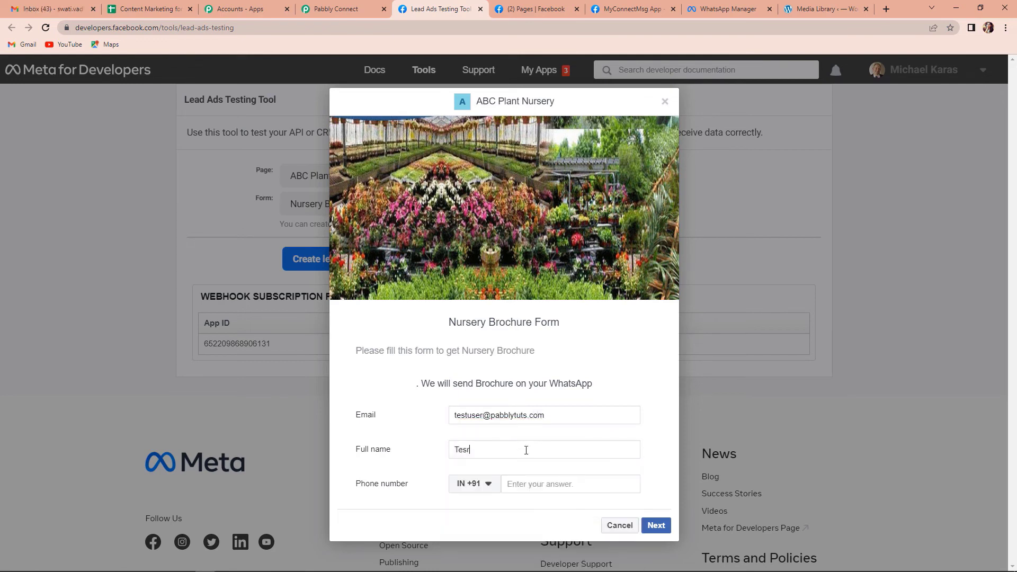
text( User)
text(91111 11)
text(111)
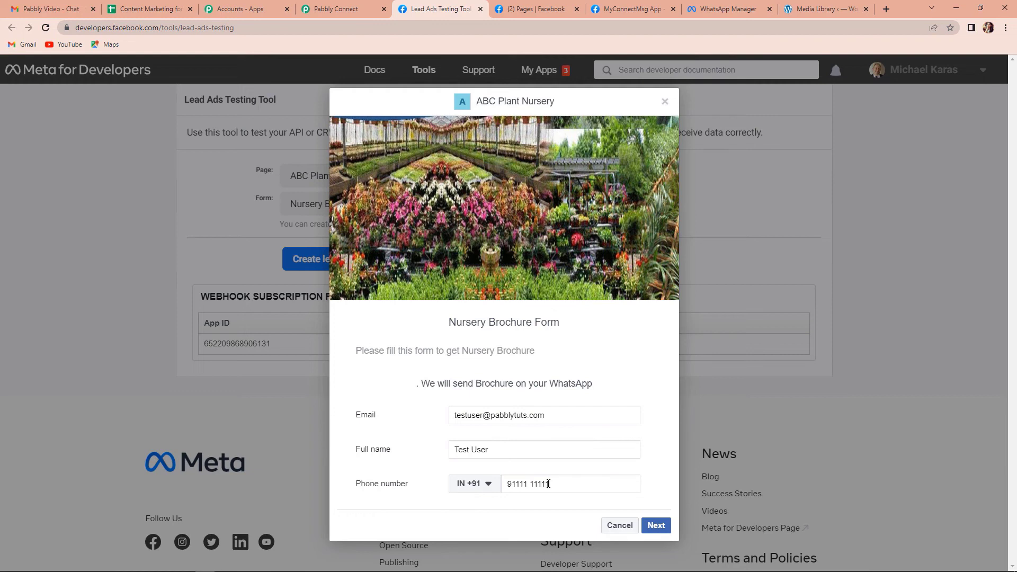
click(657, 526)
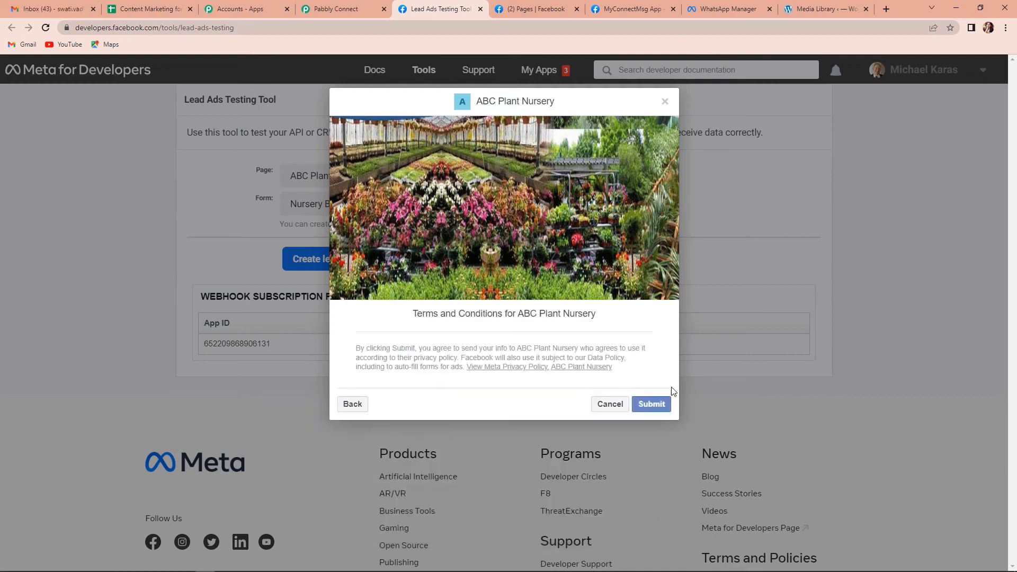
click(652, 406)
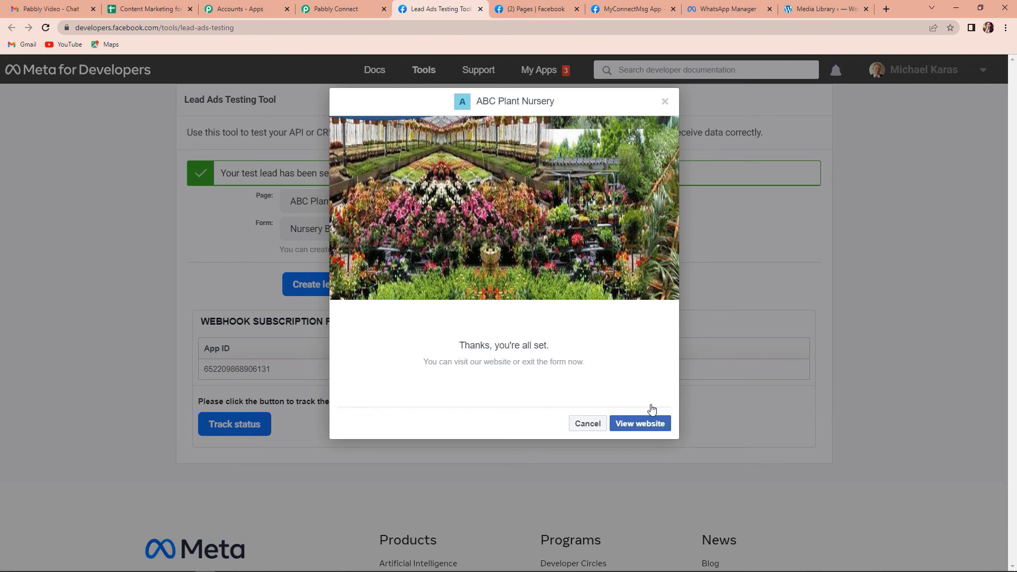
key(ctrl+shift+Tab)
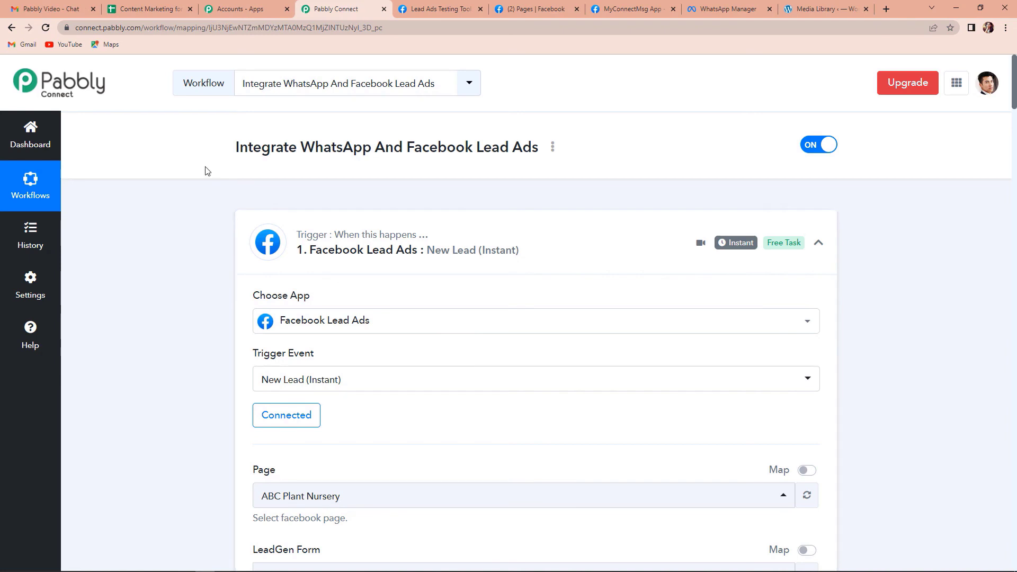
Step: Collapse the Facebook Lead Ads trigger and the first WhatsApp message step
scroll(207, 171, down, 2)
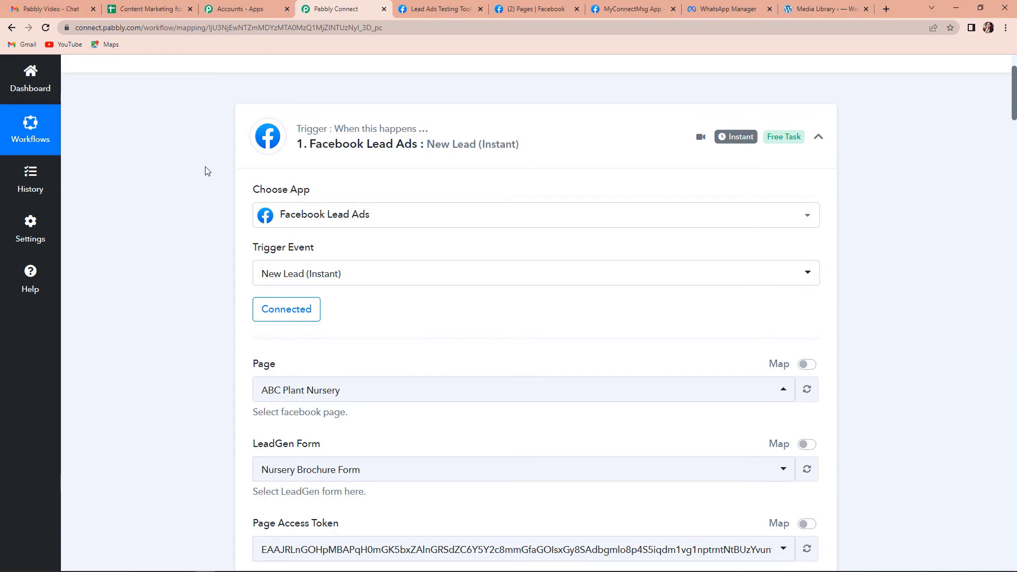
scroll(541, 313, down, 3)
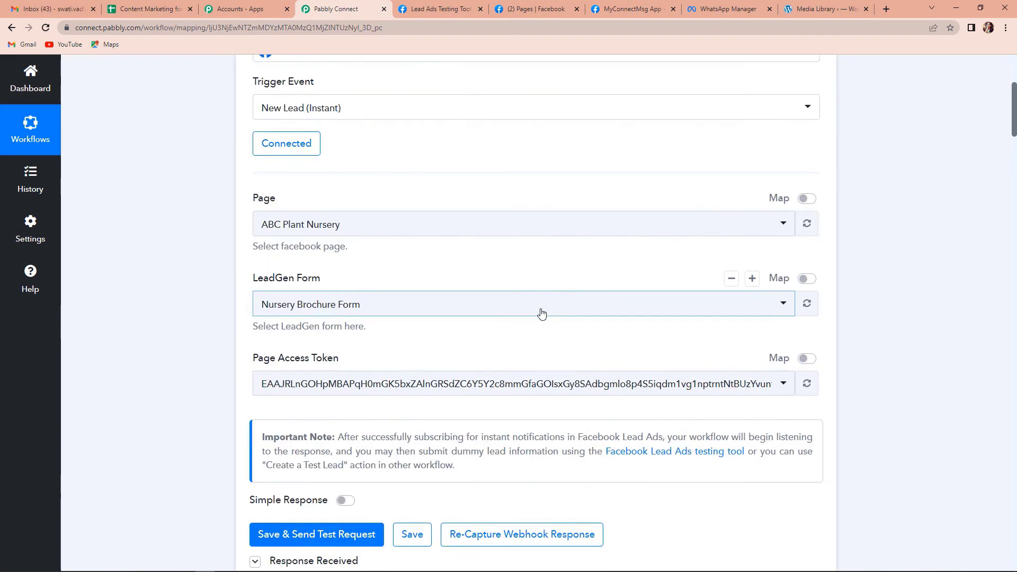
scroll(541, 313, down, 5)
scroll(662, 249, up, 10)
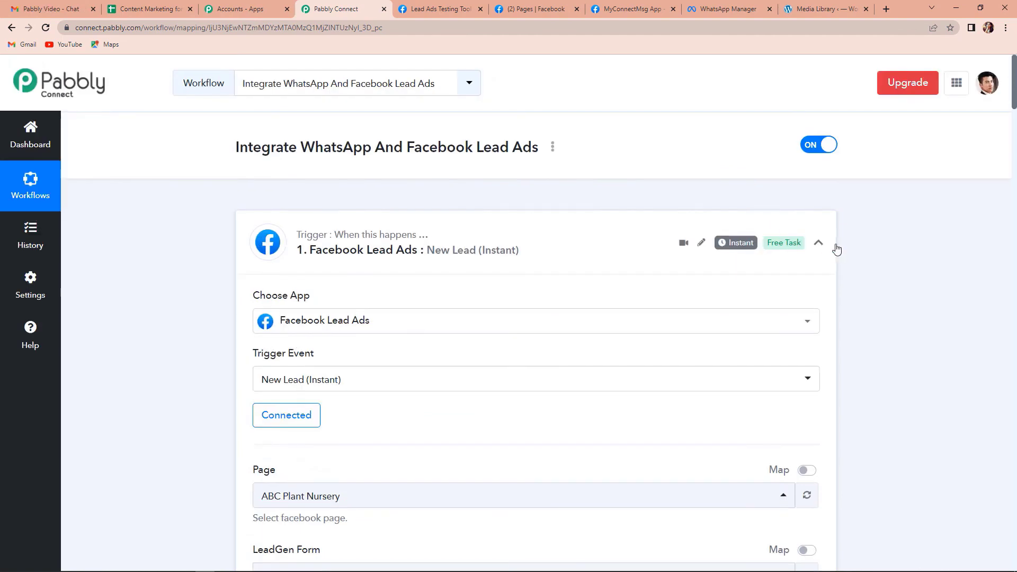
click(818, 242)
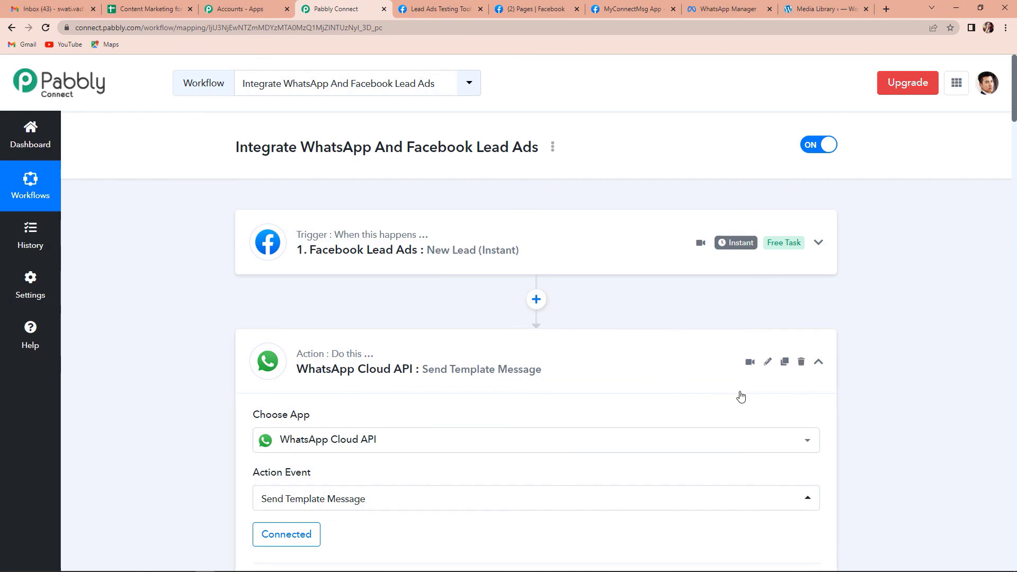
click(820, 364)
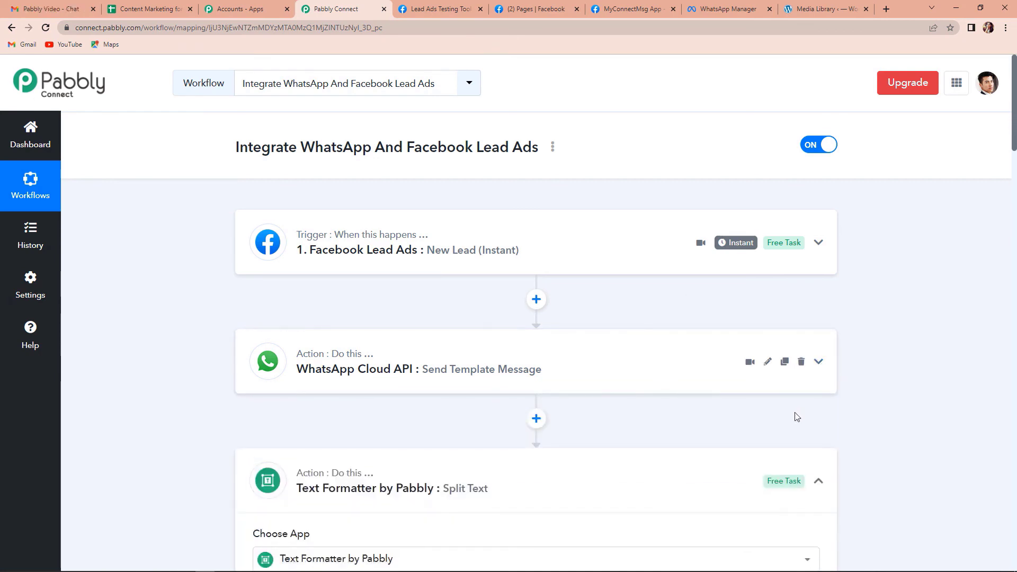
Step: Collapse the Split Text step and the second WhatsApp message step
scroll(797, 413, down, 3)
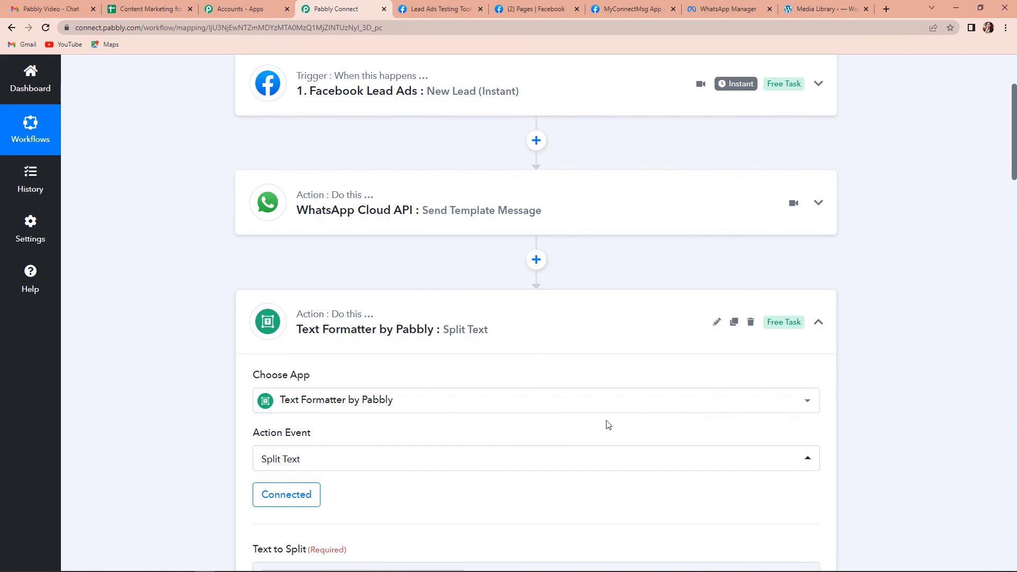
click(818, 322)
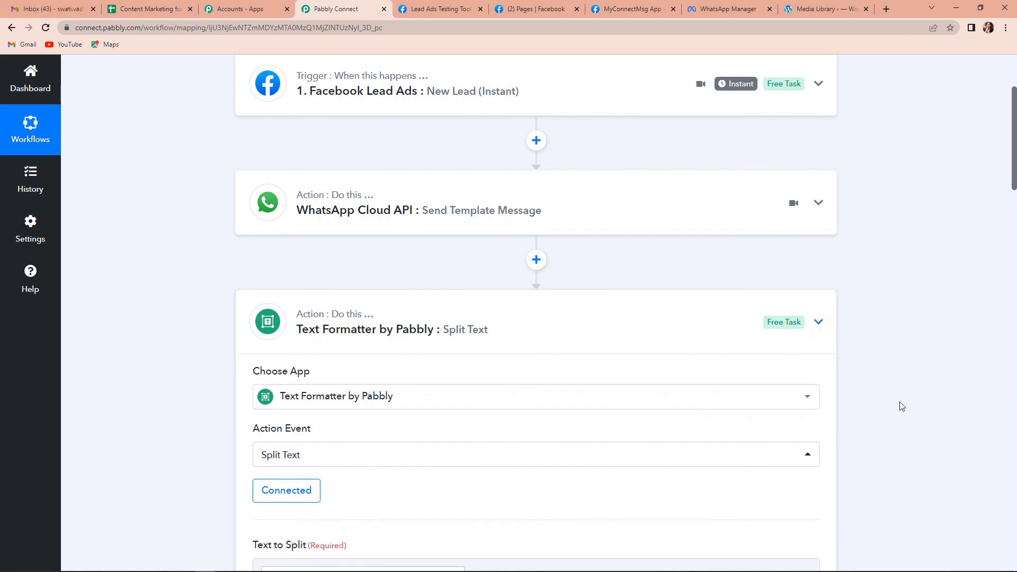
scroll(903, 408, down, 3)
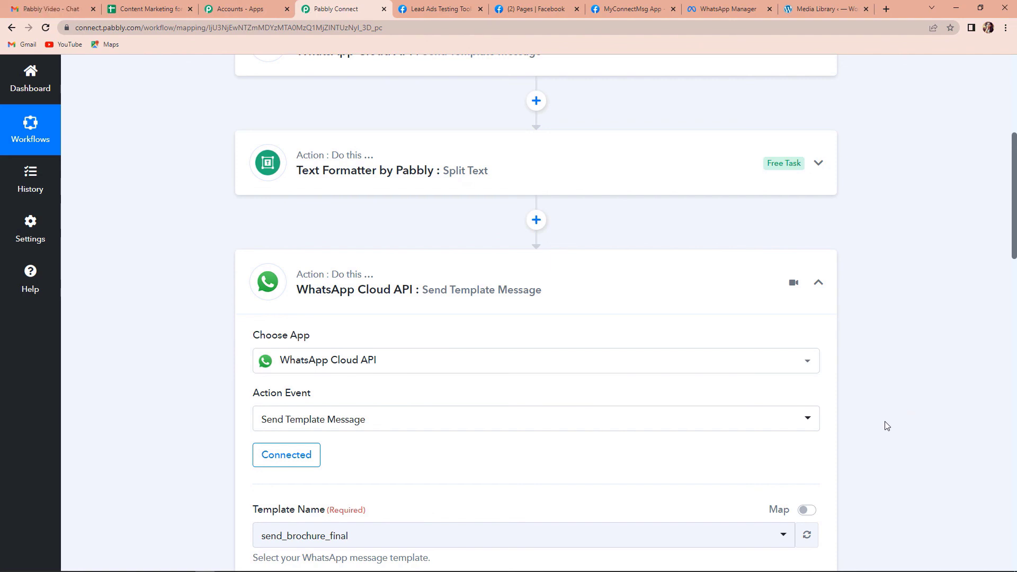
scroll(882, 421, down, 4)
scroll(848, 344, up, 10)
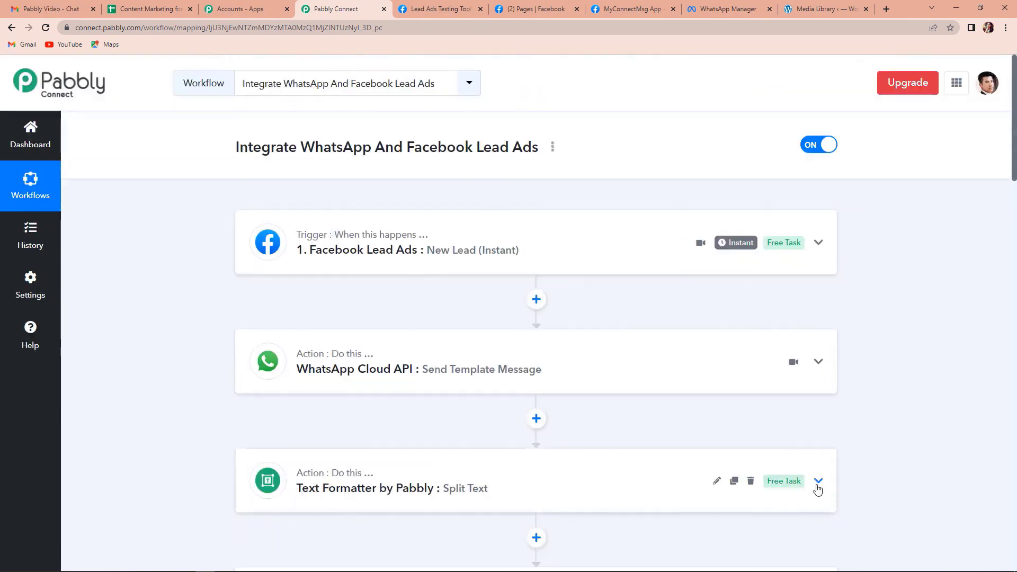
scroll(819, 490, down, 3)
click(818, 445)
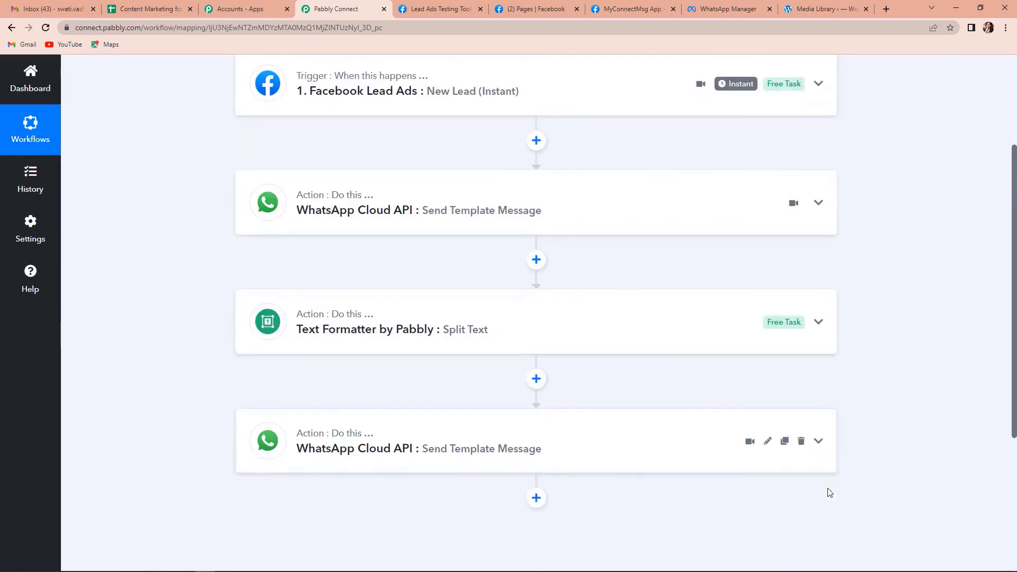